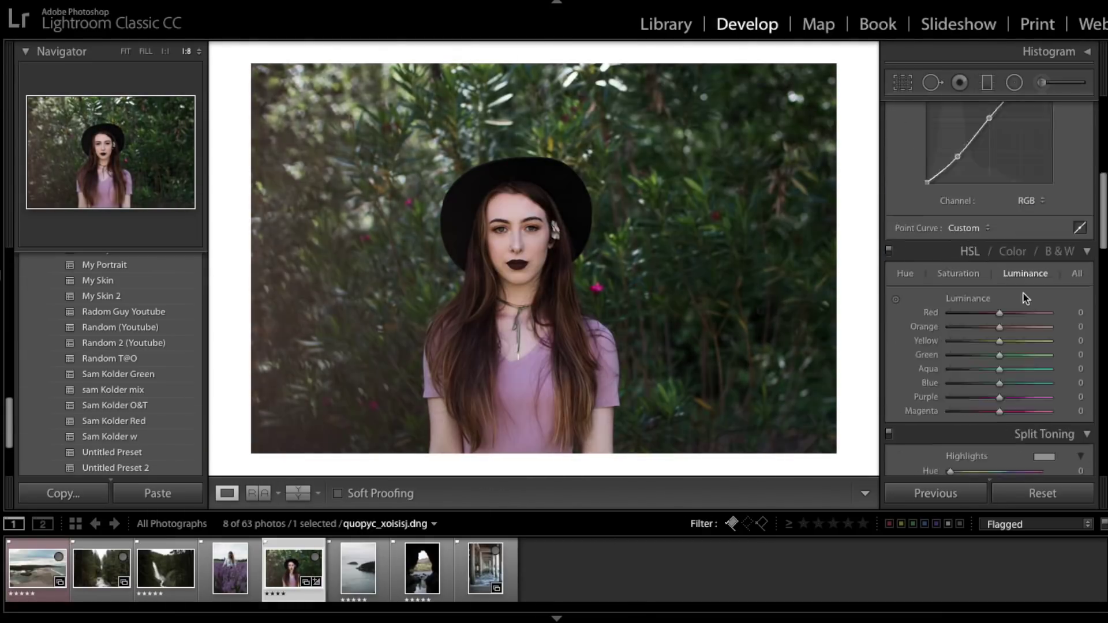
Step back to the edited lavender photo and view its blue-channel tone curve.
key("Left")
scroll(992, 288, "up", 8)
scroll(993, 288, "down", 3)
left_click(1030, 359)
left_click(1030, 381)
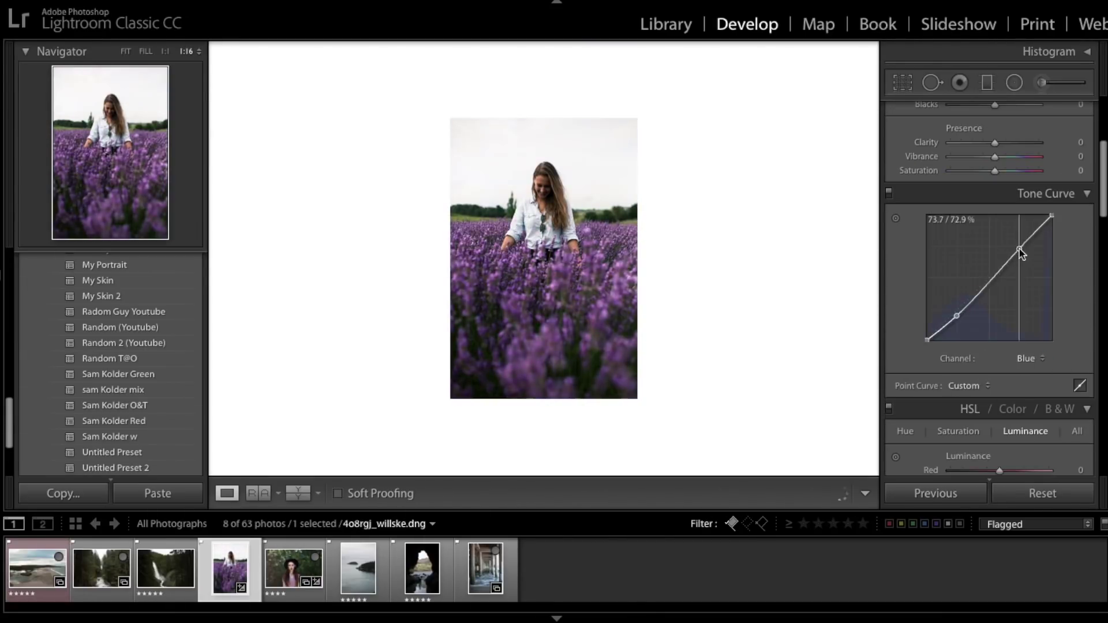
scroll(168, 342, "up", 5)
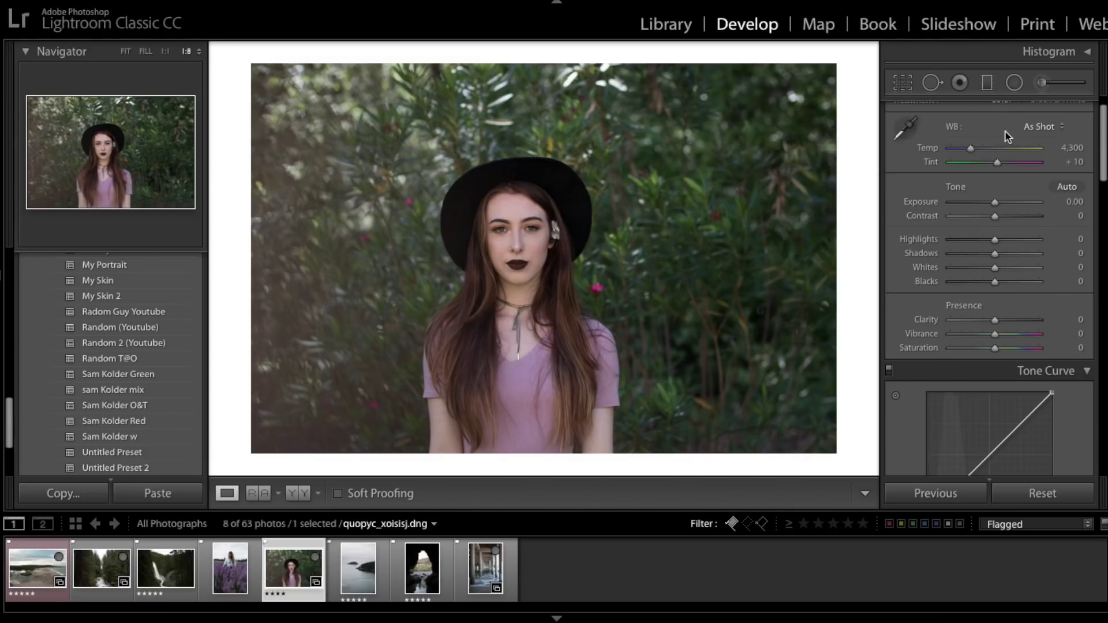
scroll(1005, 131, "up", 1)
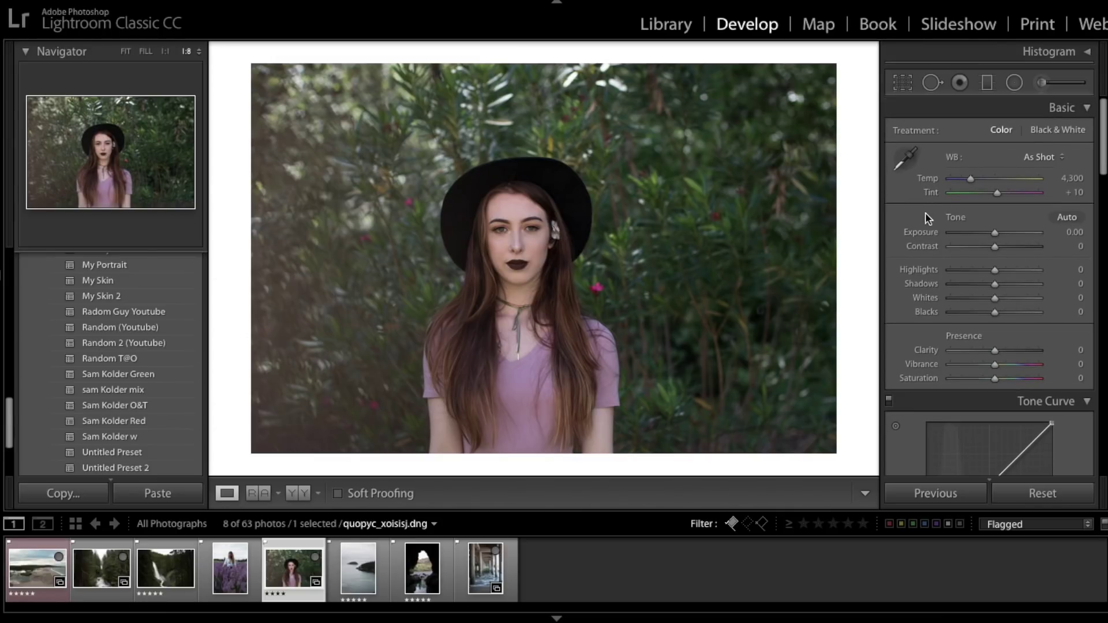
Set Blacks slightly negative, add centre and shadow curve points, and lift the black point.
scroll(971, 240, "down", 2)
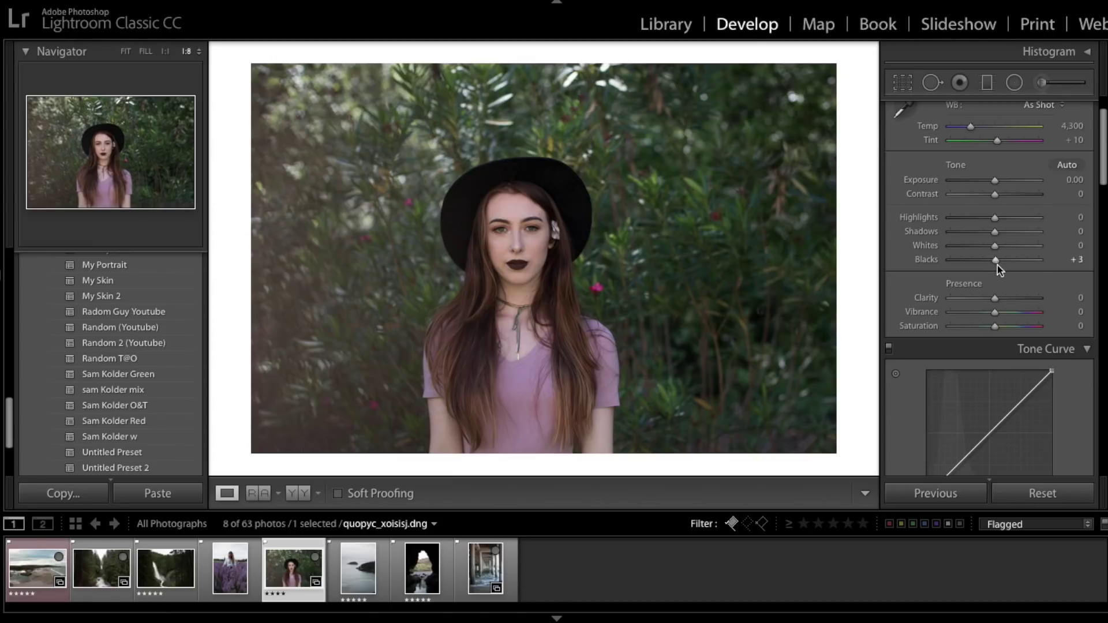
left_click_drag(998, 267, 1021, 263)
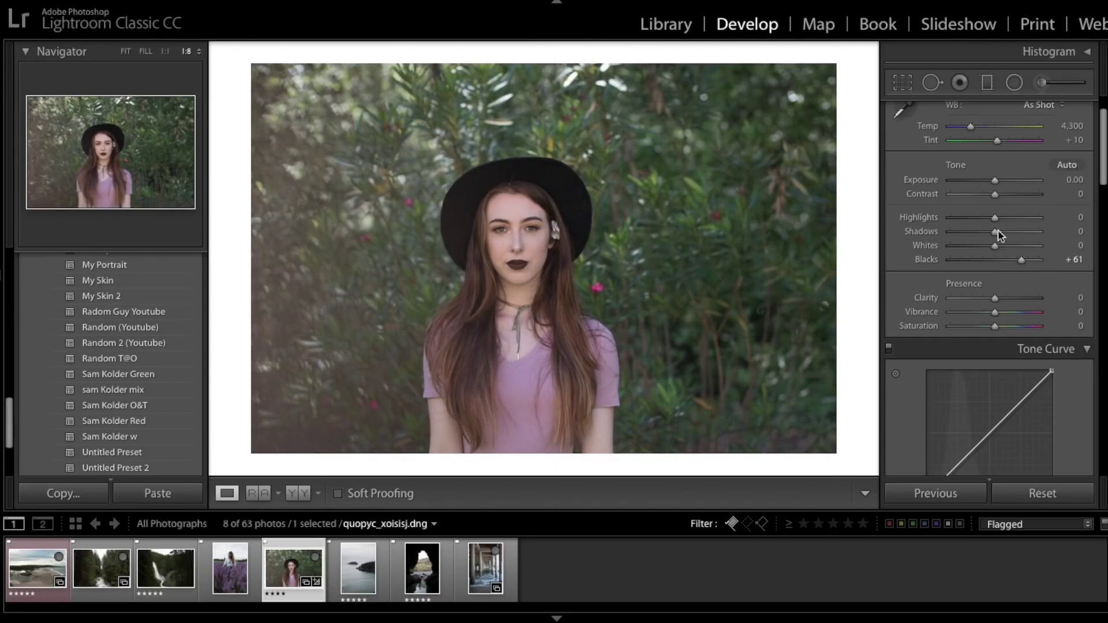
left_click(992, 261)
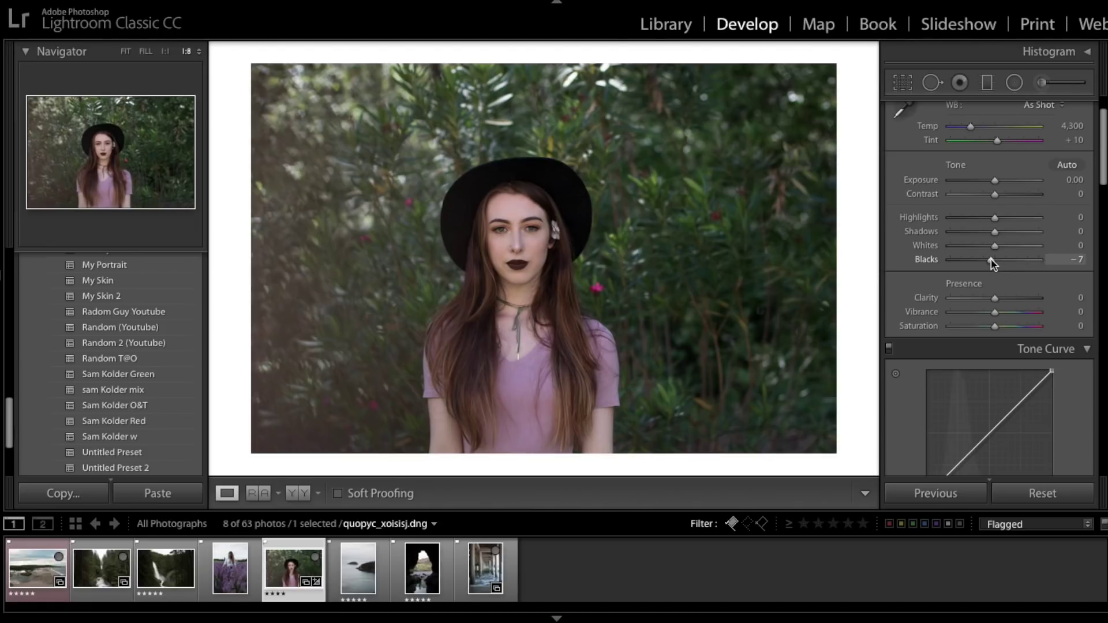
scroll(996, 264, "down", 5)
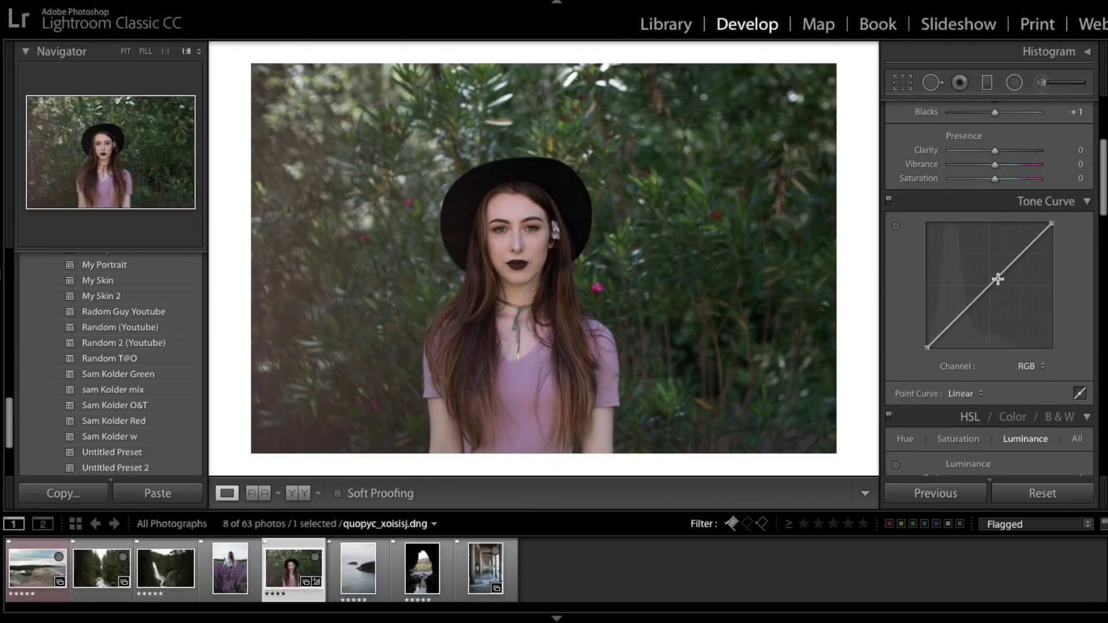
left_click(989, 283)
left_click(955, 321)
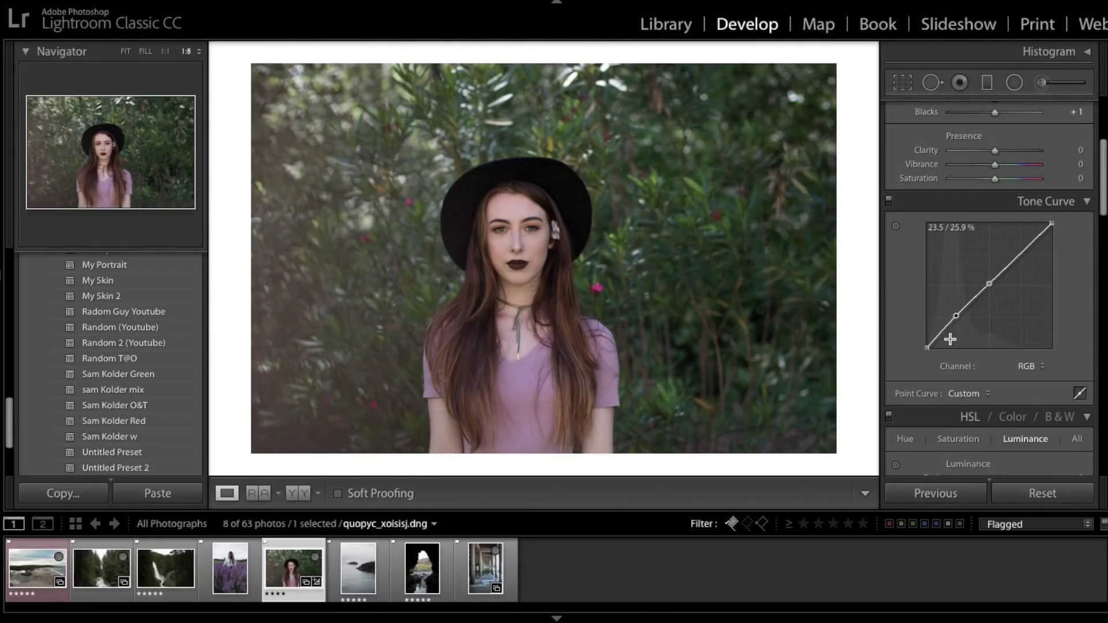
left_click_drag(928, 347, 956, 322)
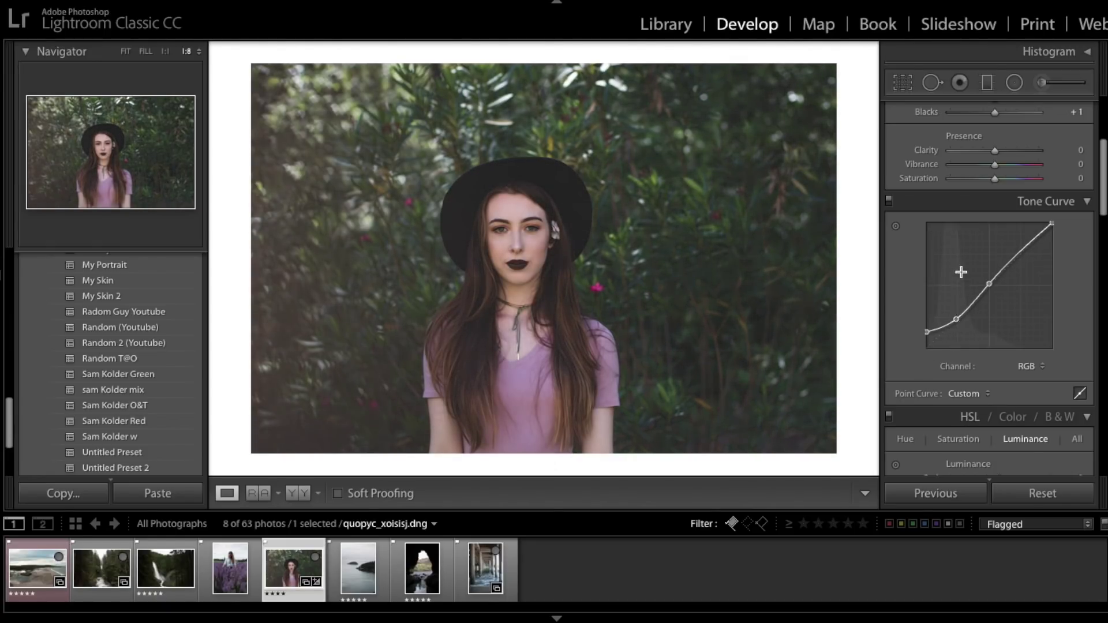
Darken Blacks to about −33 and reset the tone curve to a straight line.
scroll(961, 270, "up", 5)
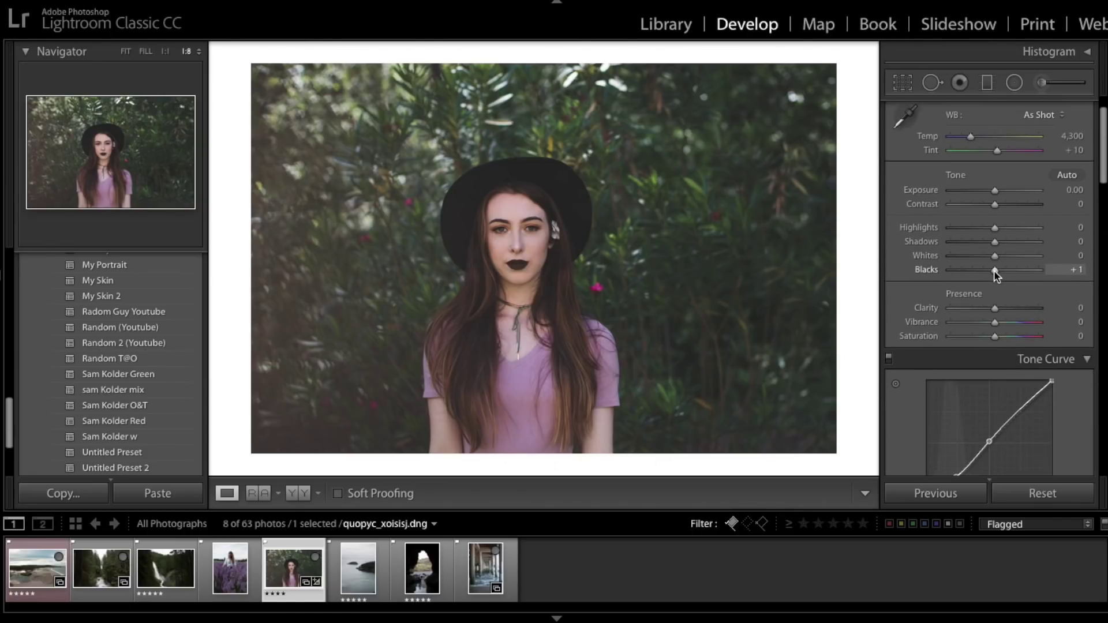
left_click_drag(993, 271, 974, 273)
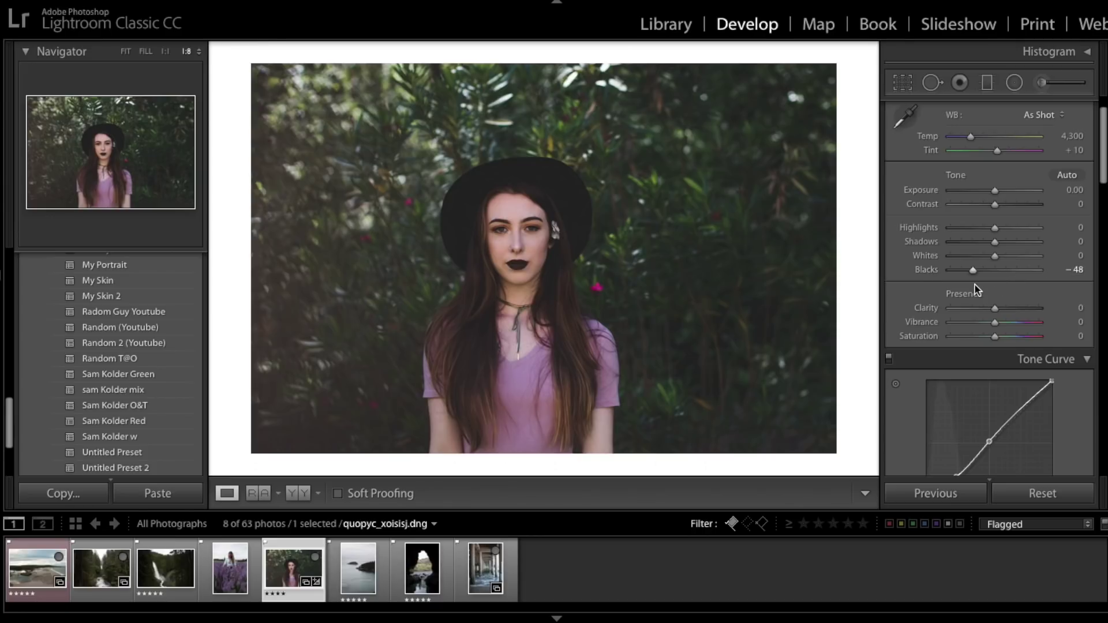
scroll(977, 291, "down", 1)
left_click(978, 238)
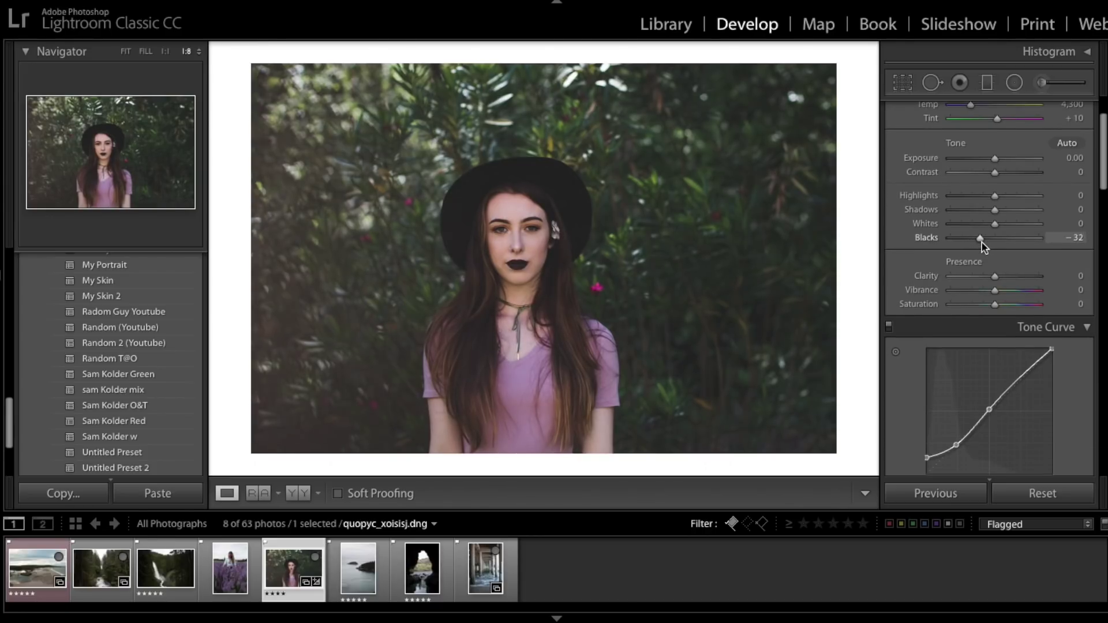
scroll(958, 400, "down", 3)
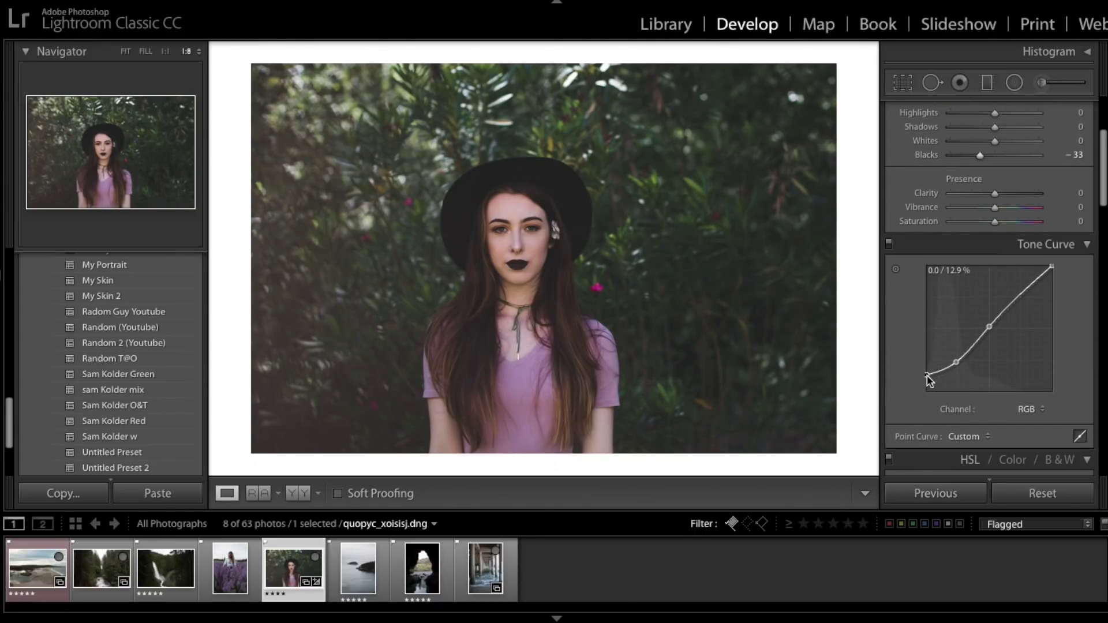
double_click(928, 375)
Bring Blacks back near zero and lift the curve's black point for a faded look.
scroll(923, 394, "up", 5)
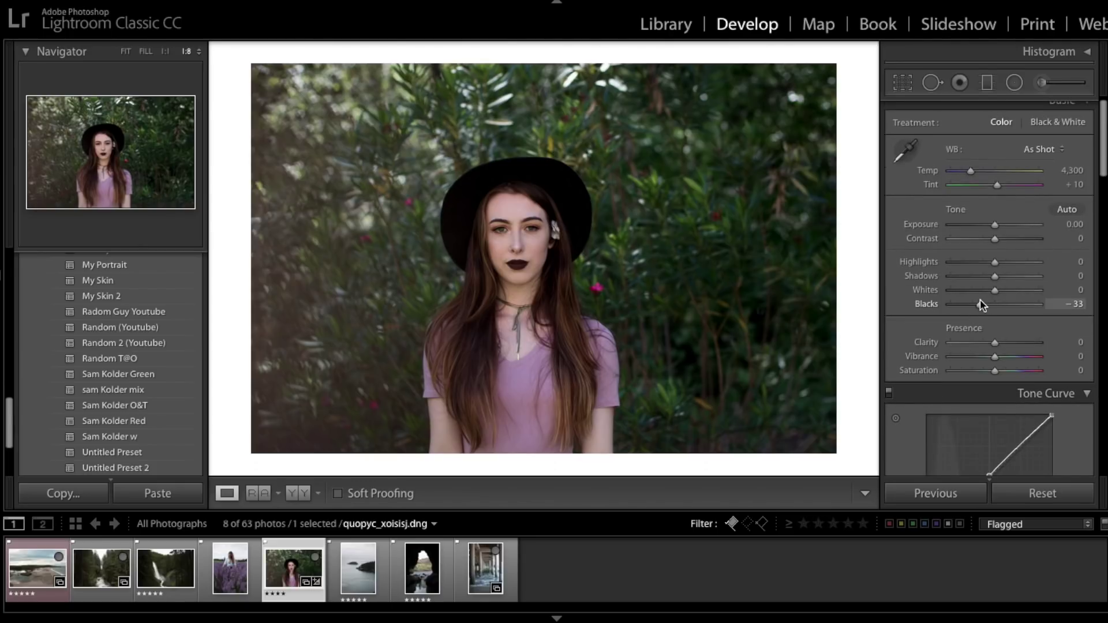
left_click_drag(982, 306, 1022, 312)
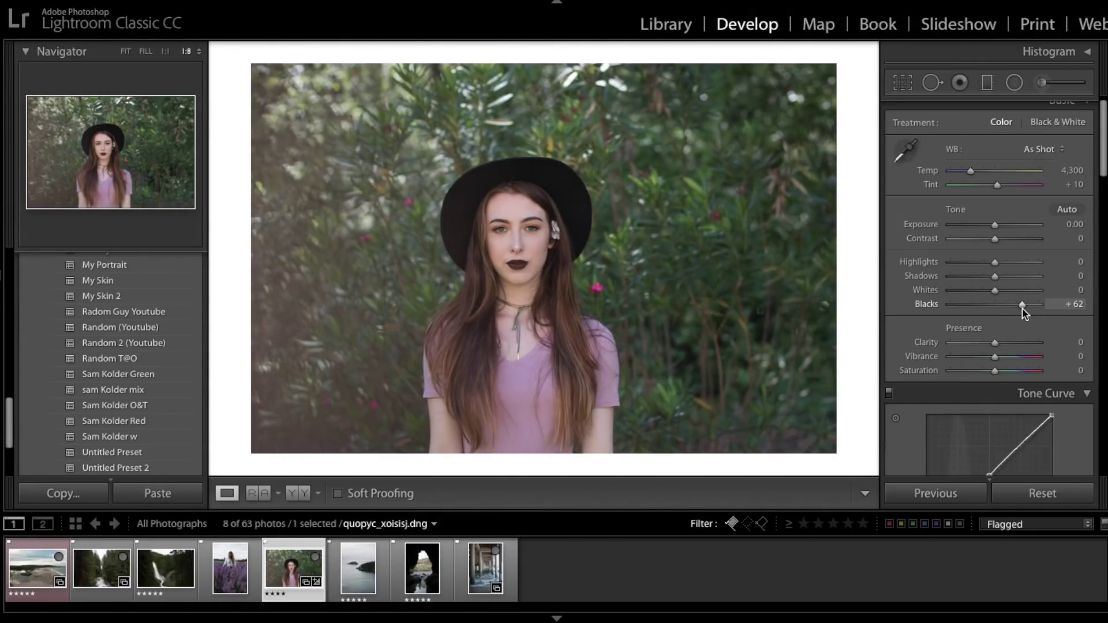
left_click_drag(1023, 311, 995, 308)
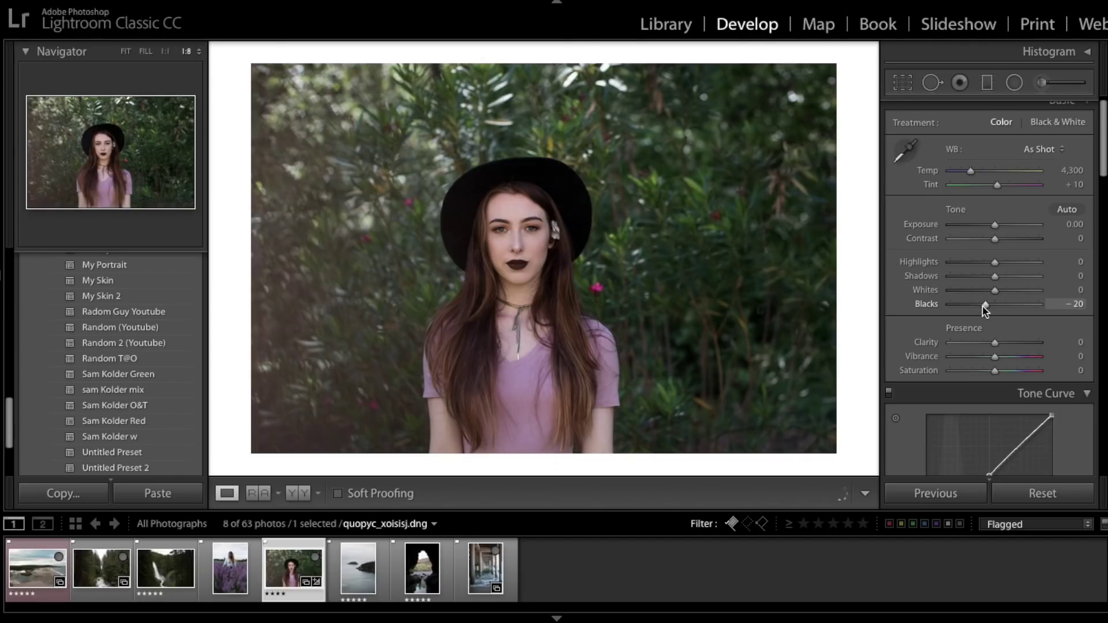
left_click_drag(982, 306, 979, 305)
scroll(985, 304, "down", 3)
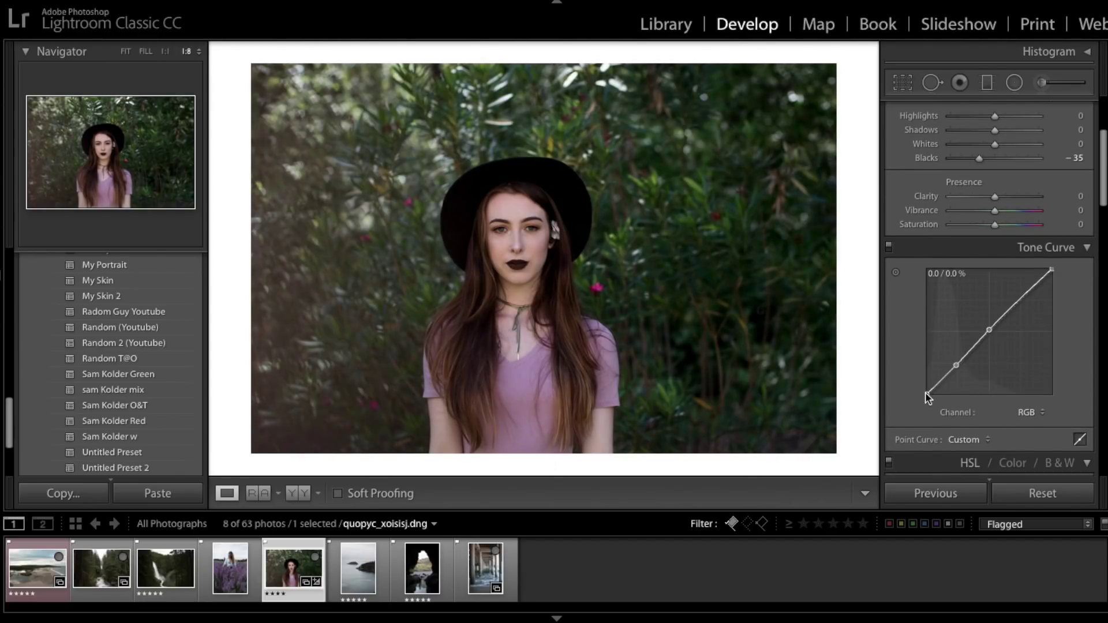
mouse_move(926, 392)
left_mouse_down()
mouse_move(921, 376)
mouse_move(912, 400)
left_mouse_up()
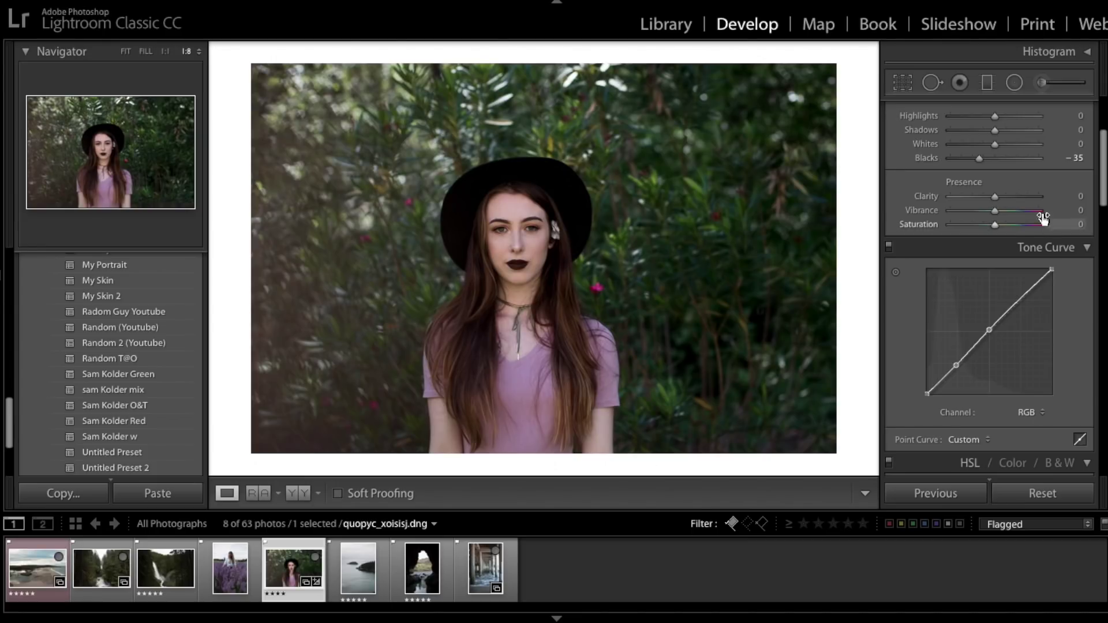
scroll(1034, 206, "up", 3)
Set Blacks to about −2, try Vibrance at maximum, then bring Vibrance and Saturation near zero.
left_click(996, 262)
scroll(997, 261, "down", 2)
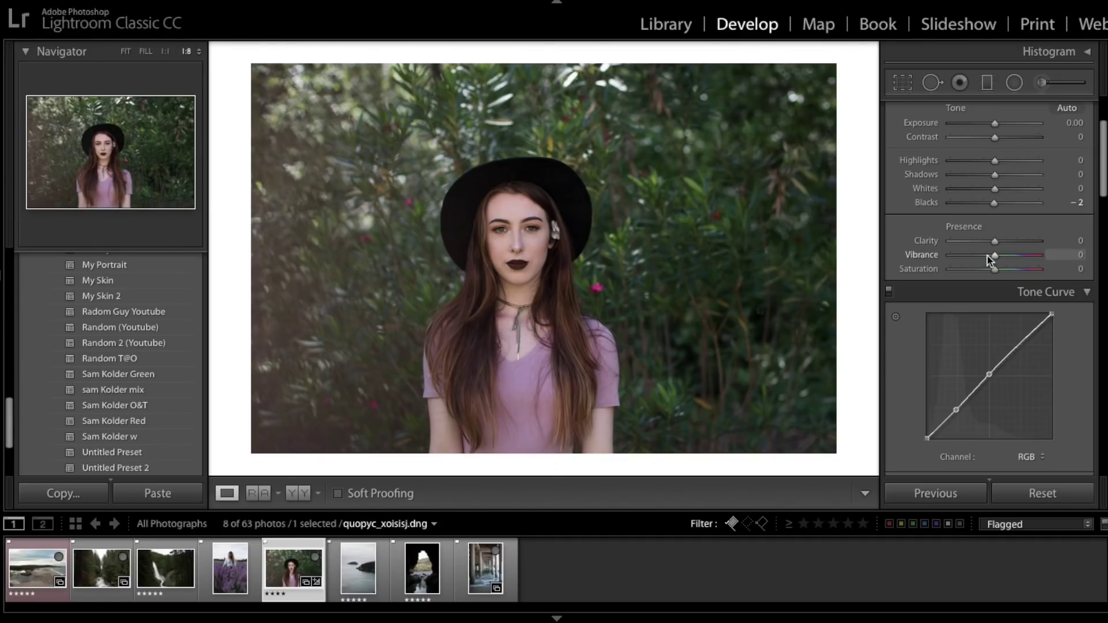
left_click_drag(995, 261, 1041, 256)
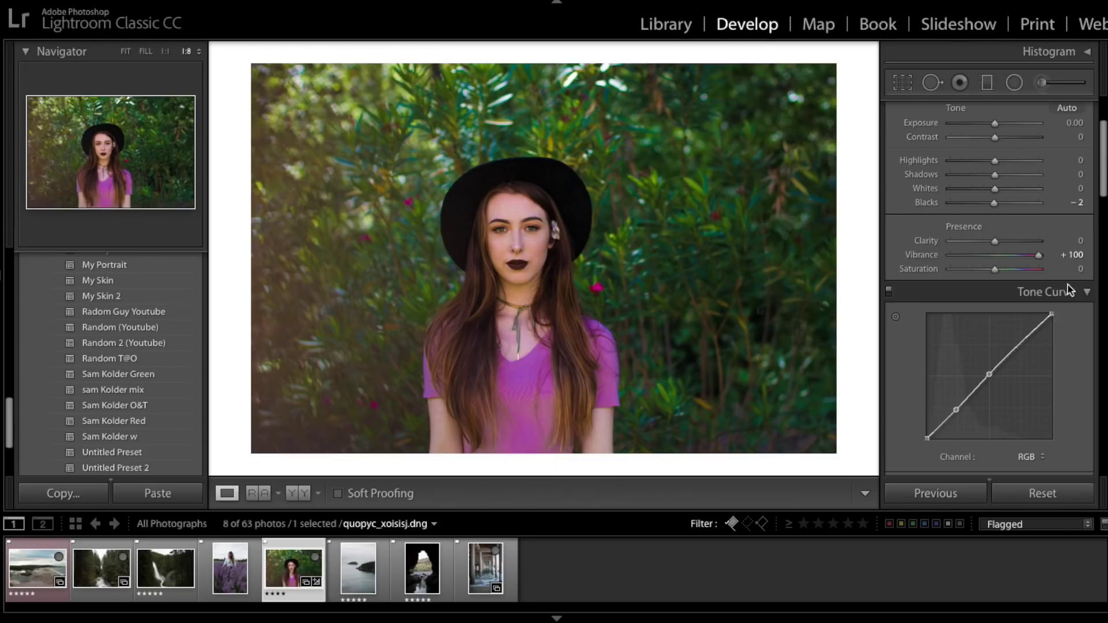
left_click_drag(1038, 256, 1103, 280)
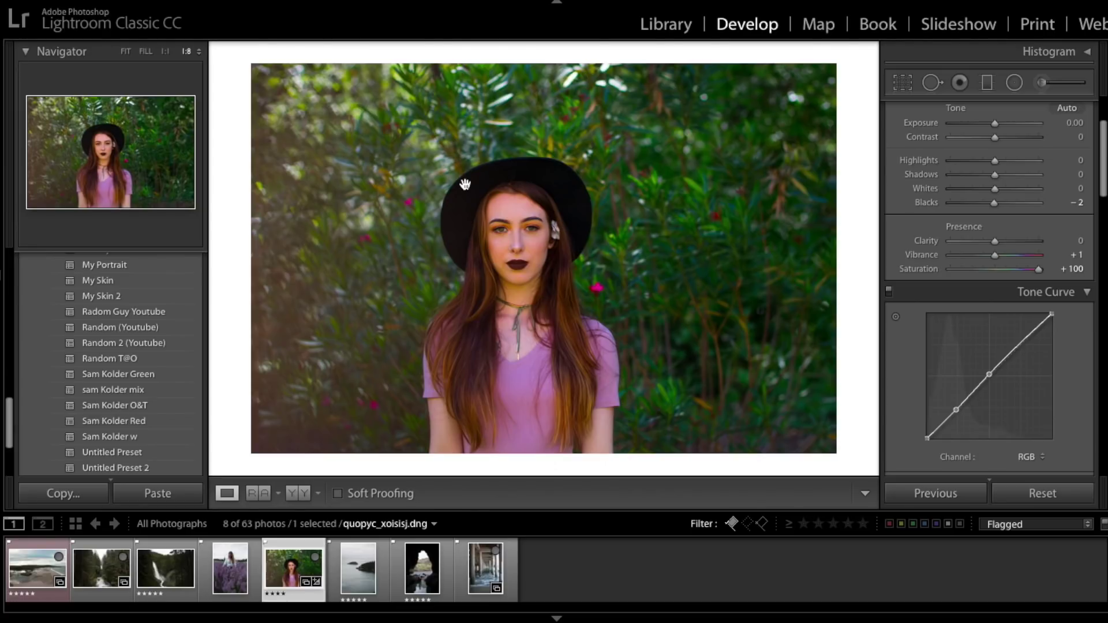
left_click(992, 272)
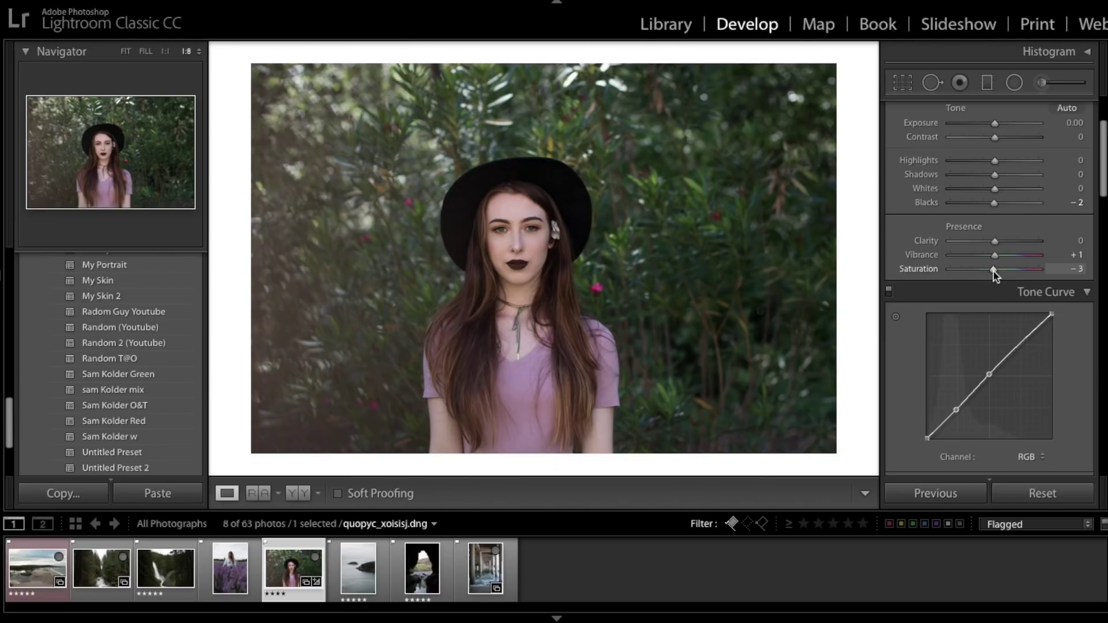
left_click(993, 269)
Compare maxed Vibrance and raised Saturation again, settling both just below zero.
left_click_drag(995, 259, 1064, 255)
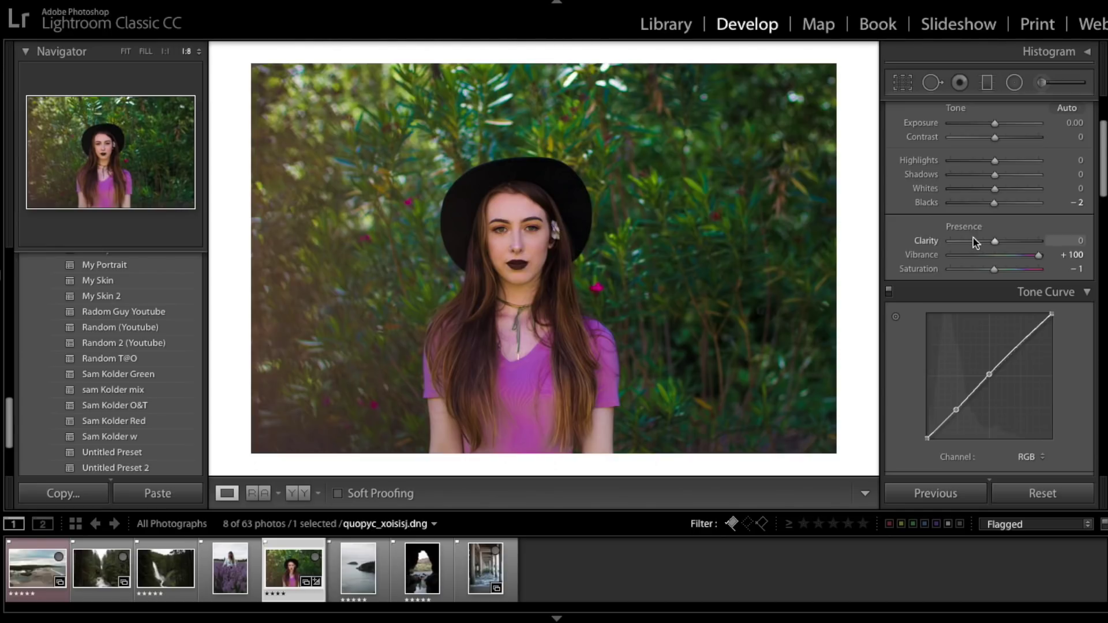
left_click(993, 259)
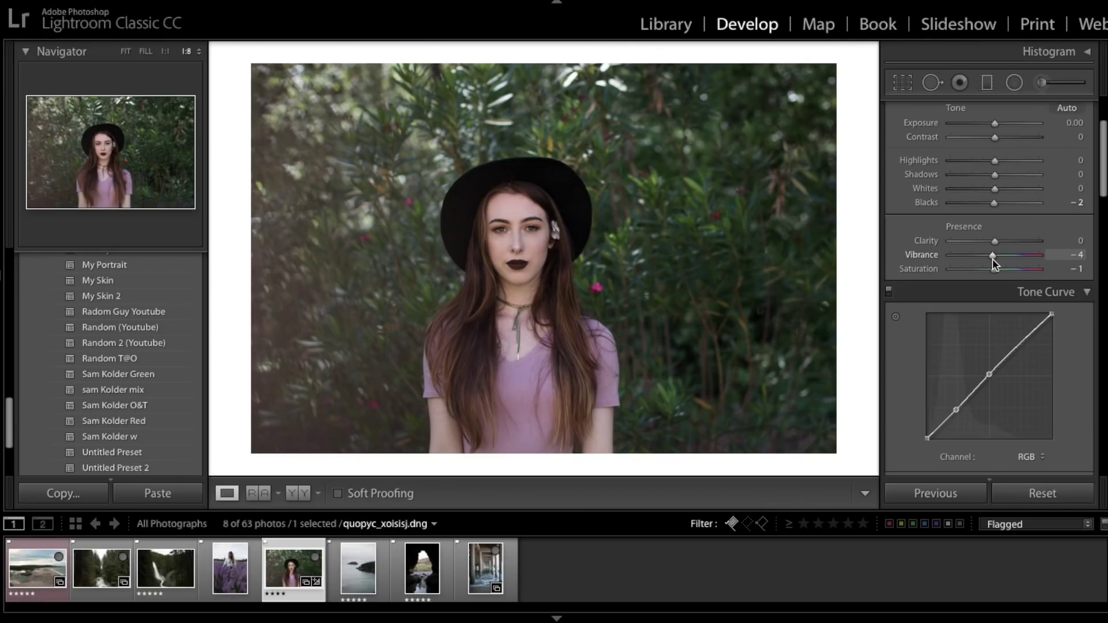
left_click_drag(993, 269, 1041, 270)
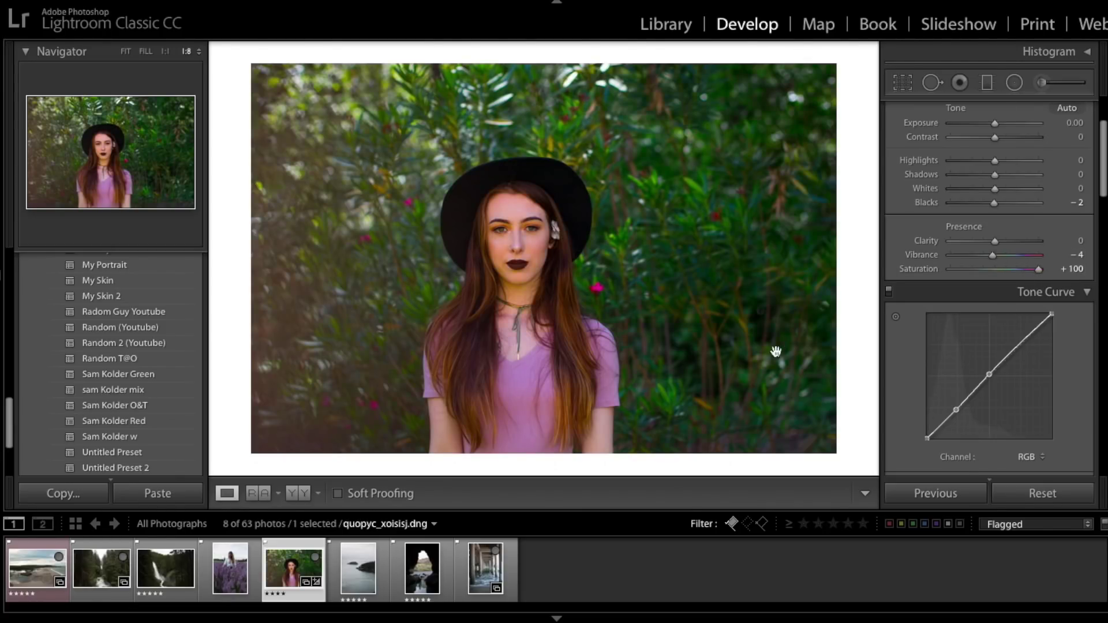
left_click(997, 269)
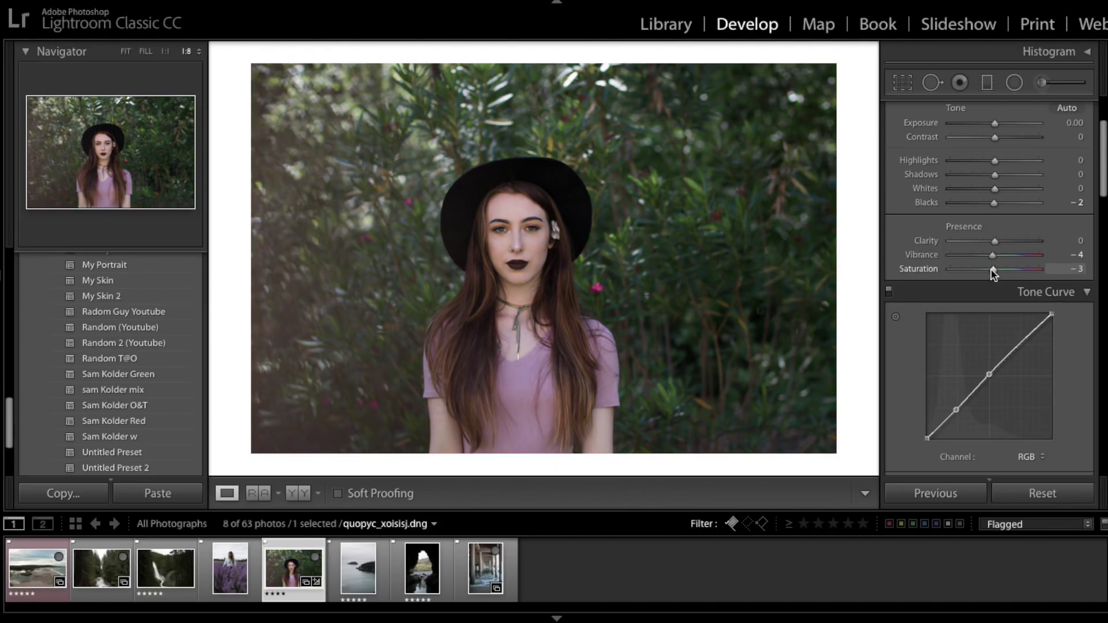
Reset Vibrance to 0 and raise Highlights to +82.
double_click(993, 255)
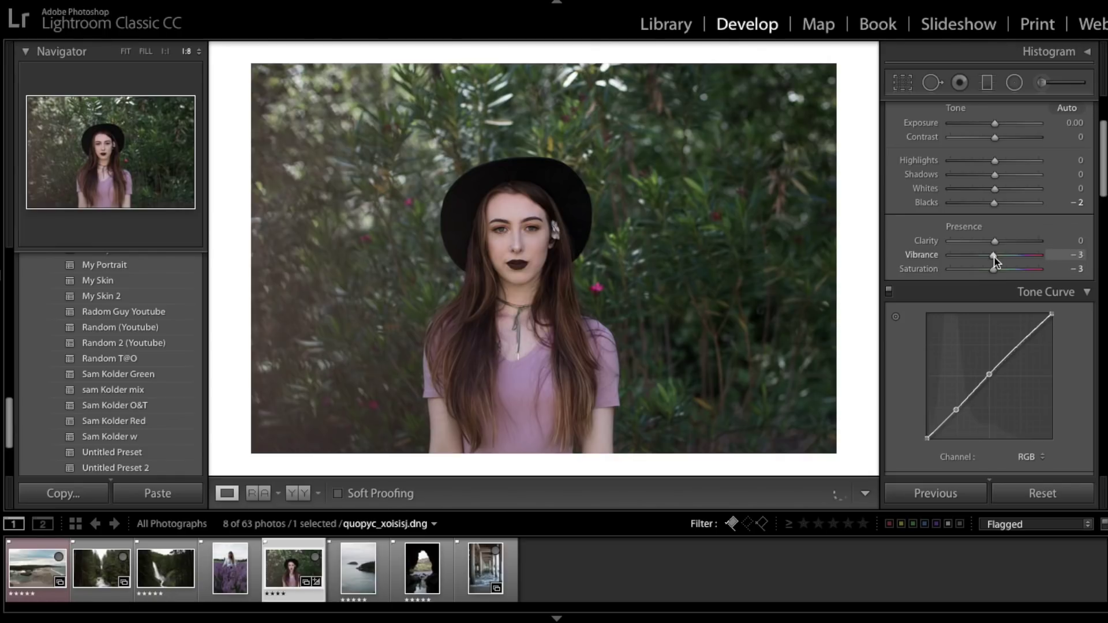
scroll(994, 263, "down", 3)
scroll(994, 269, "down", 3)
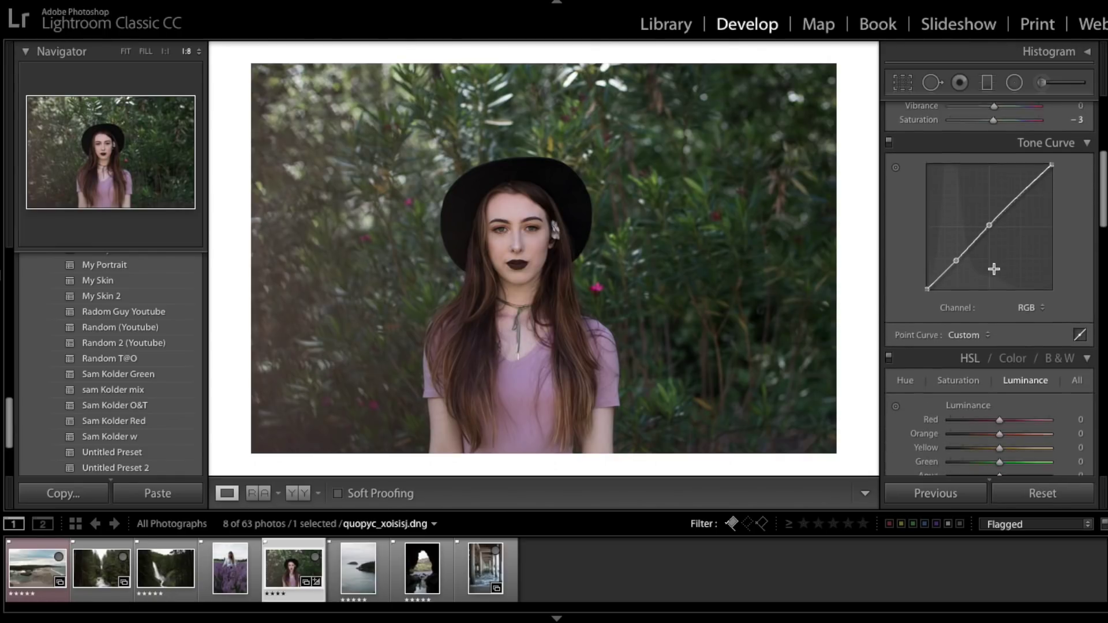
scroll(993, 269, "up", 8)
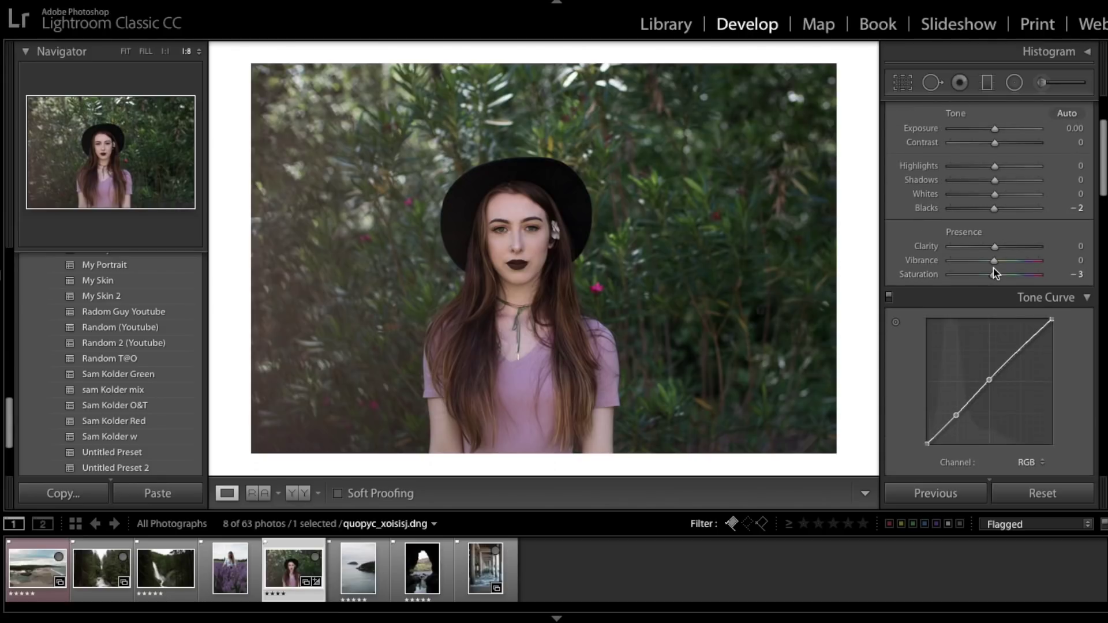
scroll(1001, 231, "down", 1)
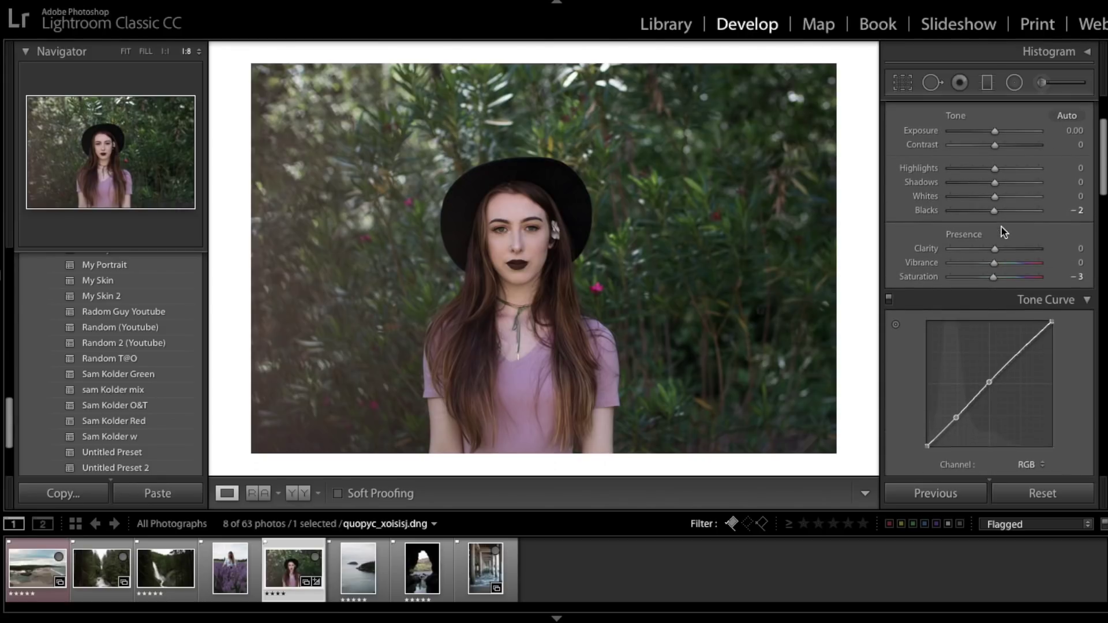
scroll(1003, 232, "up", 4)
scroll(1002, 230, "down", 2)
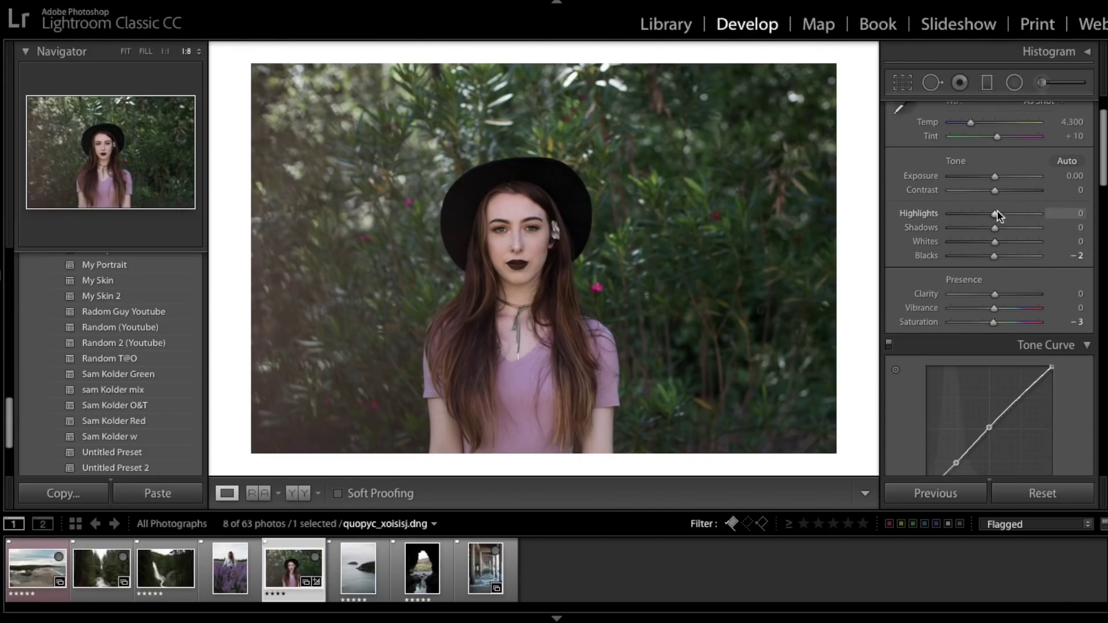
left_click_drag(1003, 216, 1031, 217)
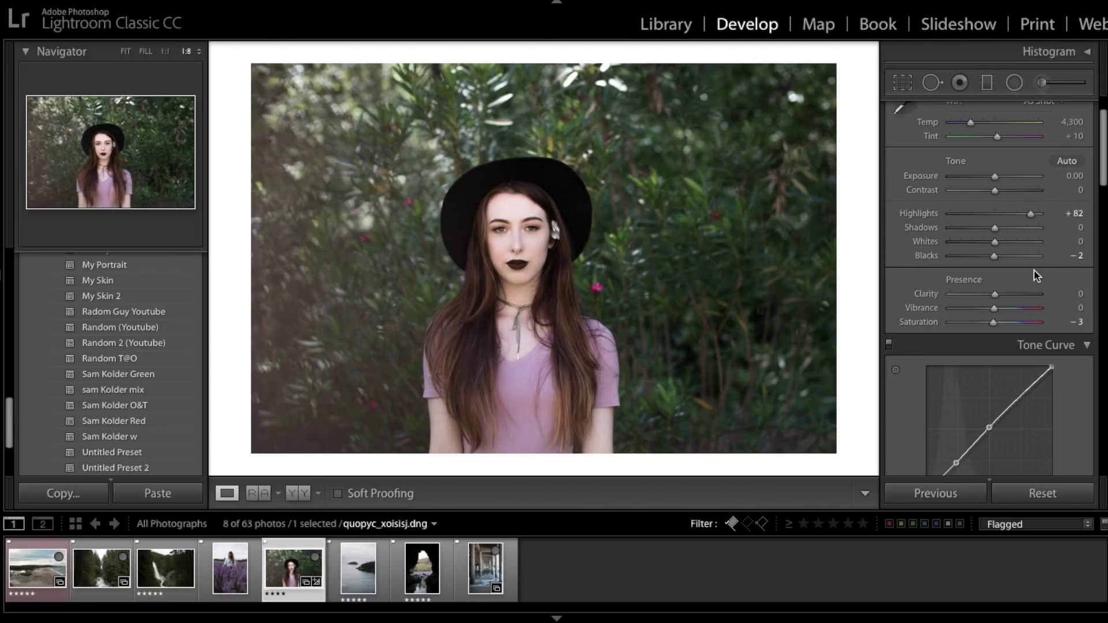
Toggle between the edited and original portrait, then show before and after together.
key("backslash")
key("backslash")
key("backslash")
key("backslash")
key("backslash")
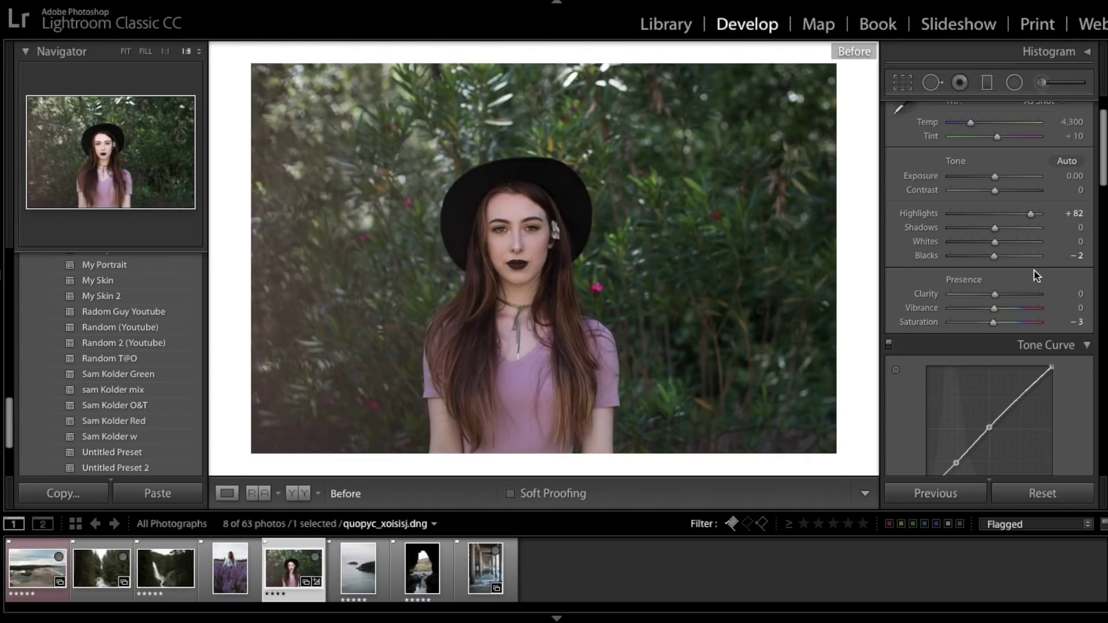
key("backslash")
key("backslash")
key("backslash")
key("backslash")
key("backslash")
key("backslash")
key("backslash")
key("backslash")
key("backslash")
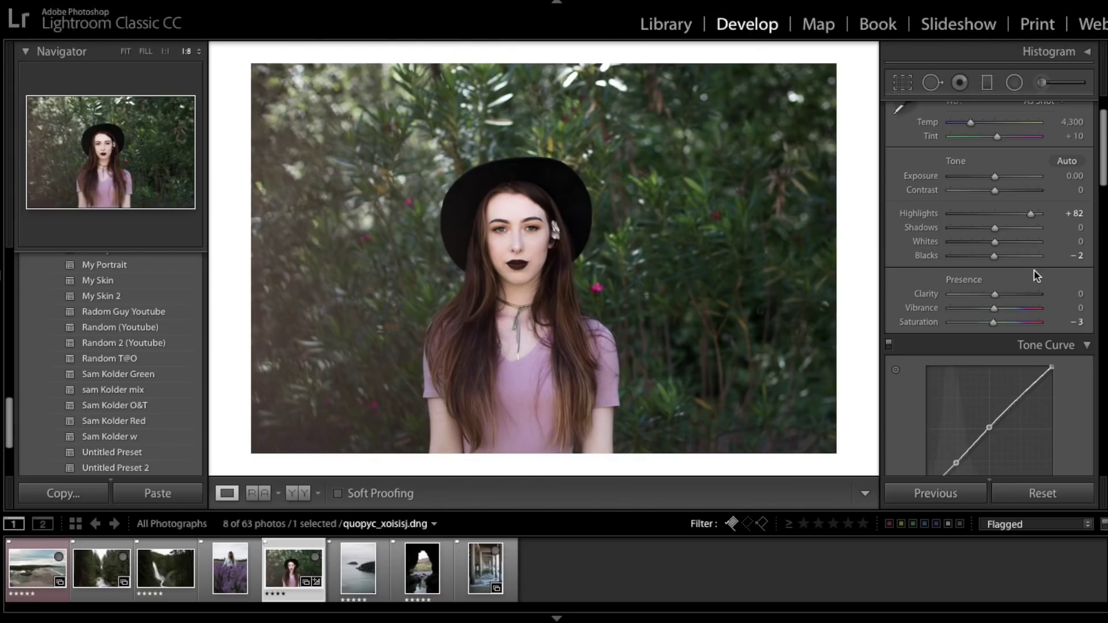
key("backslash")
key("backslash")
key("backslash")
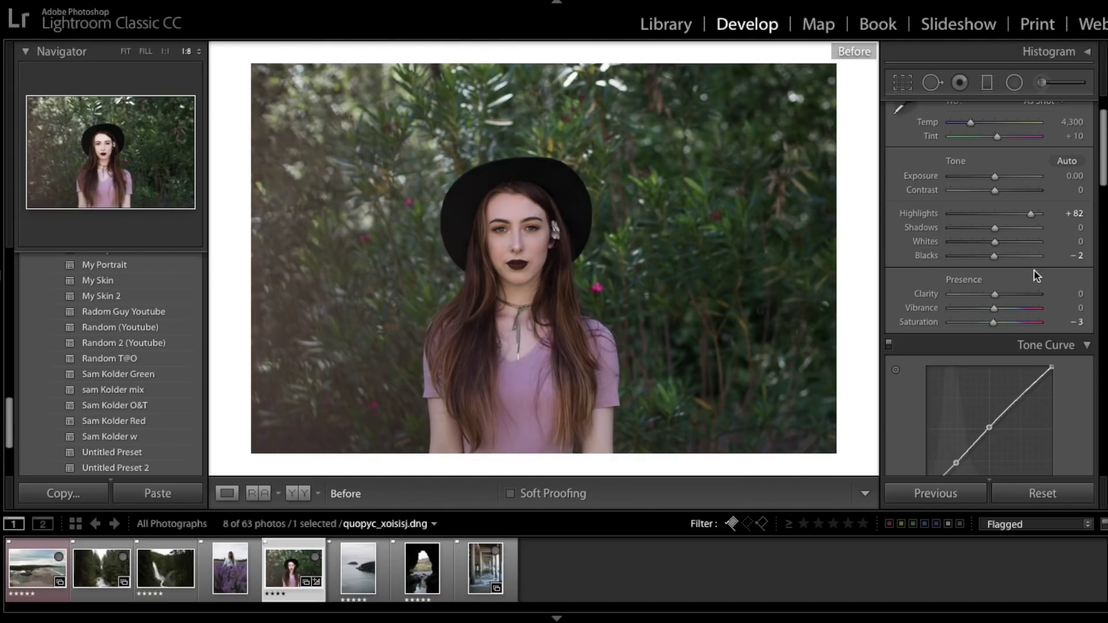
left_click(297, 494)
Cycle through the Before/After layouts, ending on the single edited view.
left_click(298, 493)
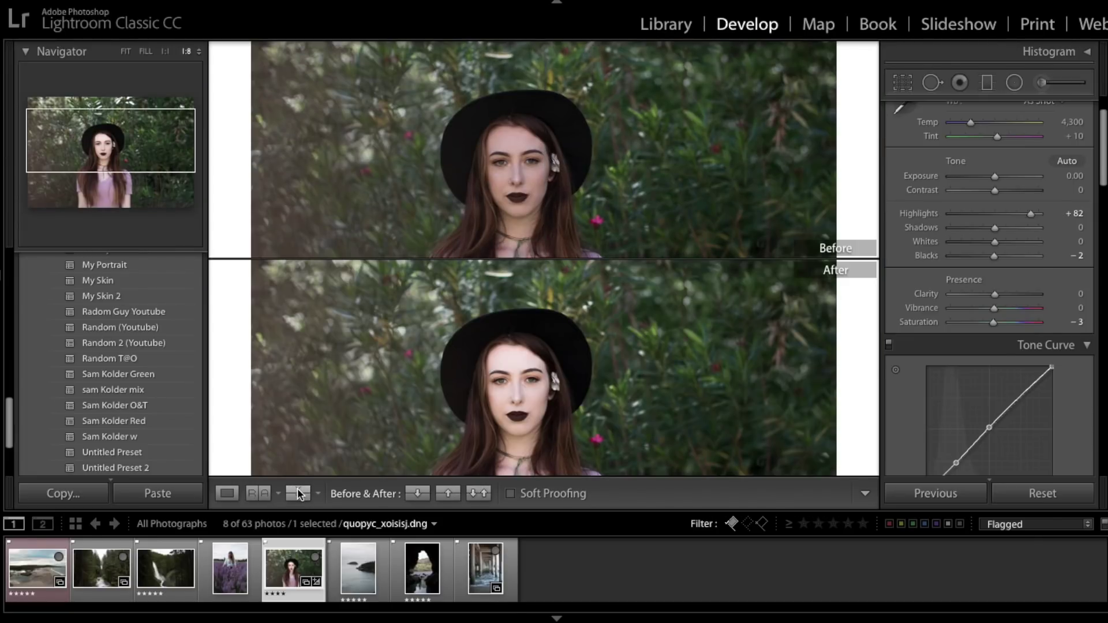
left_click(298, 493)
left_click(297, 493)
left_click(298, 494)
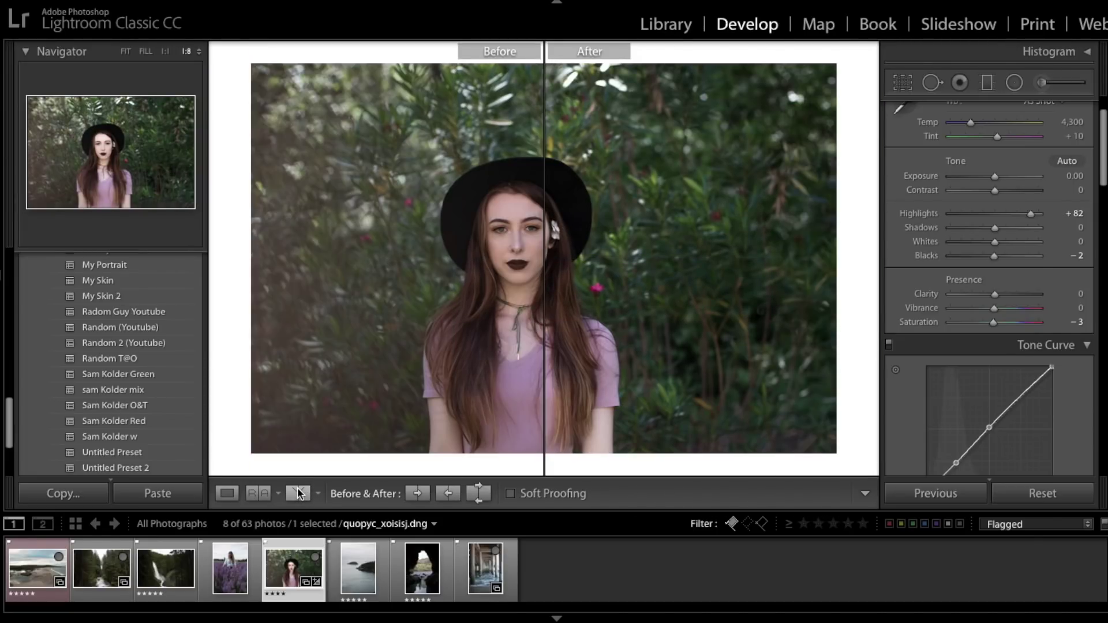
left_click(298, 493)
left_click(227, 493)
Lower the tone curve's shadow point to deepen the shadows.
scroll(1056, 285, "down", 1)
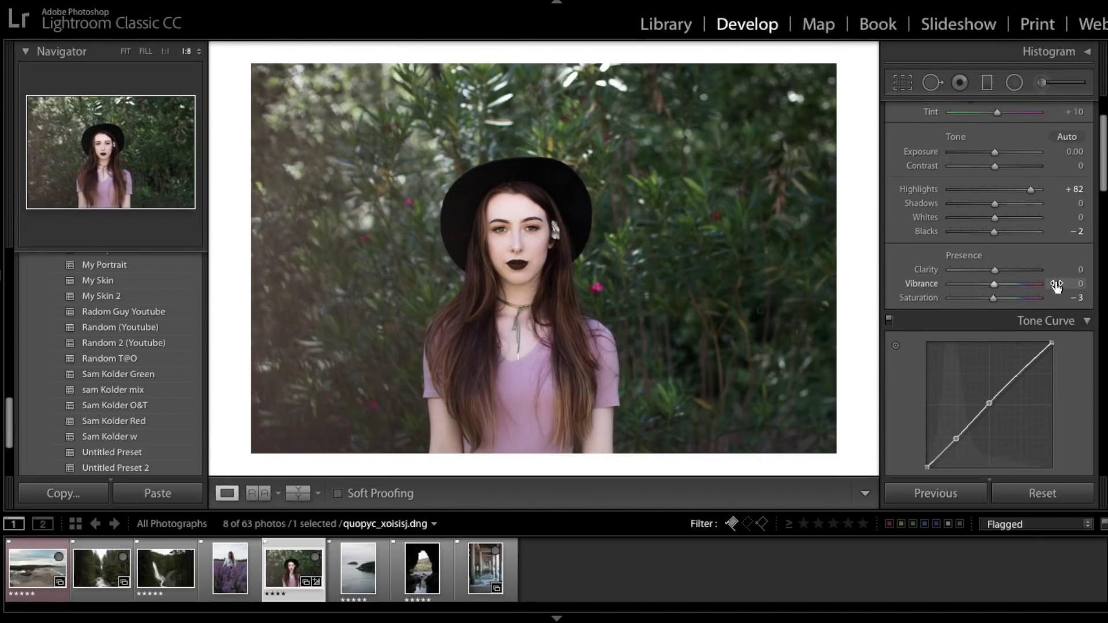
scroll(1055, 284, "down", 4)
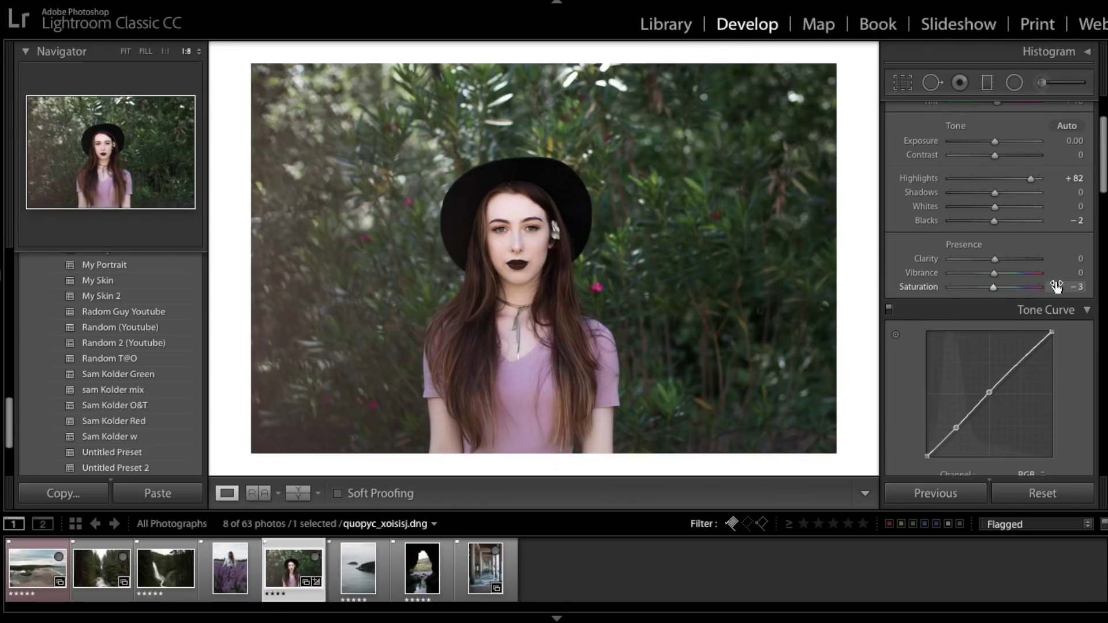
scroll(1056, 289, "down", 1)
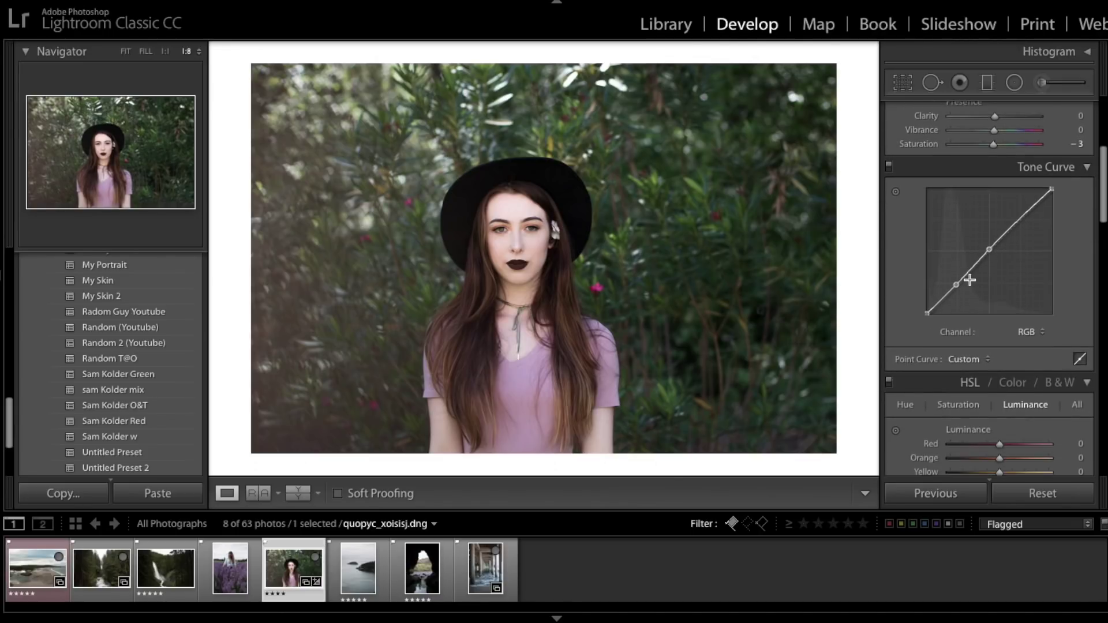
left_click_drag(956, 285, 958, 293)
Toggle the Tone Curve adjustment off and on to compare, leaving it on.
scroll(923, 271, "up", 2)
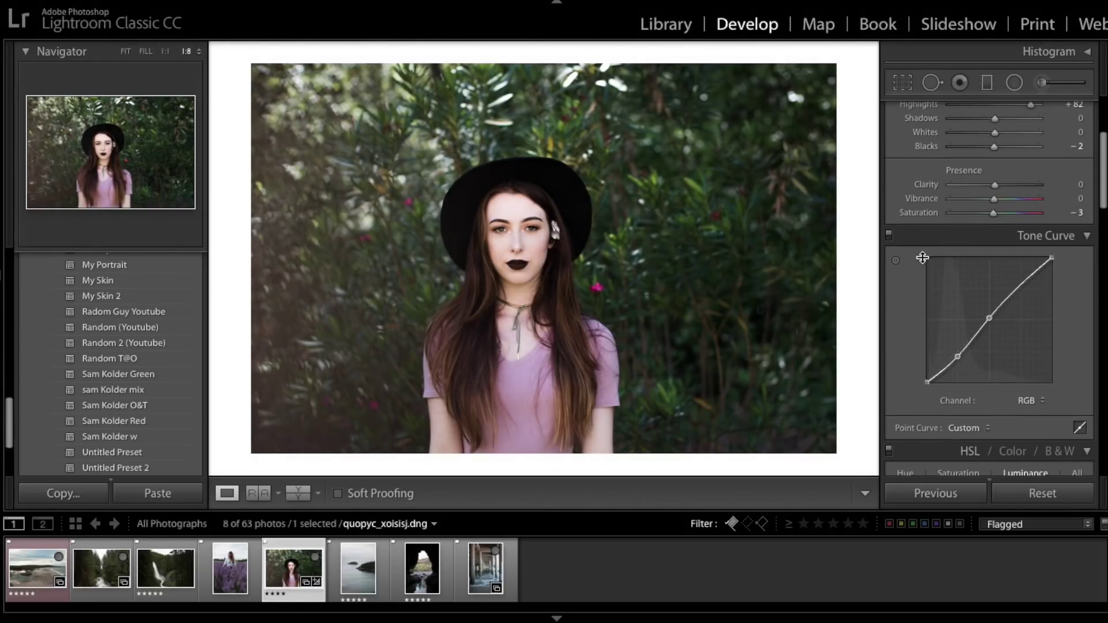
left_click(888, 234)
left_click(888, 234)
left_click(888, 235)
left_click(888, 234)
left_click(888, 235)
left_click(888, 234)
left_click(888, 234)
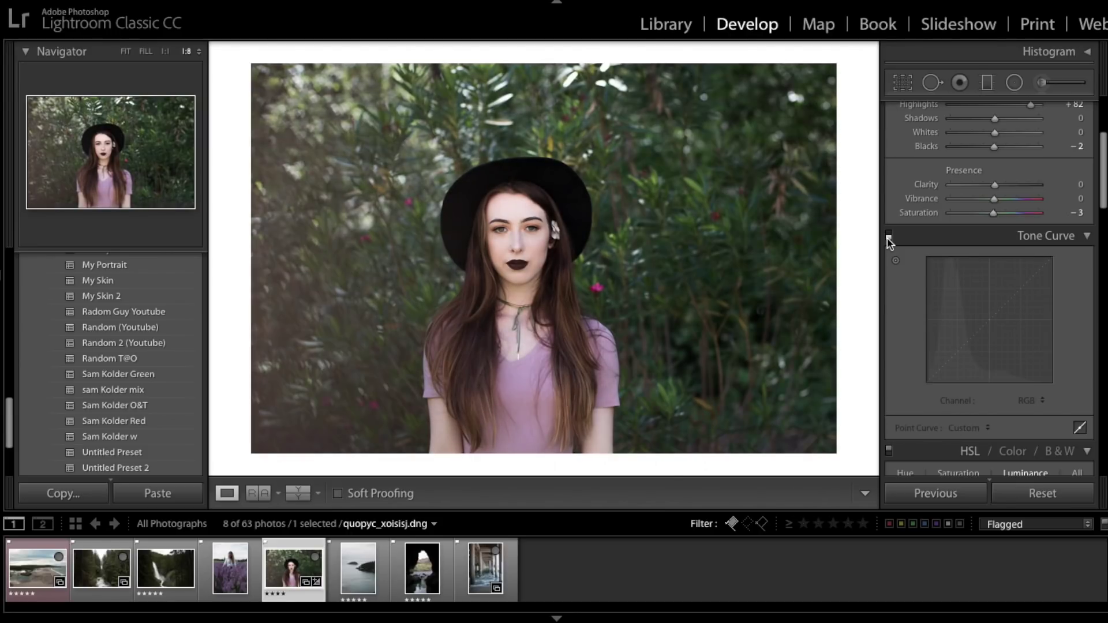
left_click(888, 235)
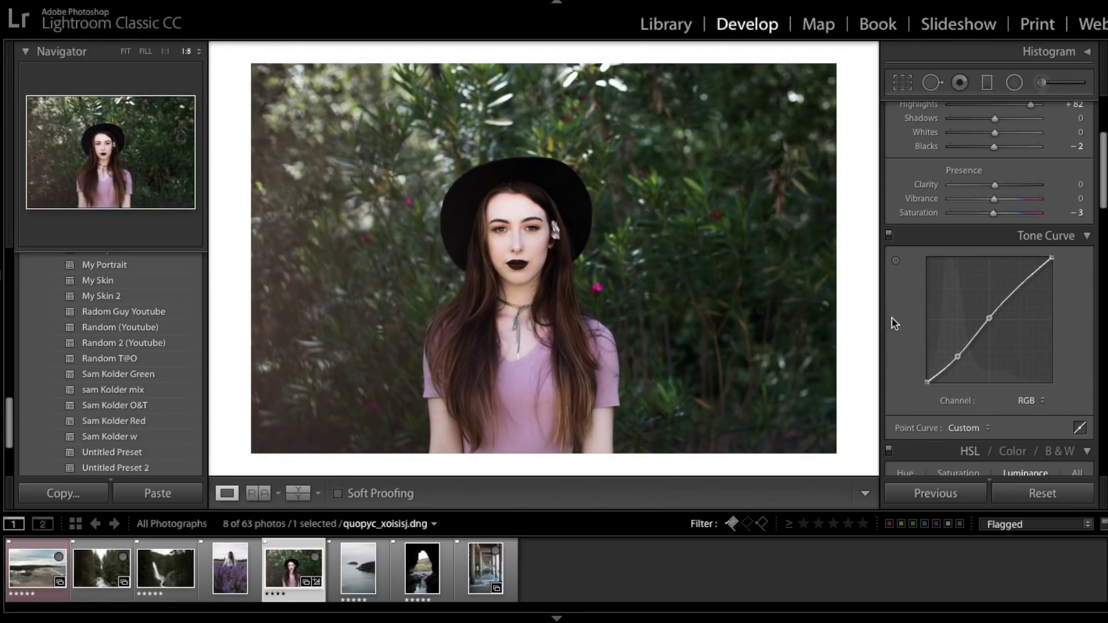
left_click(888, 235)
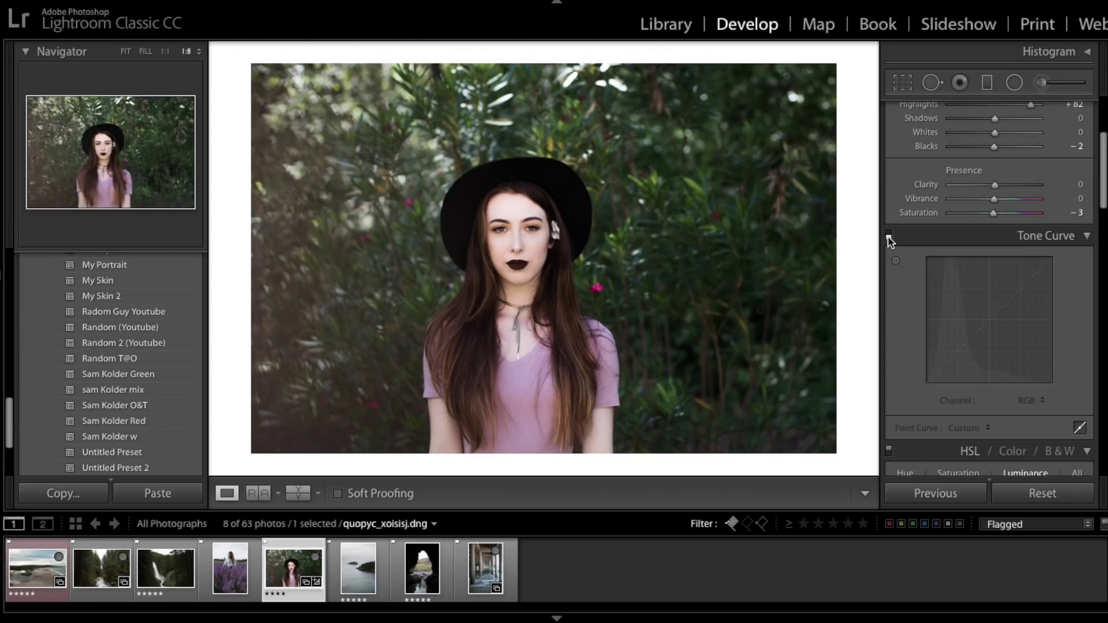
left_click(888, 236)
Toggle the HSL adjustments off and on, and bring Highlights down to about +9.
scroll(972, 344, "down", 4)
left_click(888, 215)
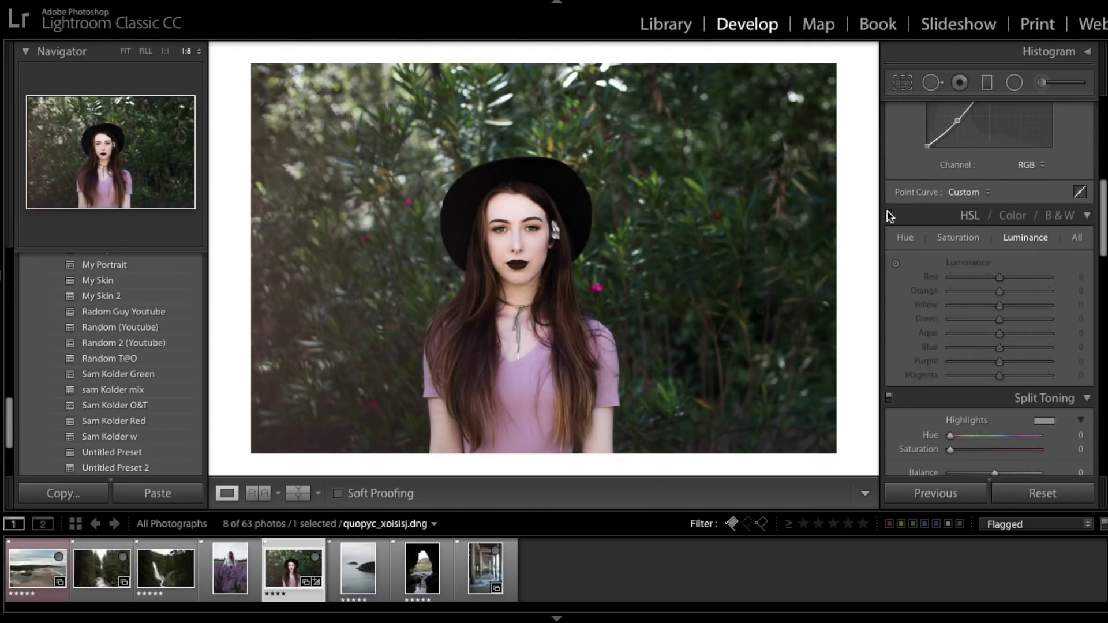
left_click(888, 215)
scroll(911, 181, "up", 4)
scroll(937, 163, "up", 2)
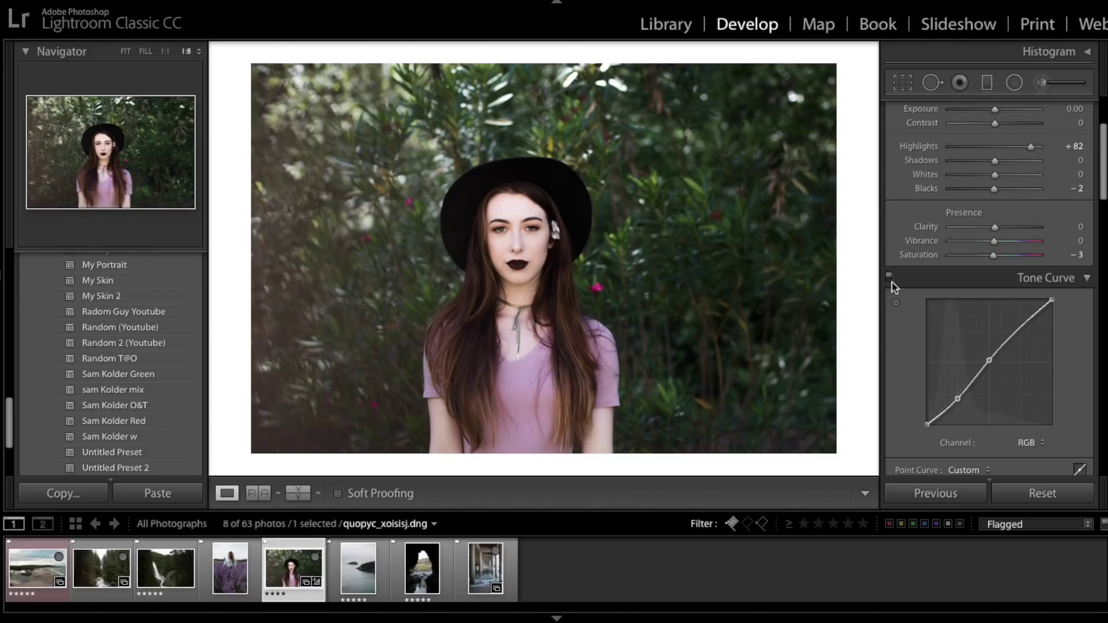
scroll(997, 292, "down", 1)
scroll(1000, 248, "up", 4)
left_click_drag(1002, 210, 997, 212)
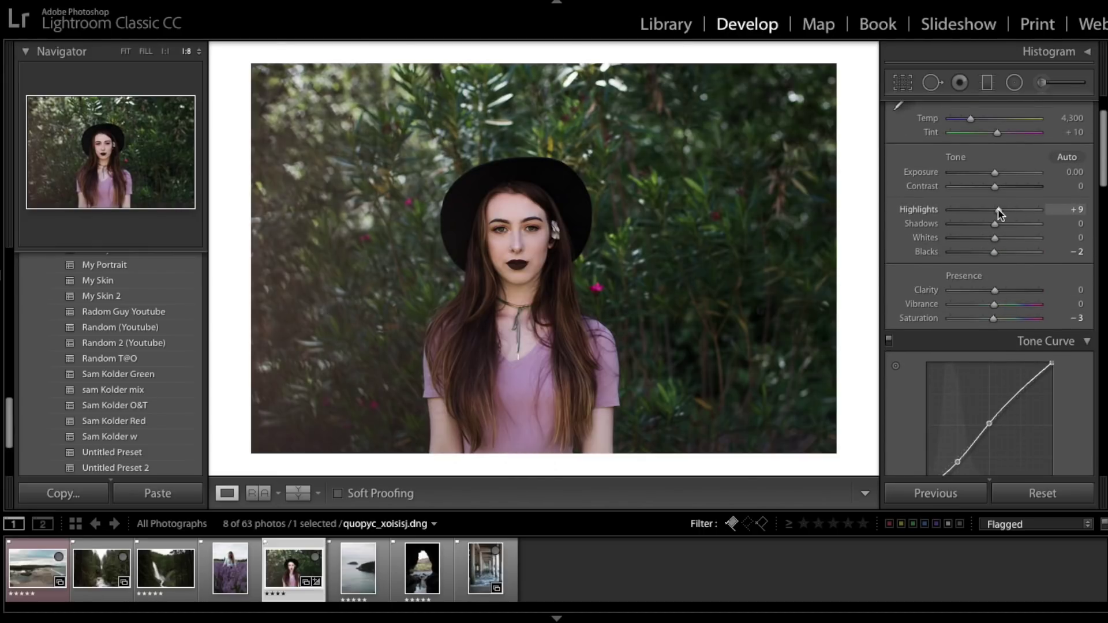
scroll(1023, 294, "down", 4)
scroll(1023, 294, "down", 3)
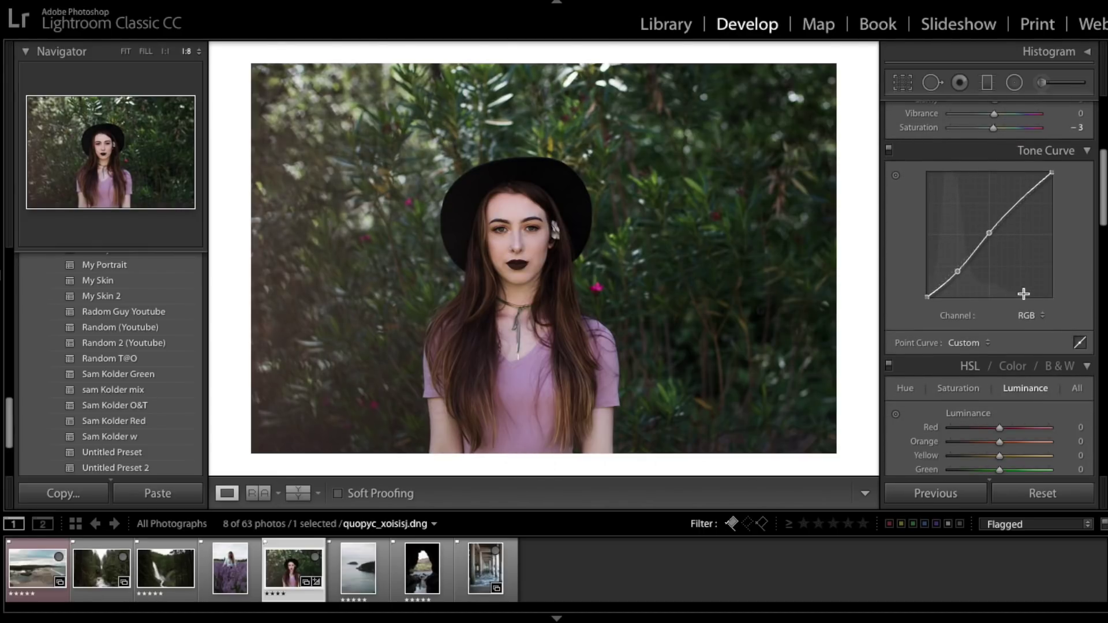
Raise the HSL Orange luminance to +5.
scroll(1023, 294, "down", 8)
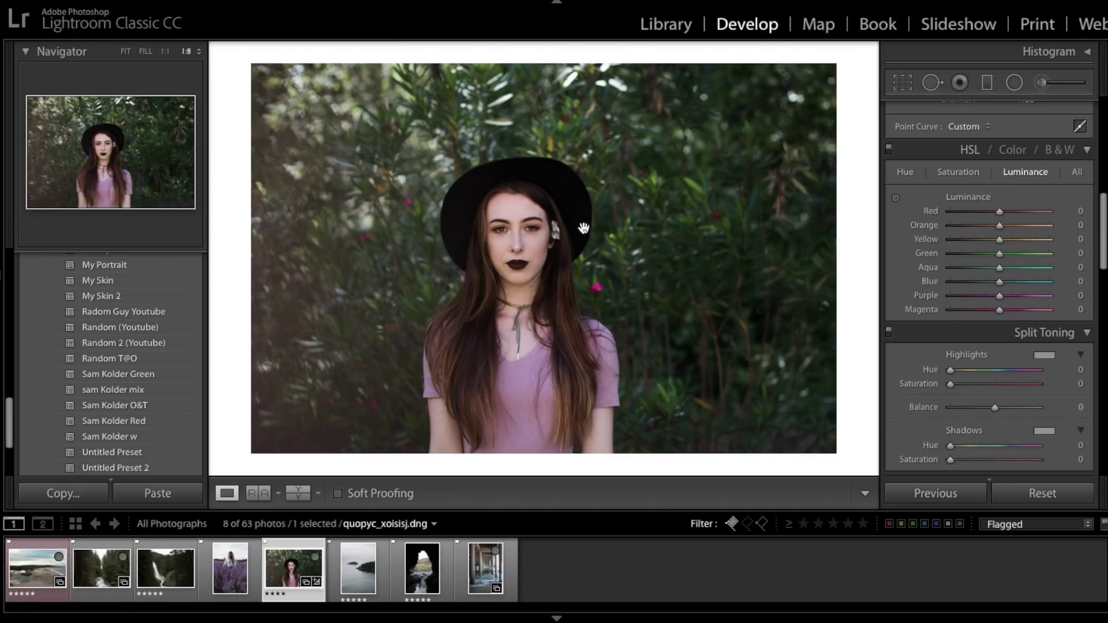
mouse_move(999, 227)
left_mouse_down()
mouse_move(1017, 225)
mouse_move(974, 223)
mouse_move(1003, 228)
left_mouse_up()
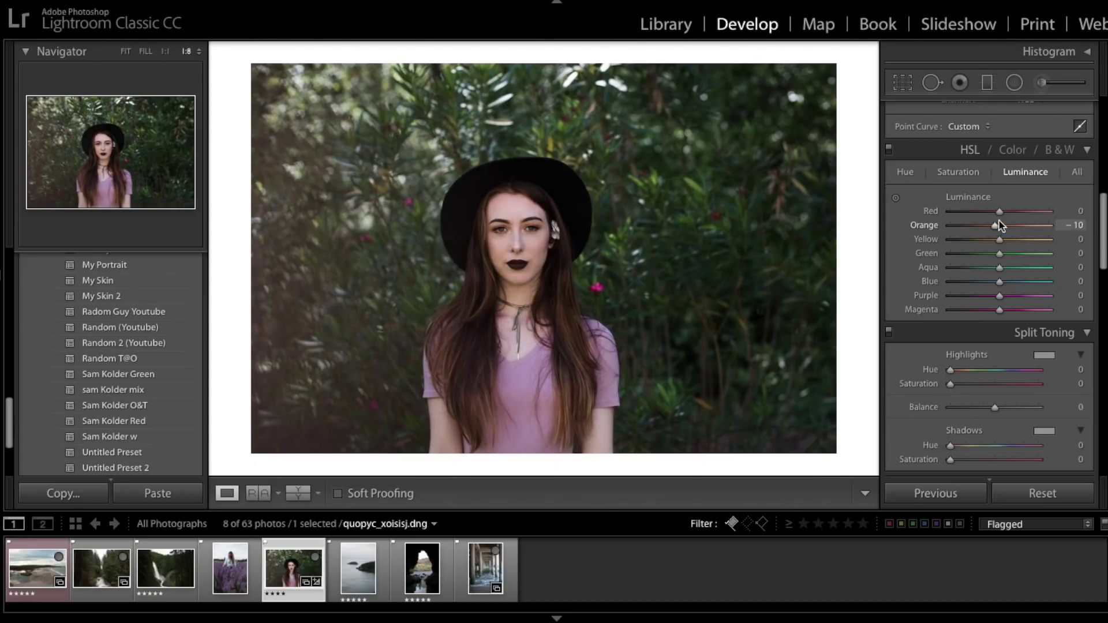
mouse_move(1001, 225)
left_mouse_down()
mouse_move(979, 224)
mouse_move(1005, 225)
left_mouse_up()
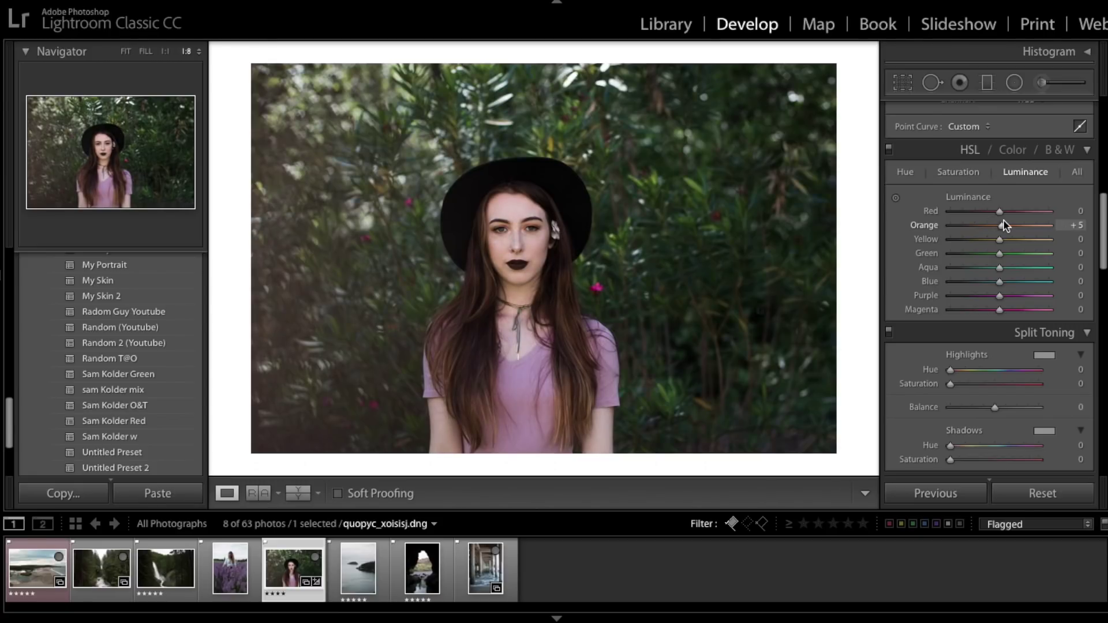
Drag on the face with the Hue targeted tool to shift red and orange to +1 and +2.
scroll(921, 188, "up", 1)
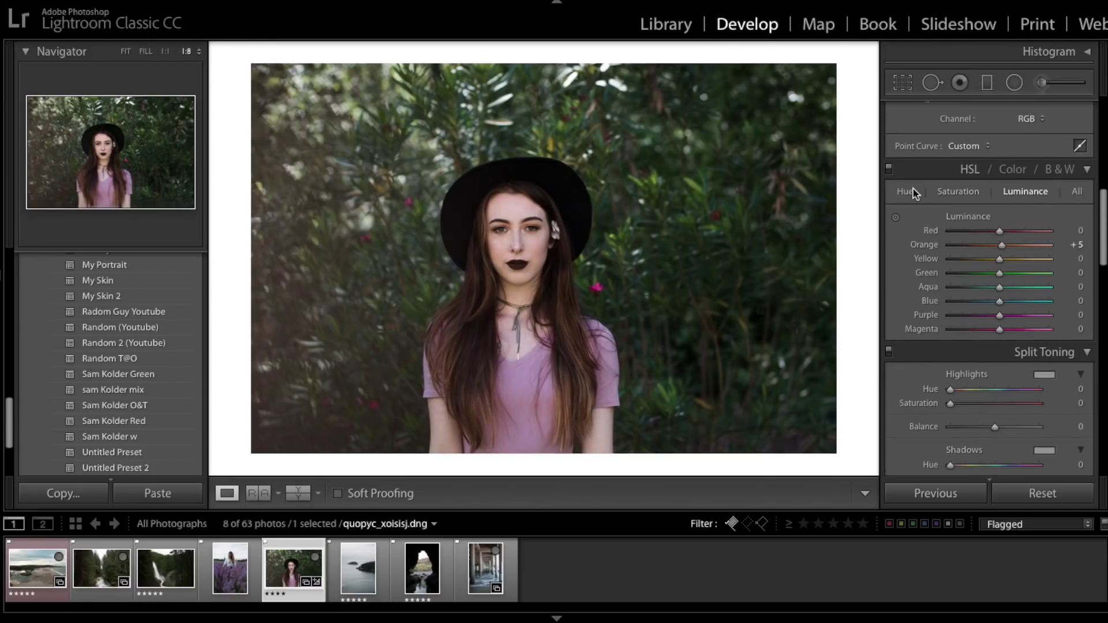
left_click(905, 192)
left_click(895, 218)
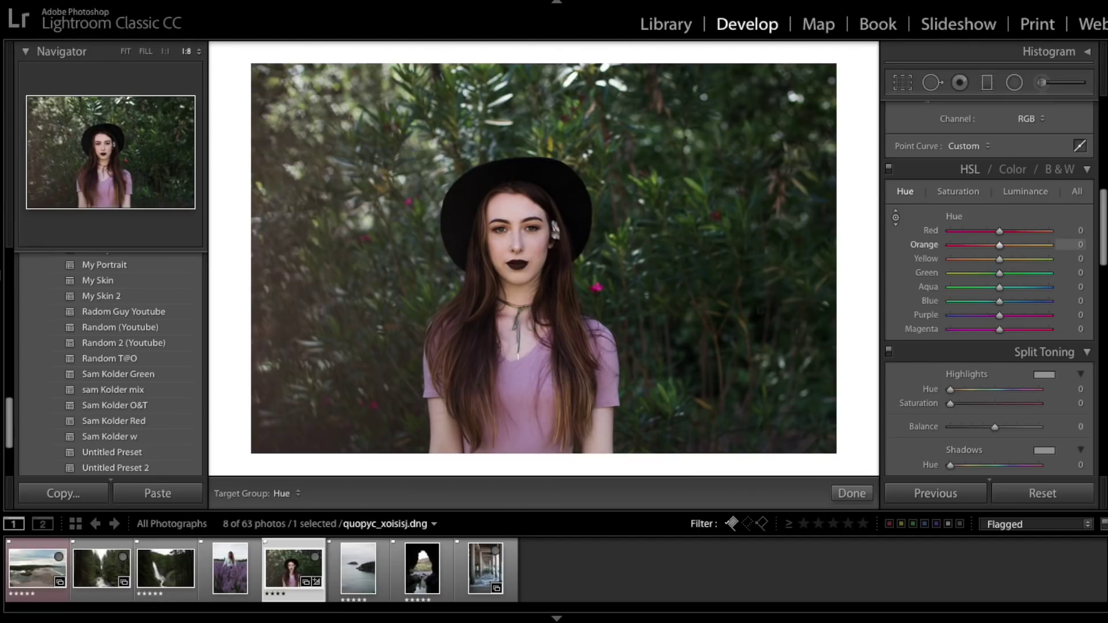
mouse_move(519, 254)
left_mouse_down()
mouse_move(520, 293)
mouse_move(520, 228)
mouse_move(519, 258)
left_mouse_up()
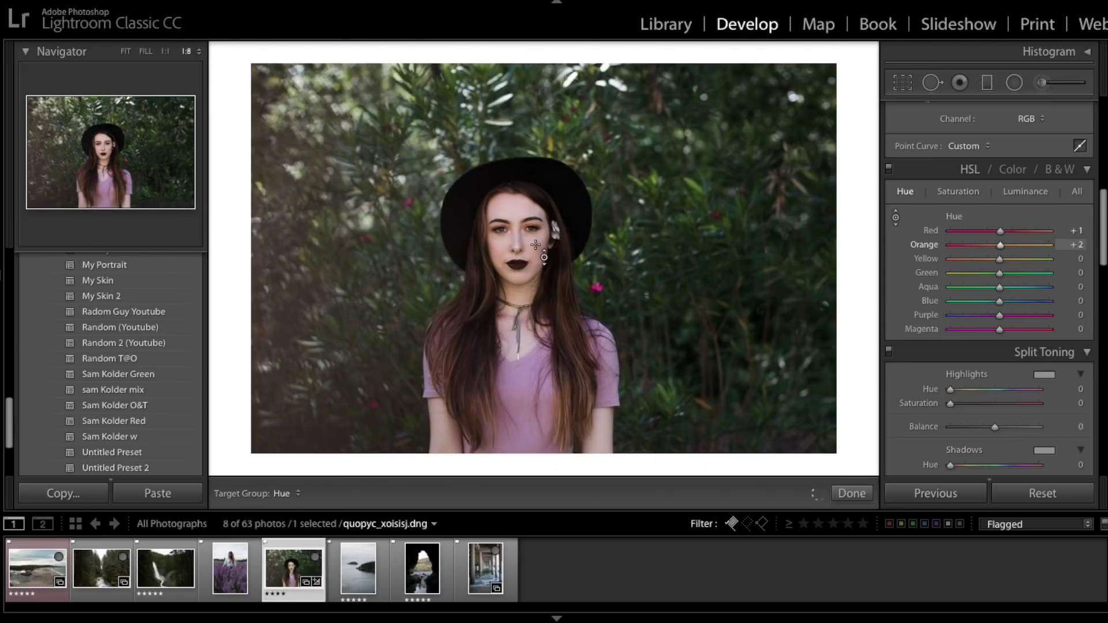
Open the lavender field photo and zoom in on the woman in the lavender.
left_click(947, 190)
left_click(1005, 192)
left_click(230, 570)
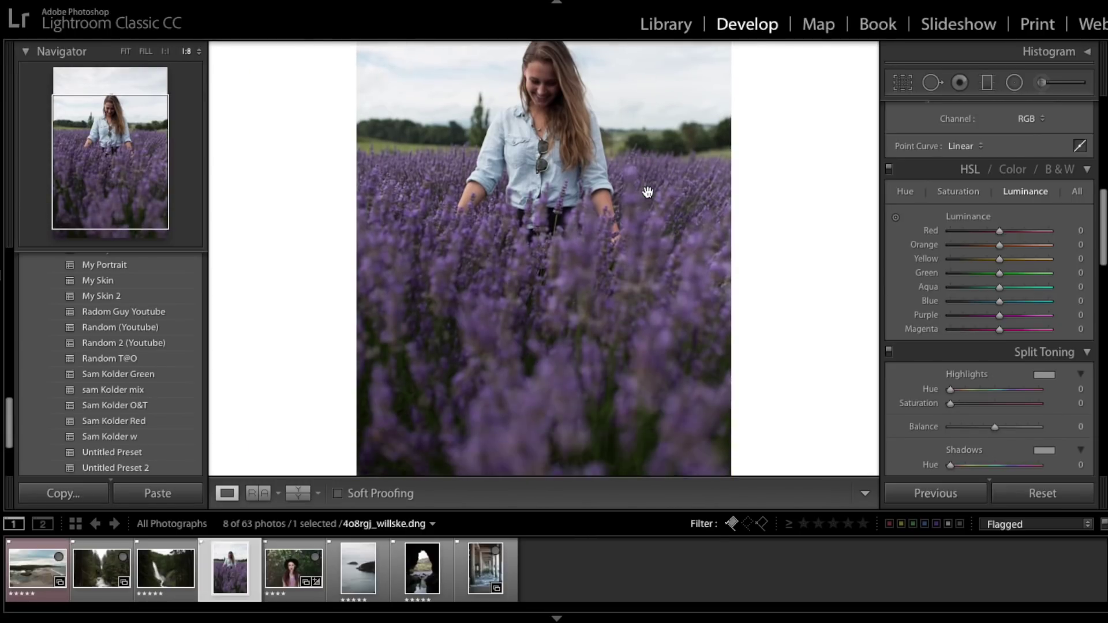
left_click(647, 191)
left_click(693, 191)
Shift the lavender's Blue and Purple hues to +13 and +1 with the targeted tool.
left_click(907, 192)
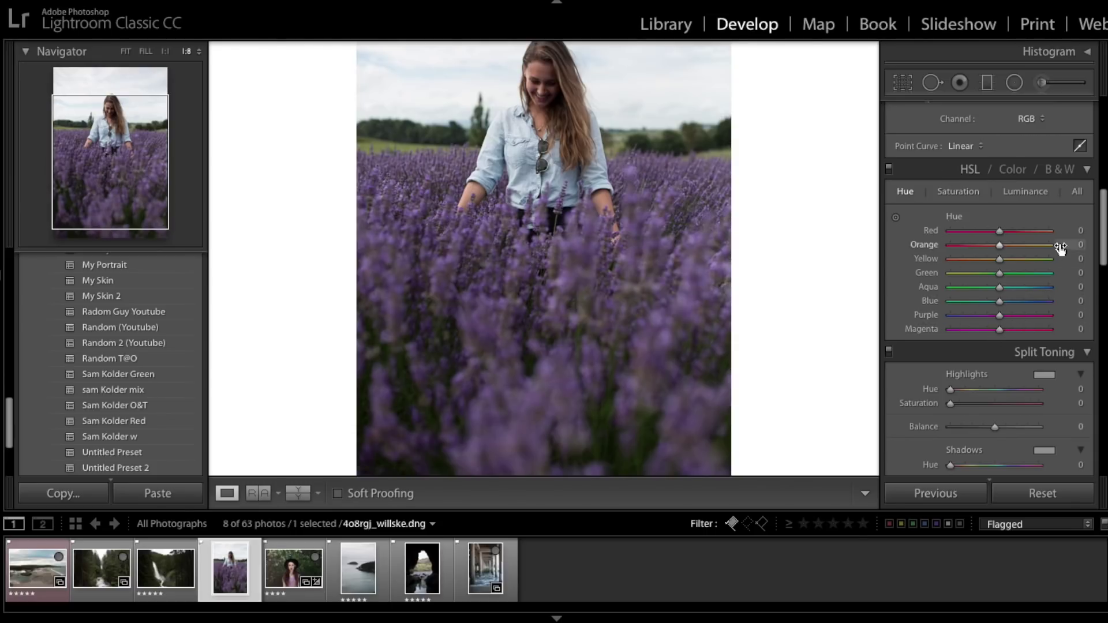
left_click(897, 217)
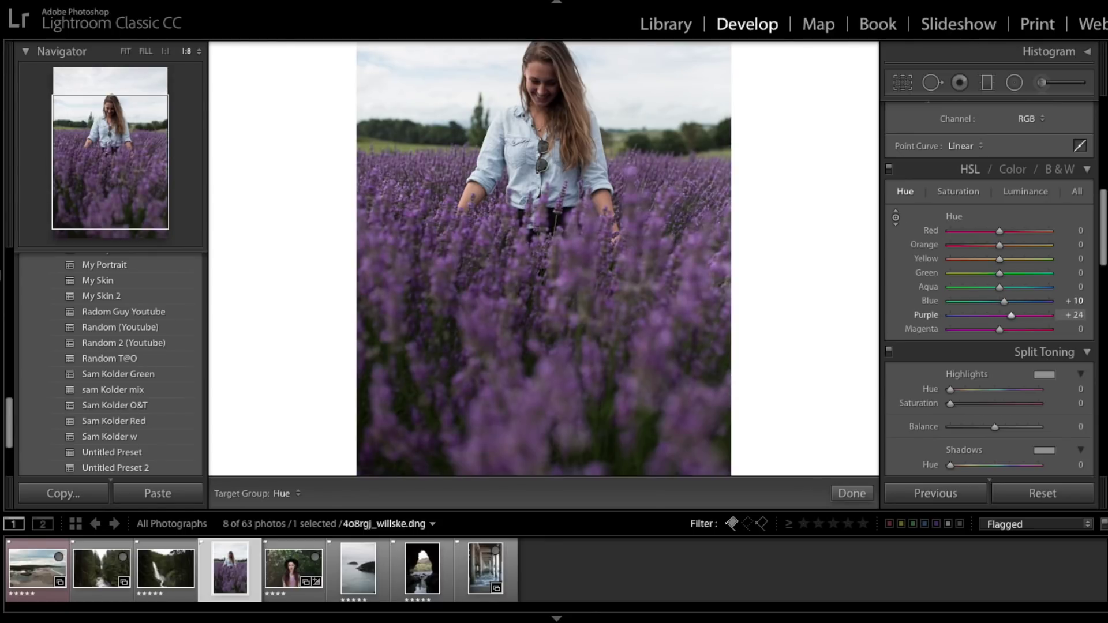
mouse_move(822, 493)
left_mouse_down()
mouse_move(821, 440)
mouse_move(817, 491)
left_mouse_up()
Boost saturation of the blue and purple lavender, moving on to Luminance.
left_click(958, 192)
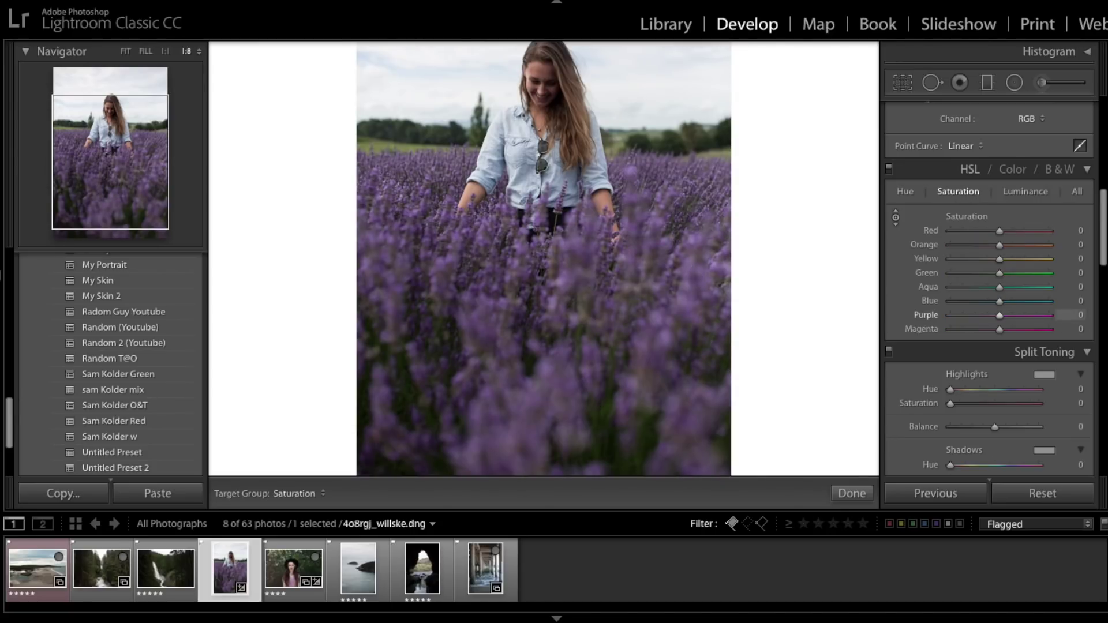
left_click_drag(702, 295, 661, 197)
left_click(1025, 190)
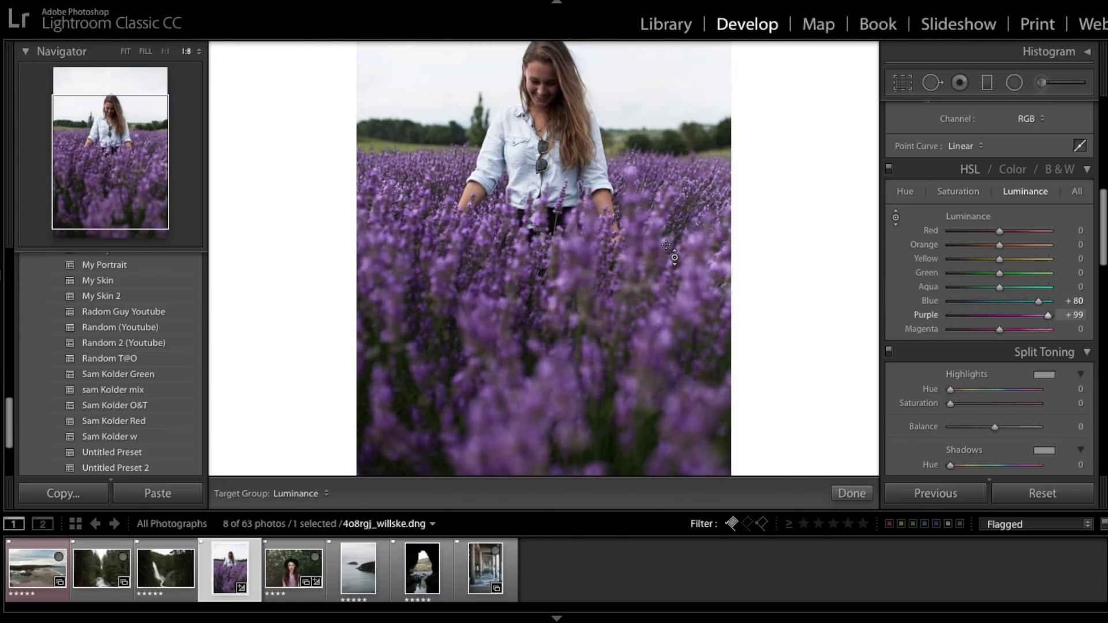
scroll(942, 271, "down", 1)
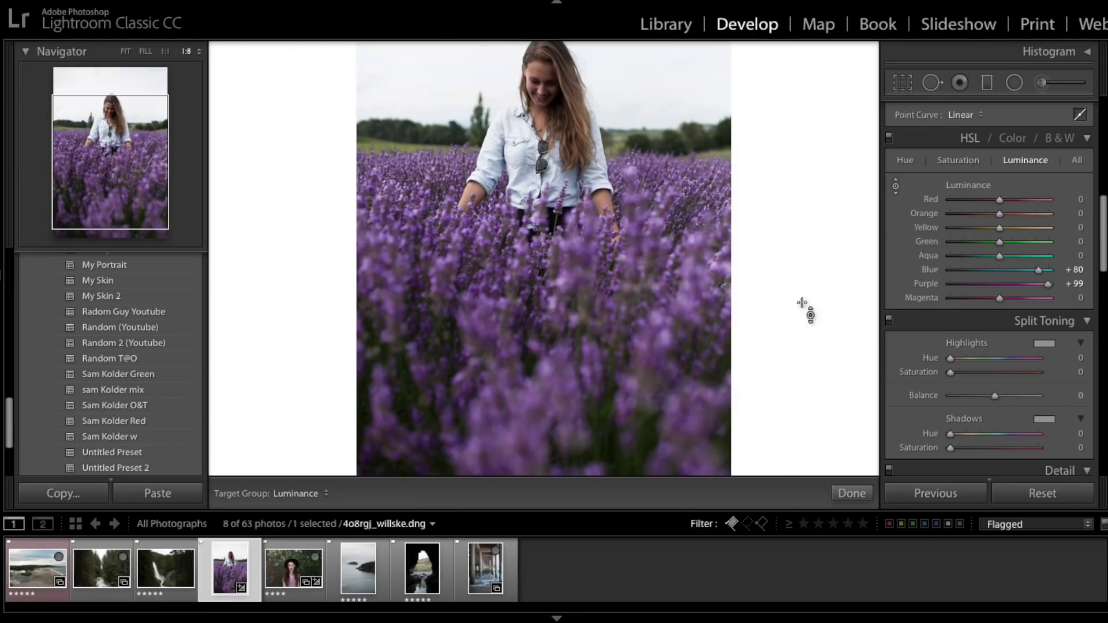
Finish the targeted adjustment, zoom out, and try a Medium Gray backdrop before returning to White.
left_click(852, 495)
key("ctrl+minus")
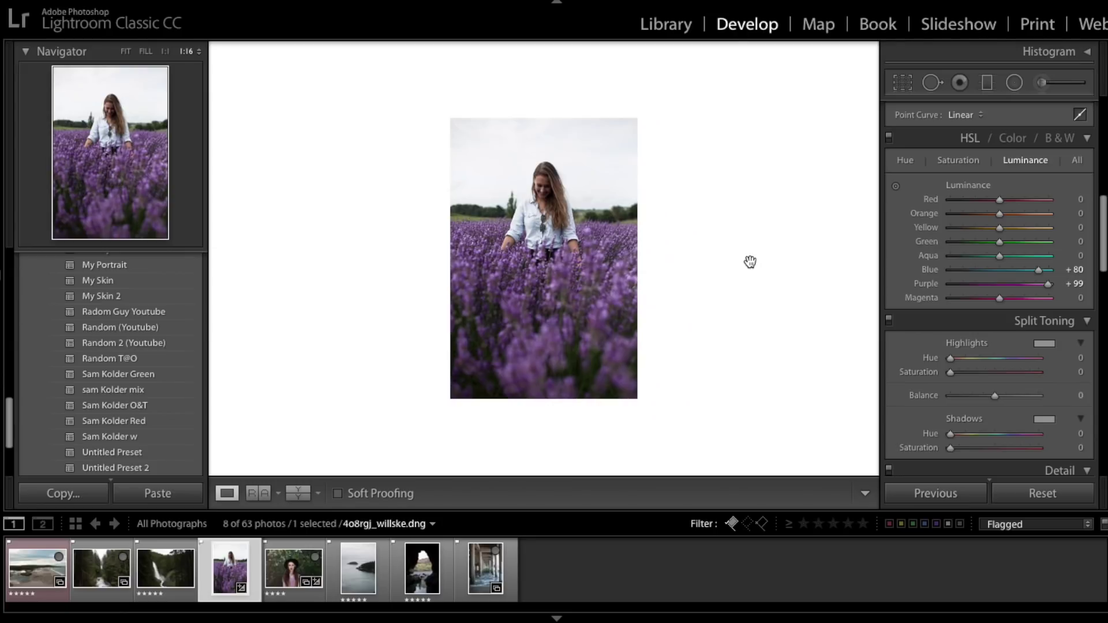
right_click(766, 115)
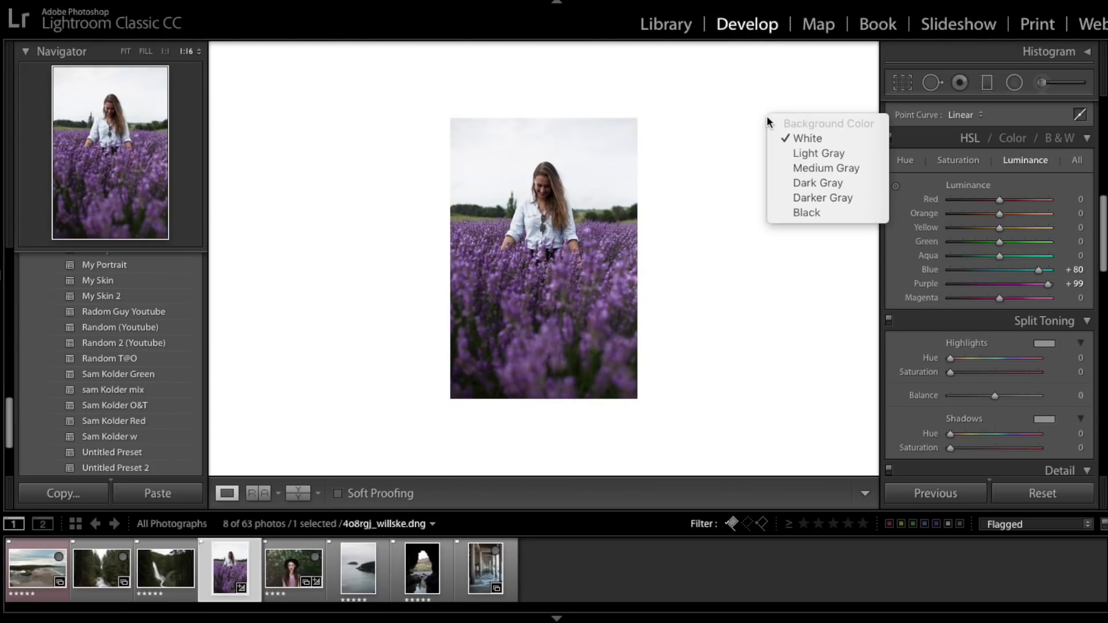
left_click(812, 168)
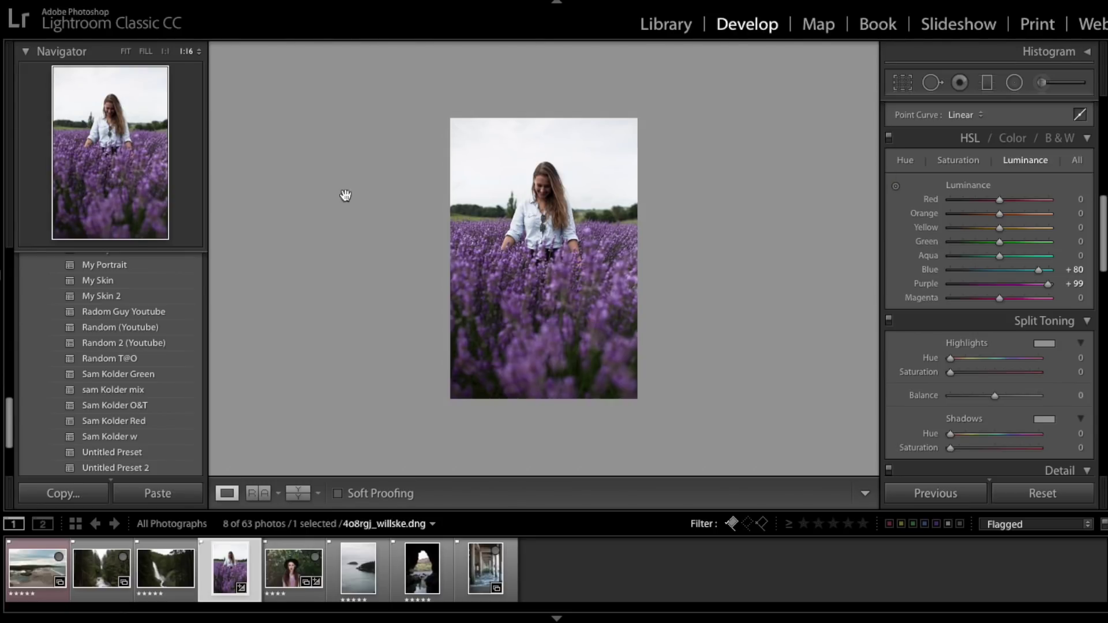
right_click(741, 100)
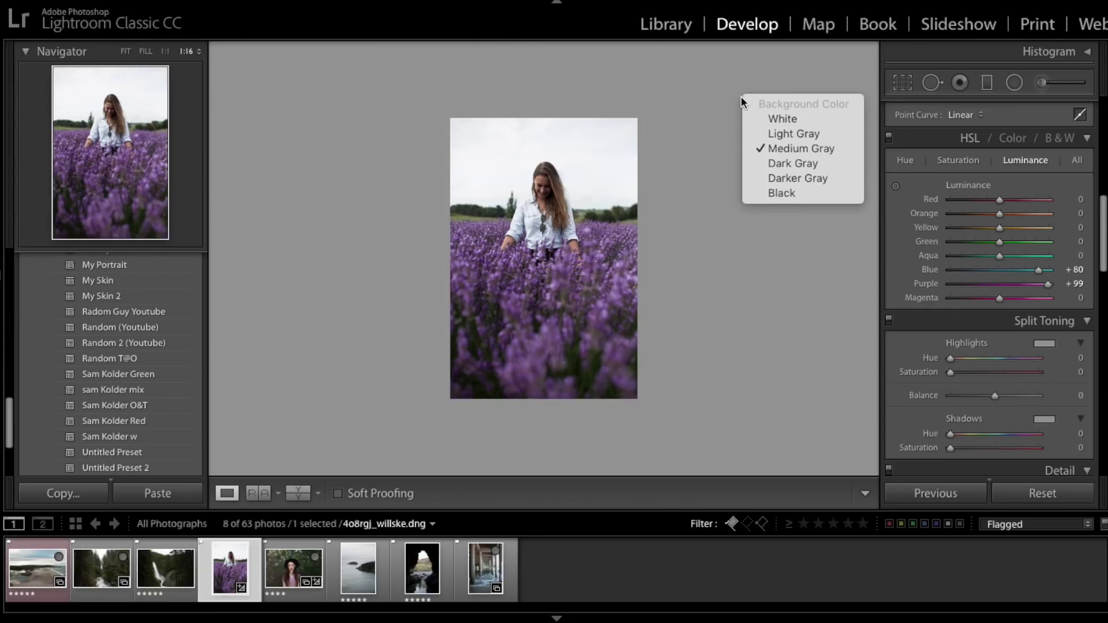
left_click(812, 119)
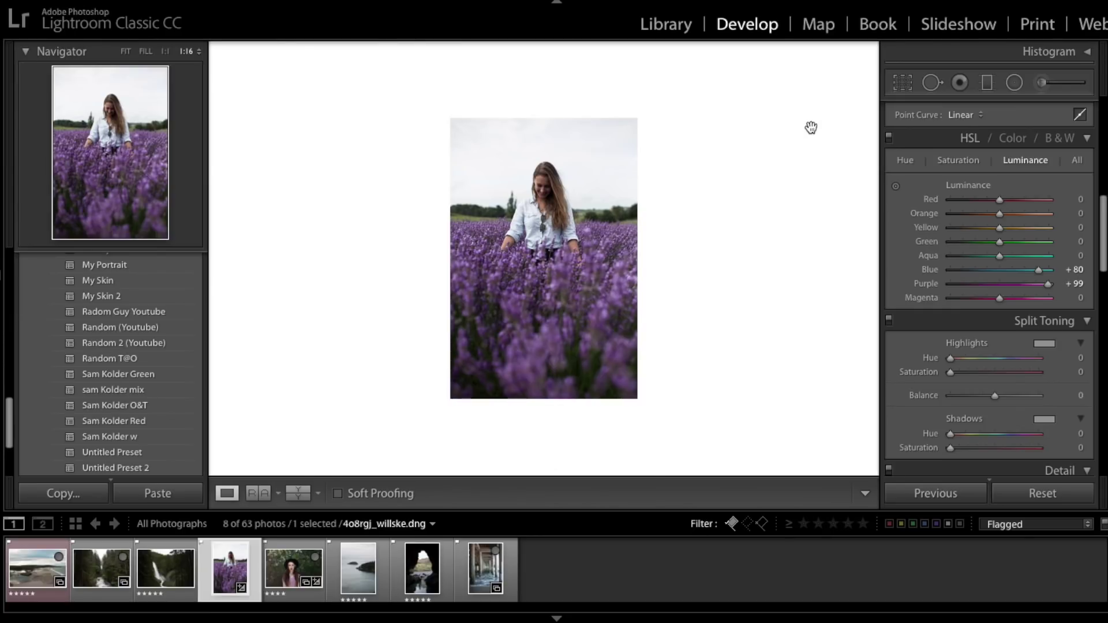
Raise Whites to +75 for comparison, then lower them to −4 to recover the sky.
scroll(967, 218, "up", 10)
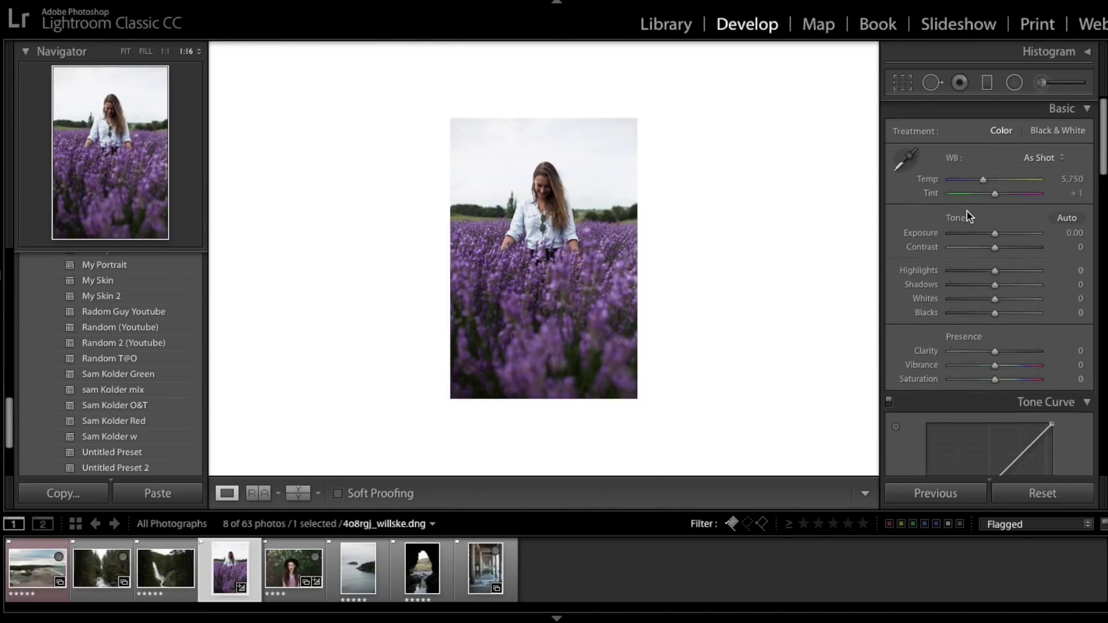
scroll(967, 220, "down", 4)
scroll(968, 222, "up", 2)
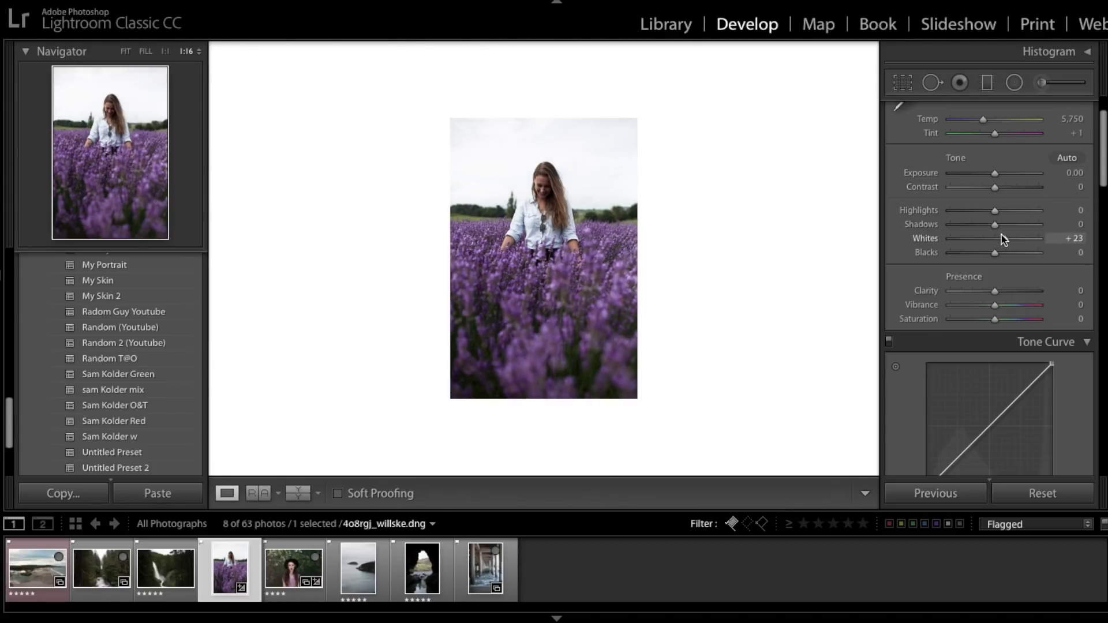
left_click_drag(1003, 239, 1025, 239)
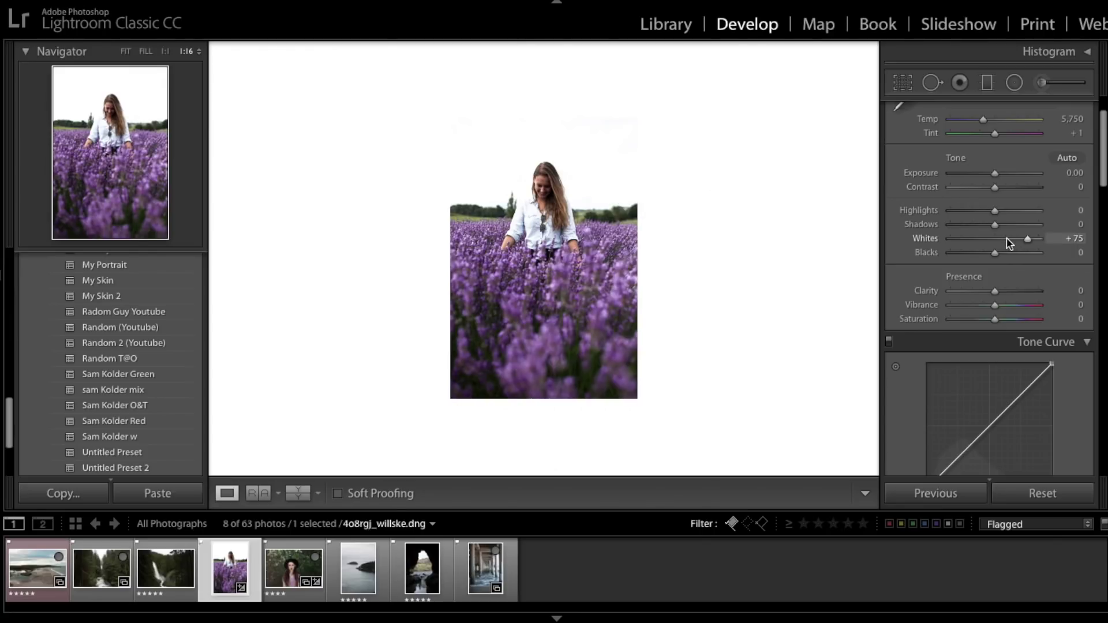
left_click_drag(1000, 242, 991, 237)
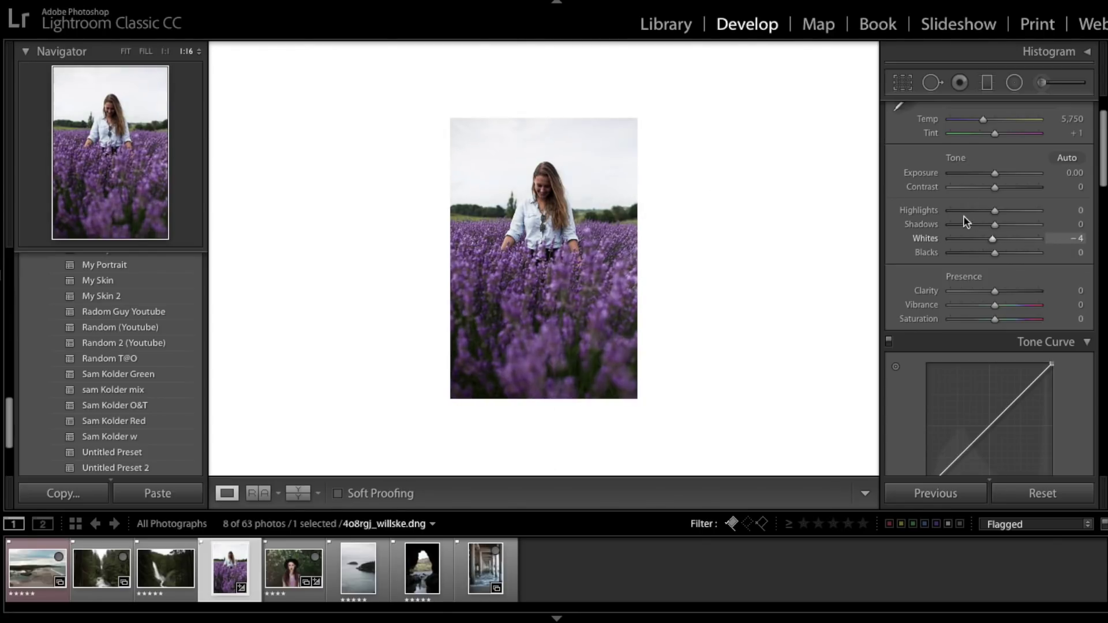
right_click(763, 214)
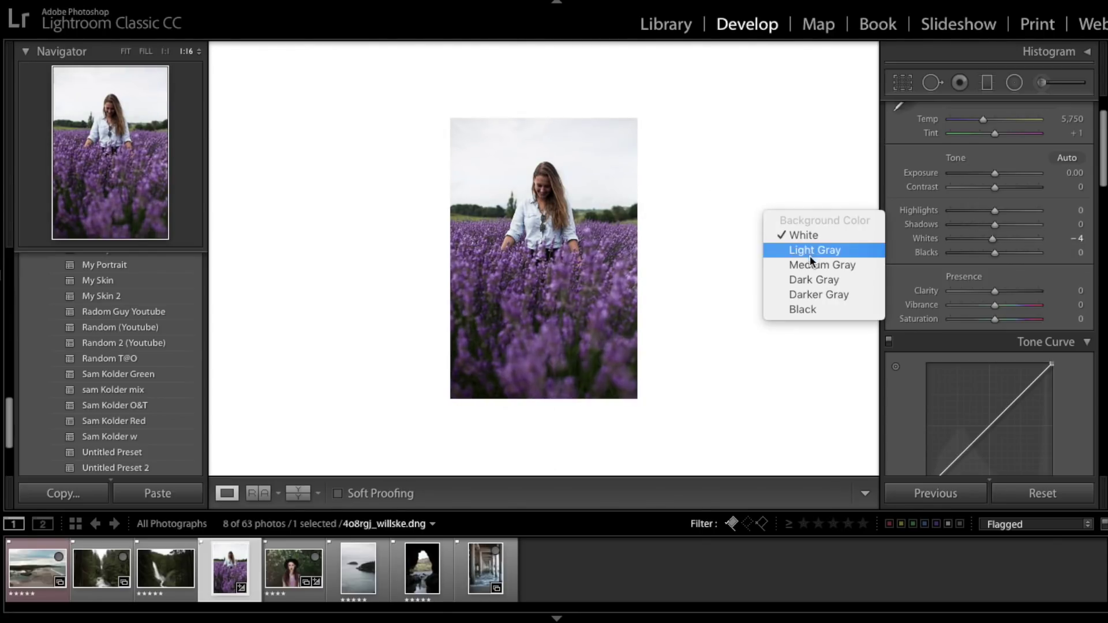
Keep the White backdrop and raise Whites to +15.
left_click(808, 238)
scroll(1032, 205, "up", 2)
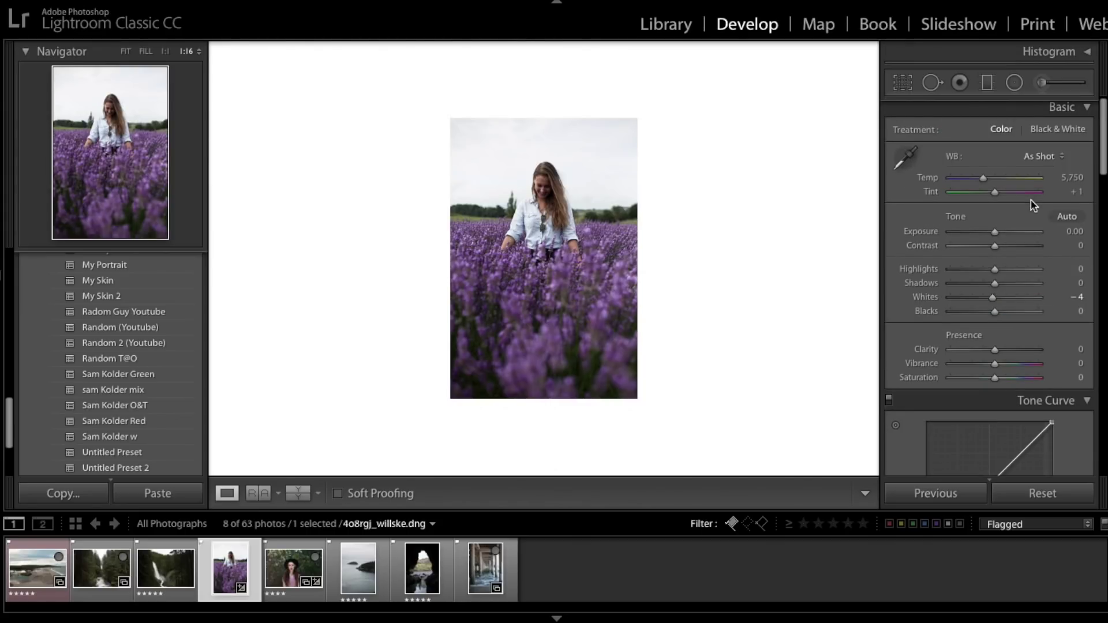
mouse_move(999, 300)
left_mouse_down()
mouse_move(1016, 300)
mouse_move(1007, 302)
left_mouse_up()
scroll(999, 297, "down", 5)
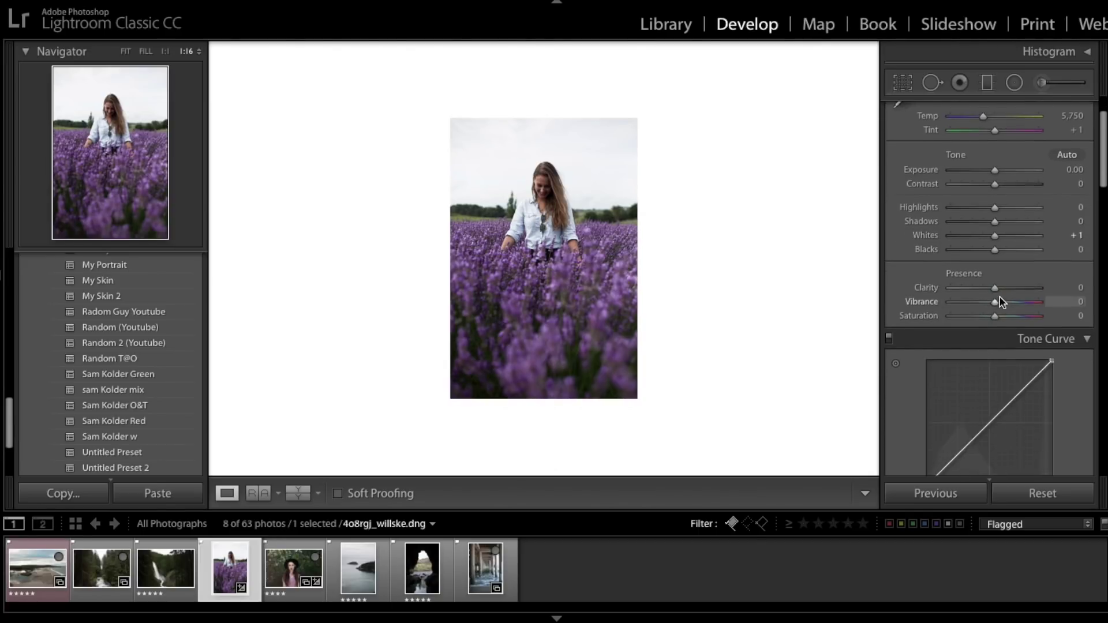
right_click(745, 137)
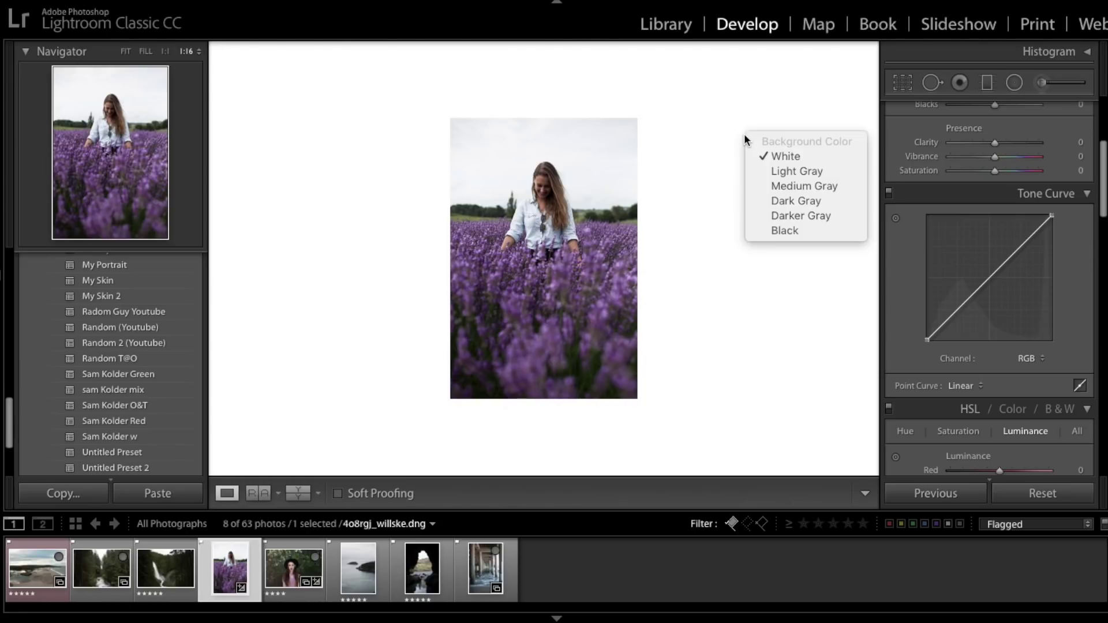
right_click(718, 105)
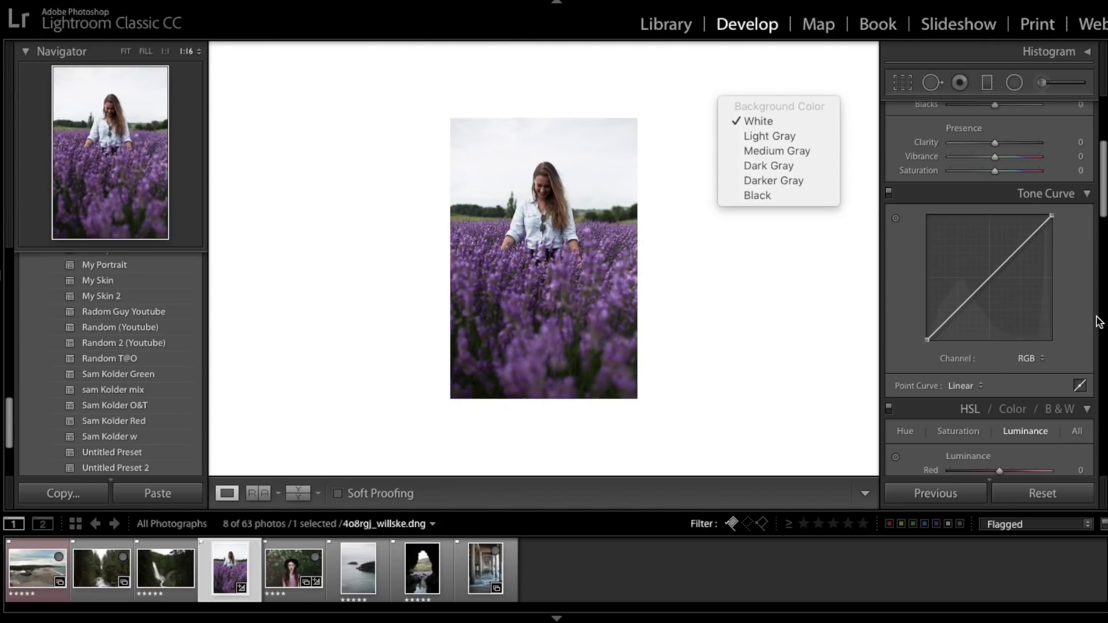
Add shadow and highlight points to the Red curve, lowering shadows and lifting red highlights slightly.
left_click(771, 315)
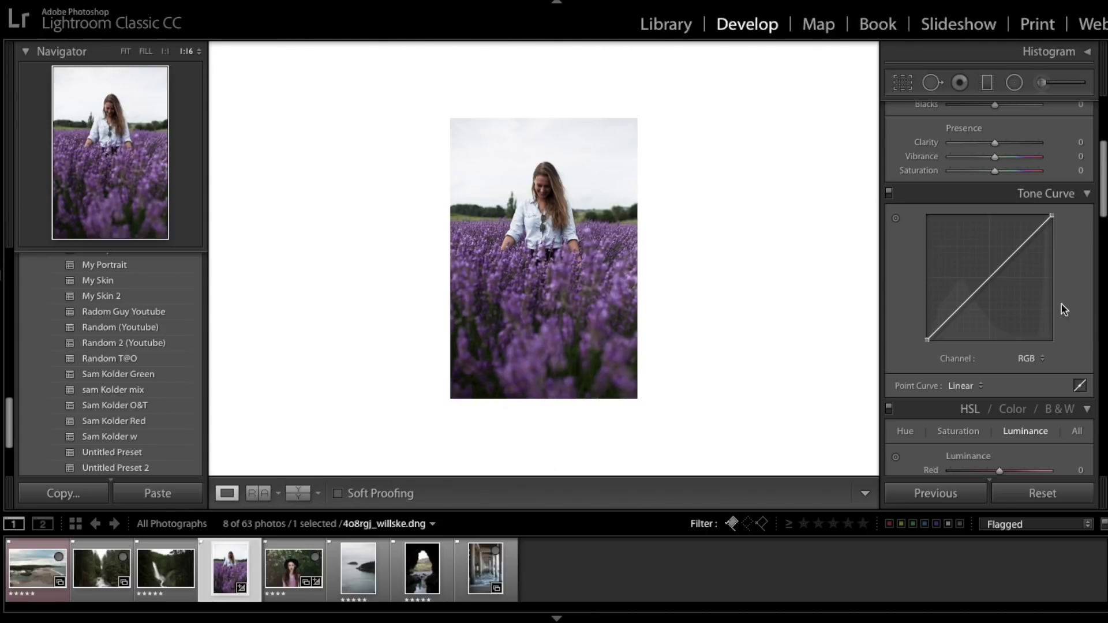
left_click(1039, 359)
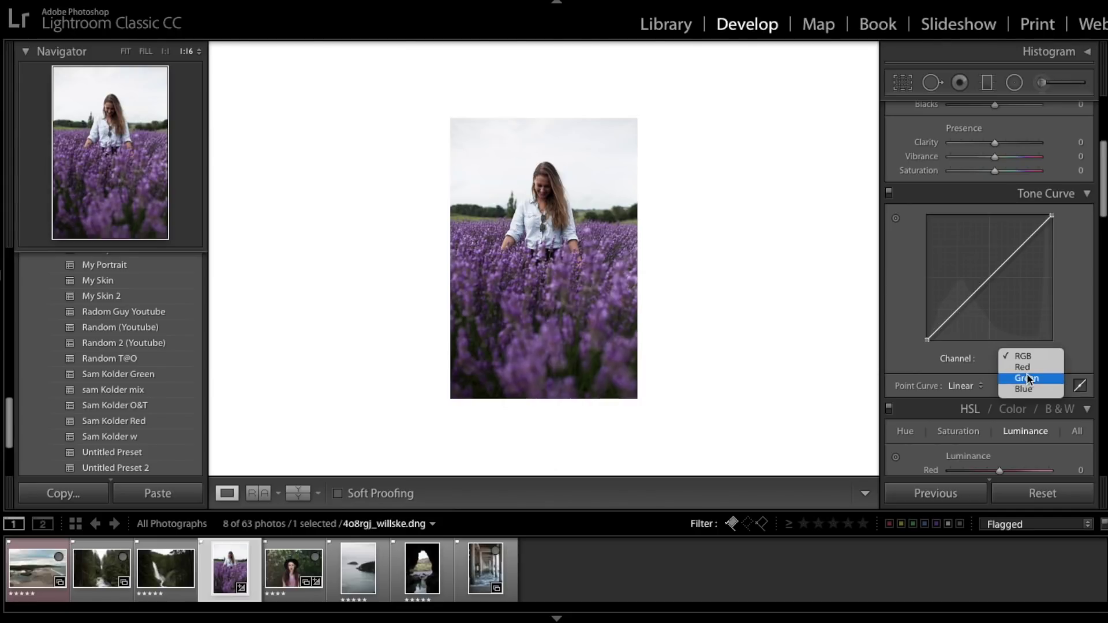
left_click(1077, 336)
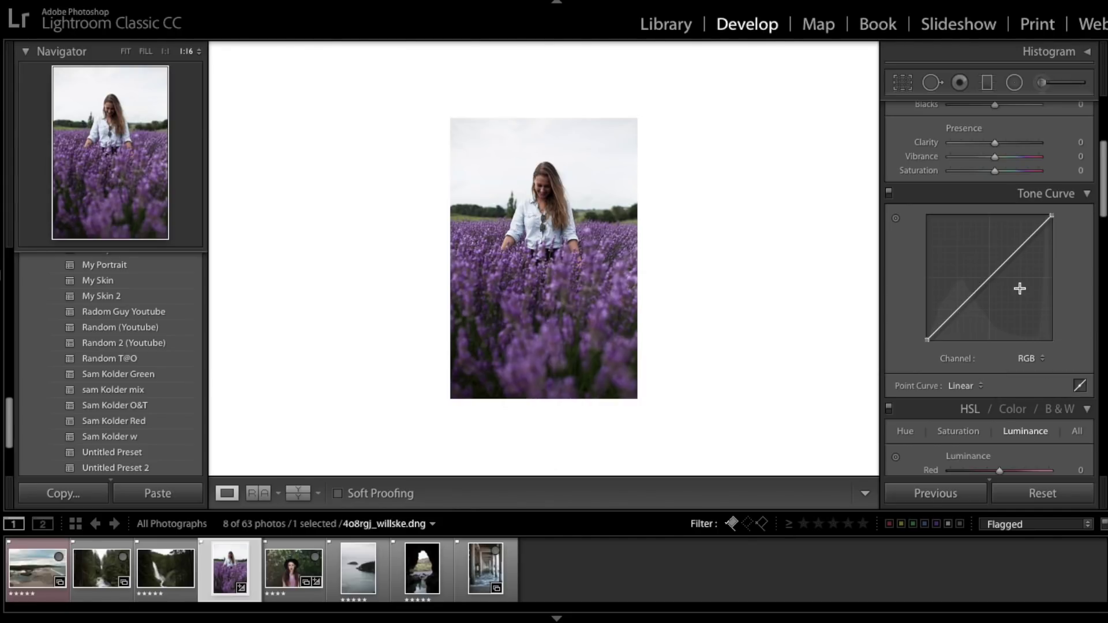
left_click(1031, 357)
left_click(1023, 365)
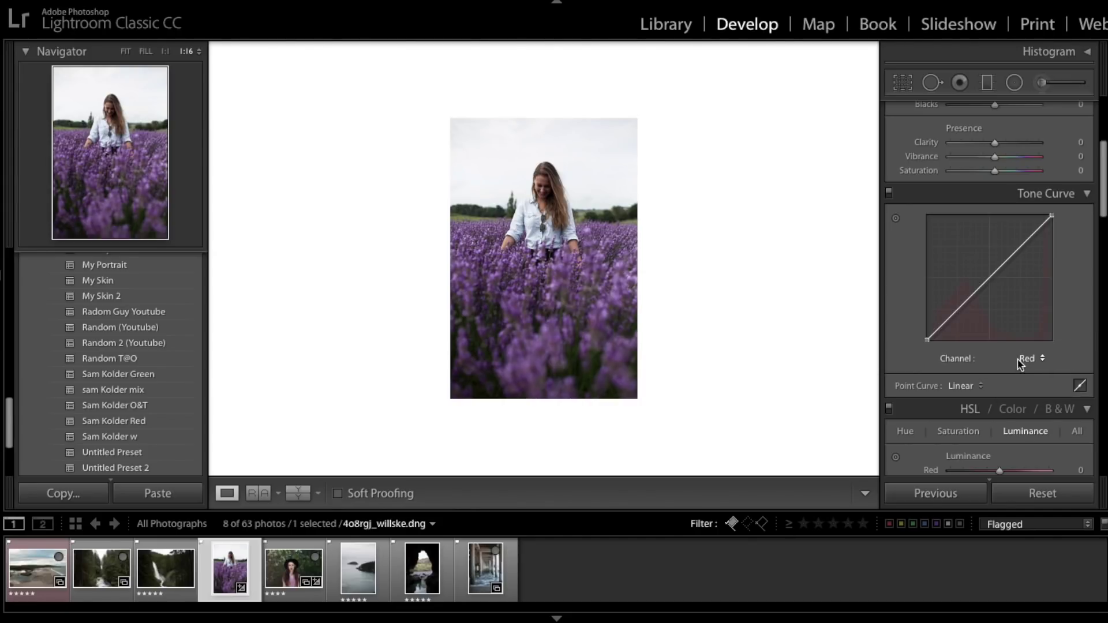
left_click(958, 313)
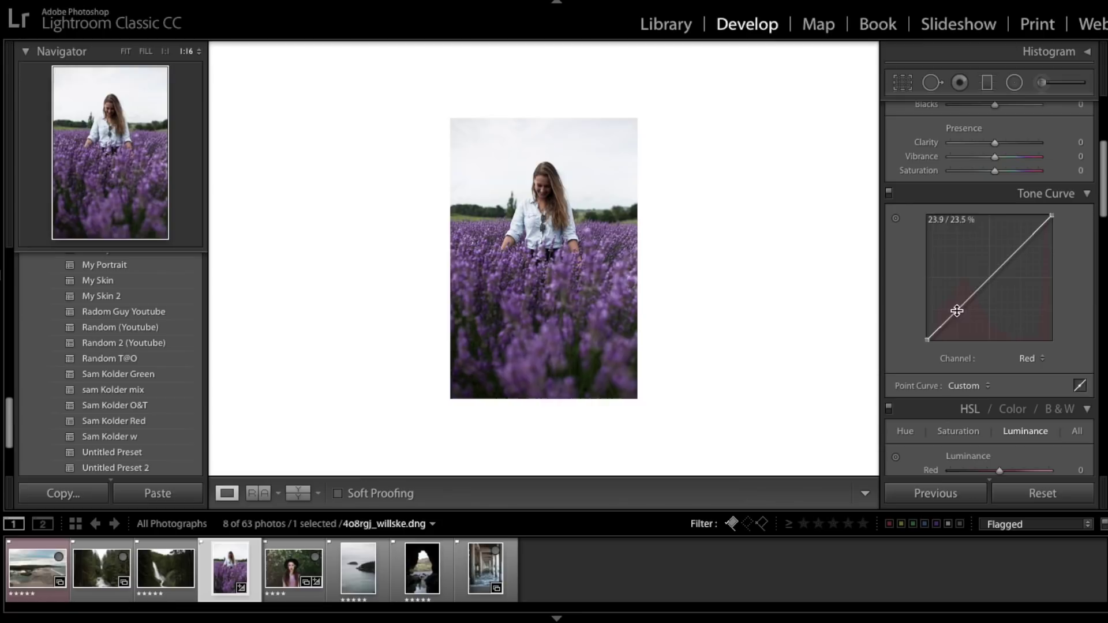
left_click(1021, 246)
mouse_move(956, 312)
left_mouse_down()
mouse_move(950, 323)
mouse_move(956, 314)
left_mouse_up()
left_click_drag(1024, 240, 1020, 237)
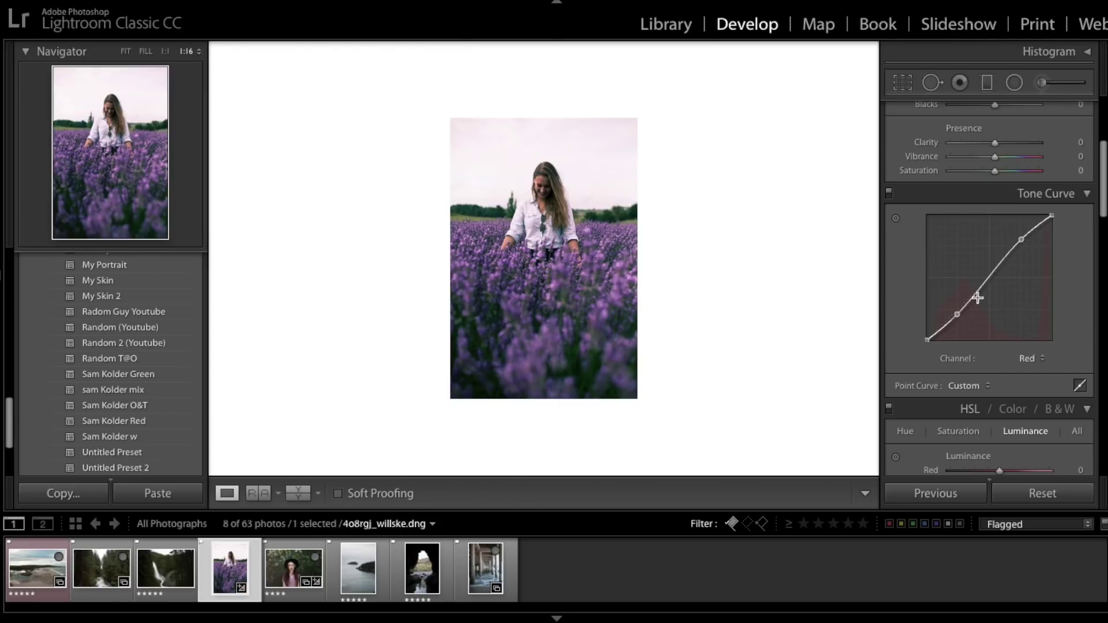
Pull the Green and Blue curves' shadows down and adjust their highlight points.
left_click(1039, 358)
left_click(1033, 367)
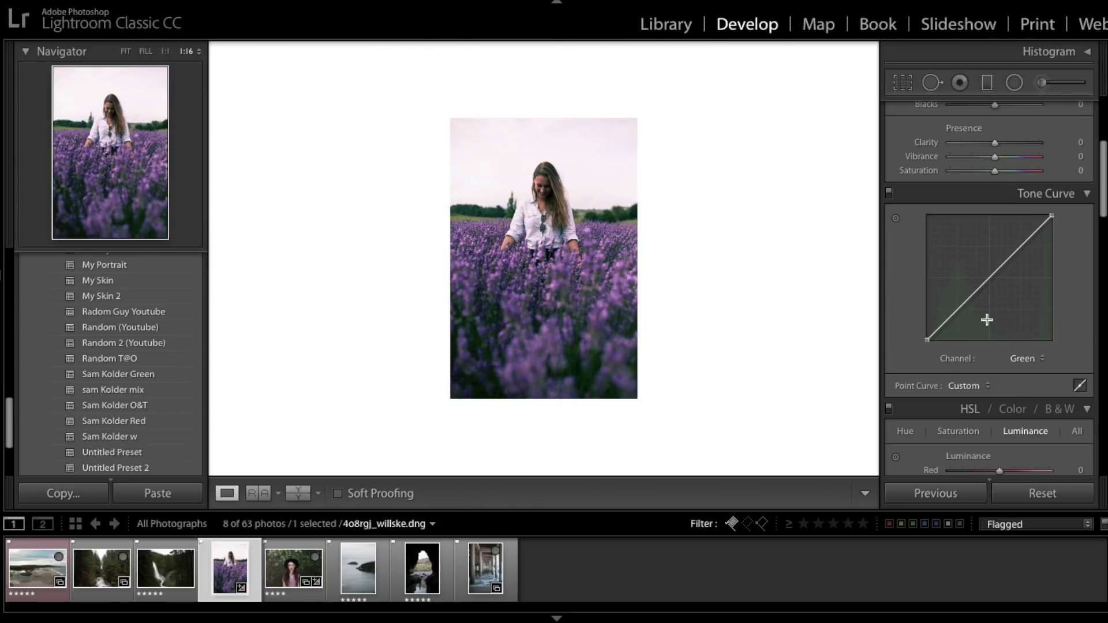
left_click_drag(956, 310, 957, 317)
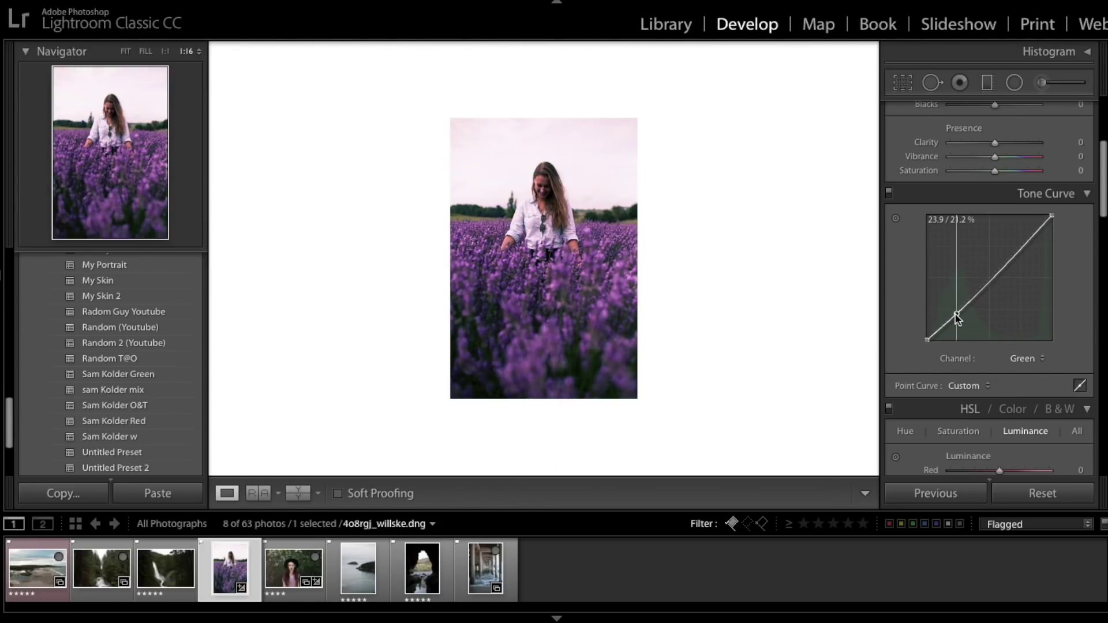
left_click_drag(1023, 250, 1024, 244)
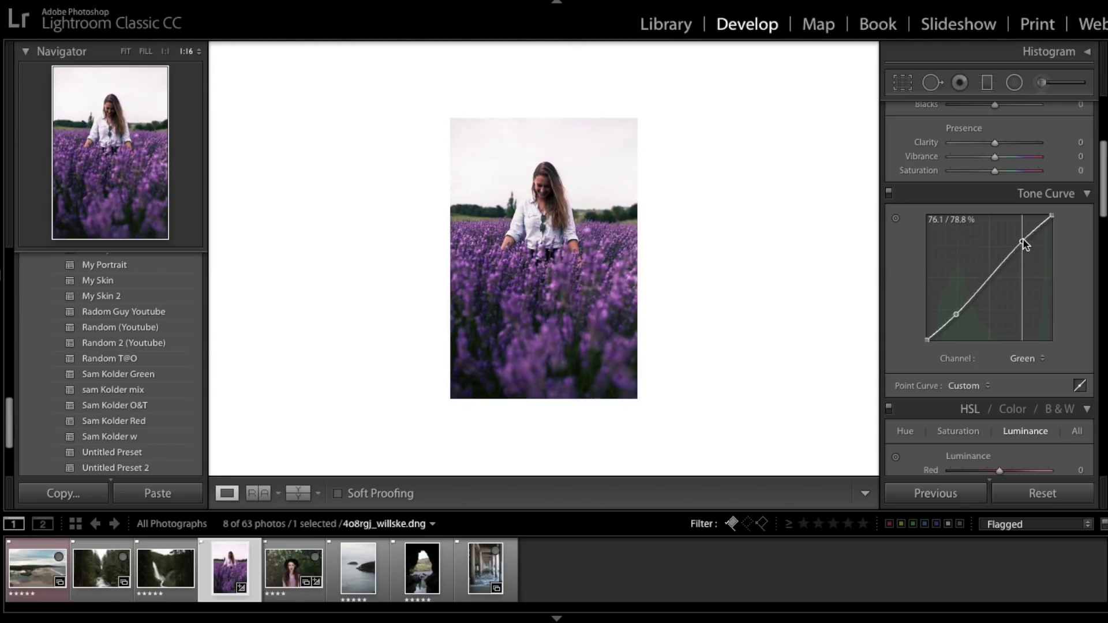
left_click(1032, 358)
left_click(1003, 365)
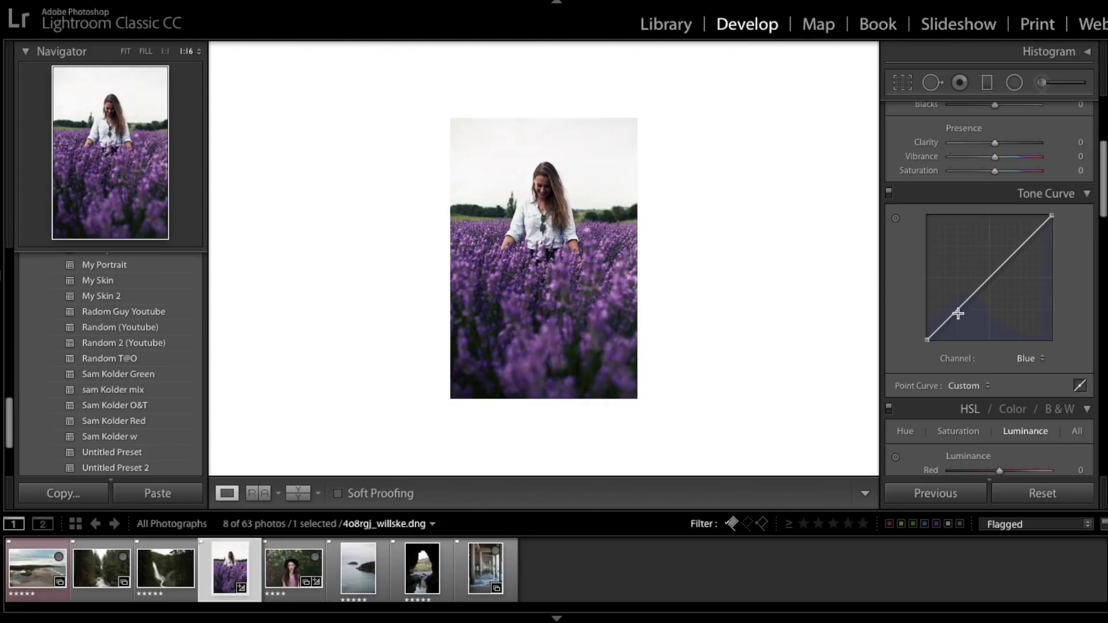
left_click_drag(958, 307, 957, 321)
left_click_drag(1020, 251, 1021, 240)
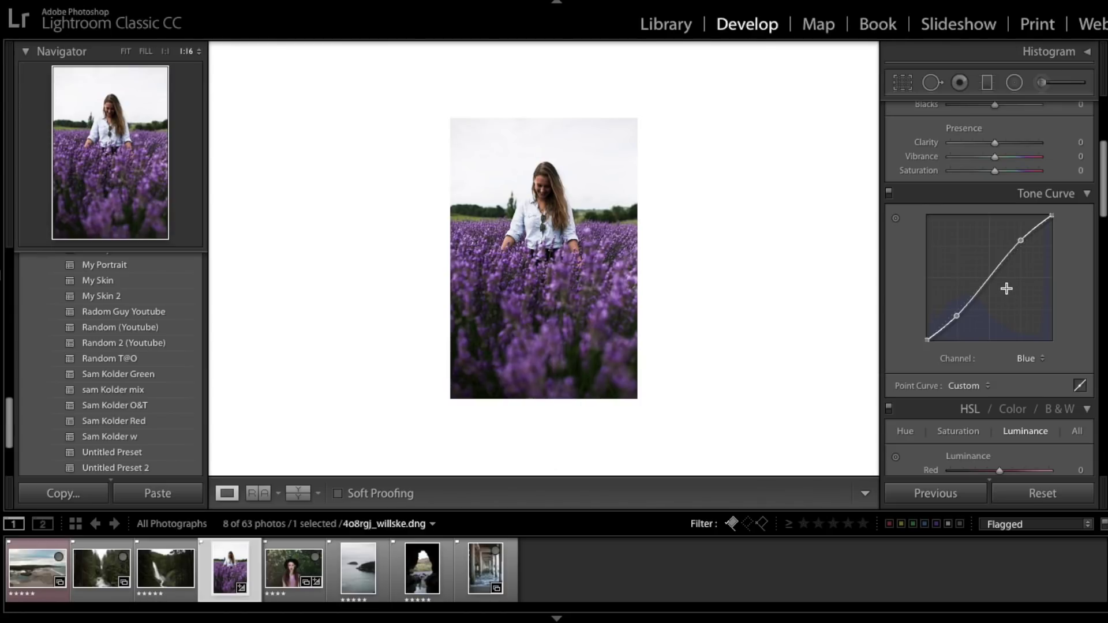
left_click_drag(1021, 240, 1023, 250)
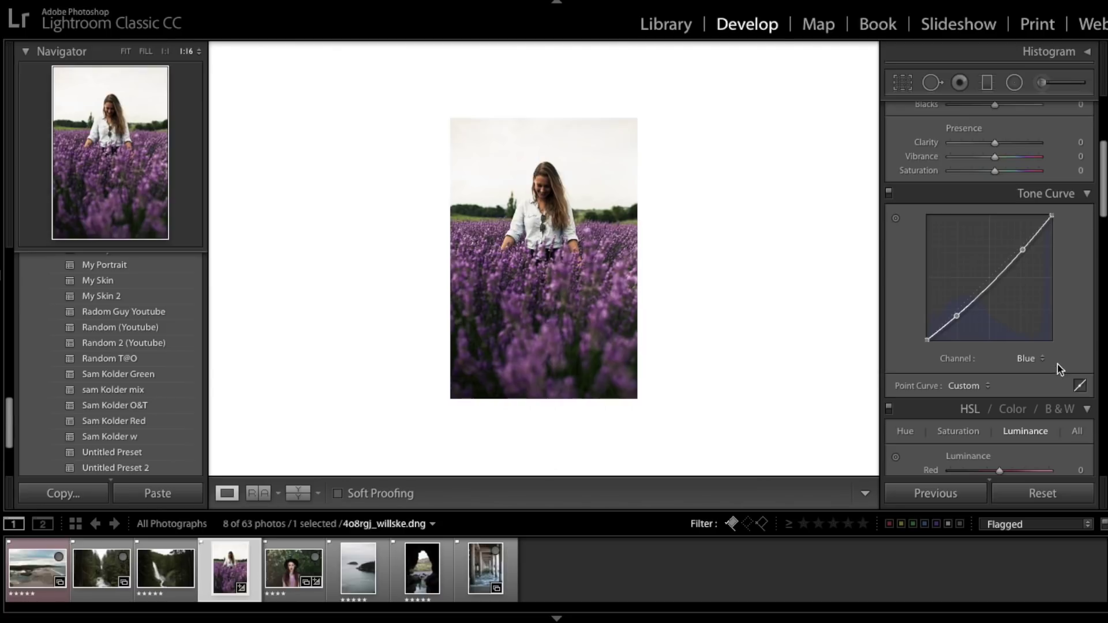
Compare the Red and Green curves, then lift the Blue mid point to about 50% and lower its top end.
left_click(1043, 356)
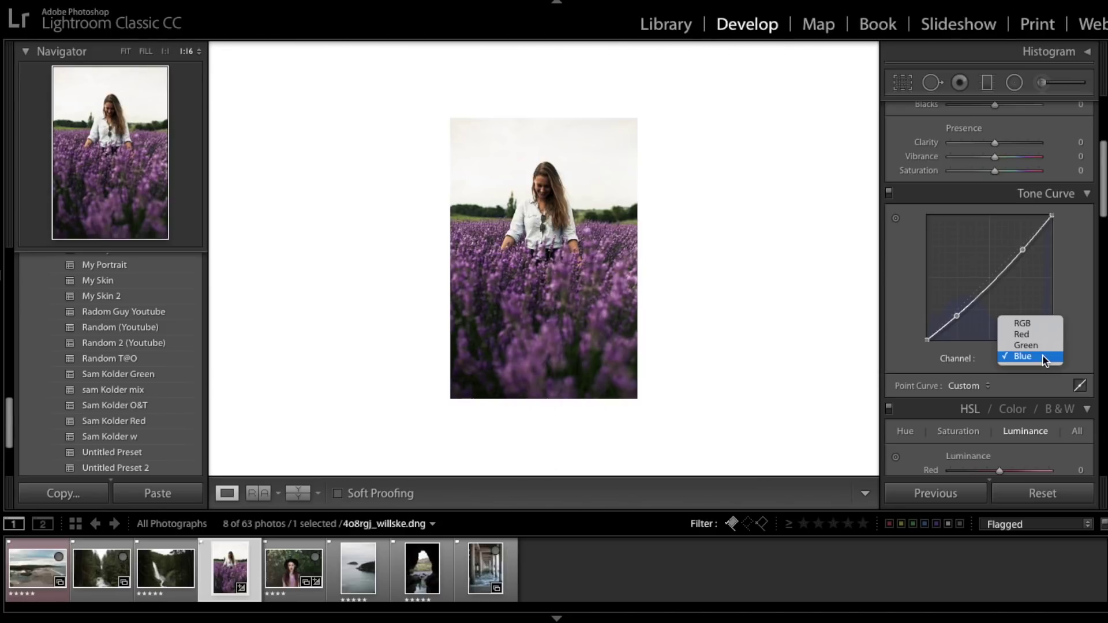
left_click(1019, 336)
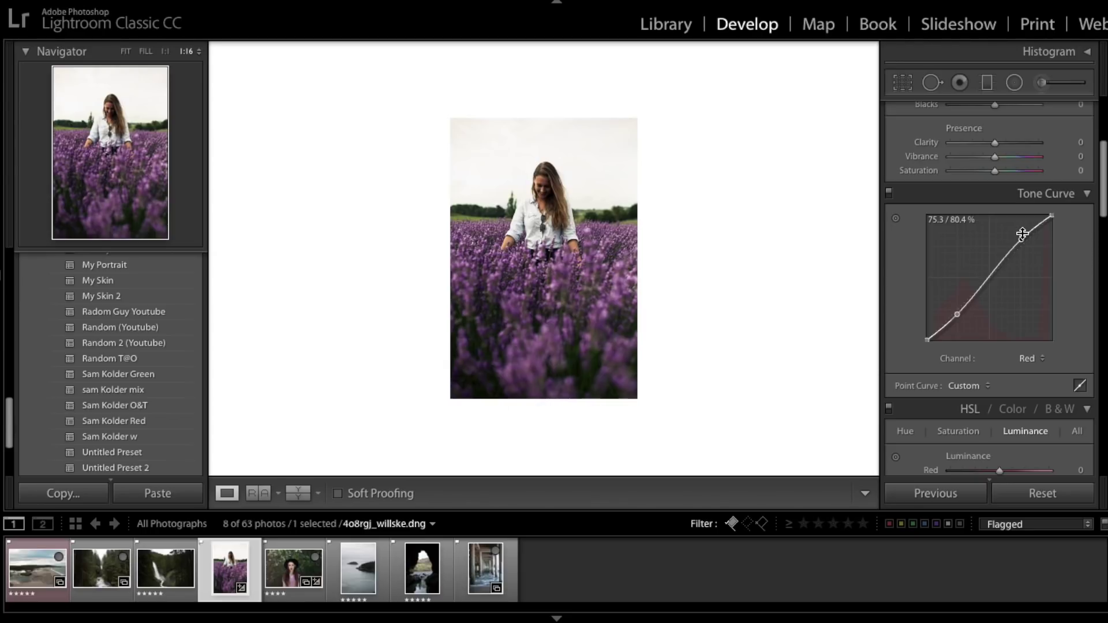
left_click(1033, 357)
left_click(1034, 365)
left_click(1020, 359)
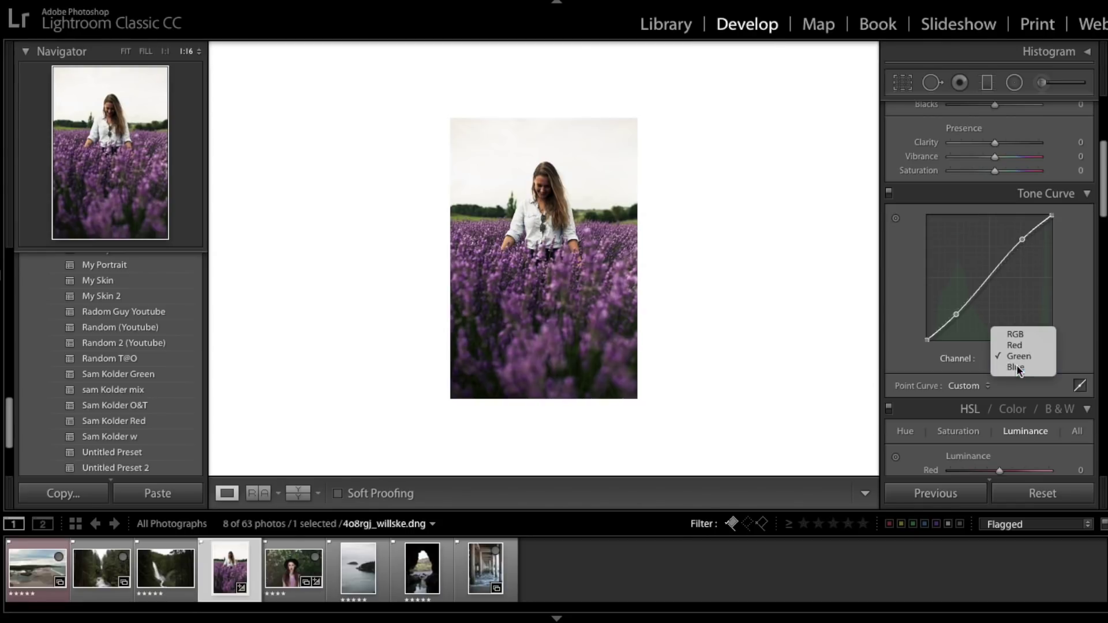
left_click(1017, 368)
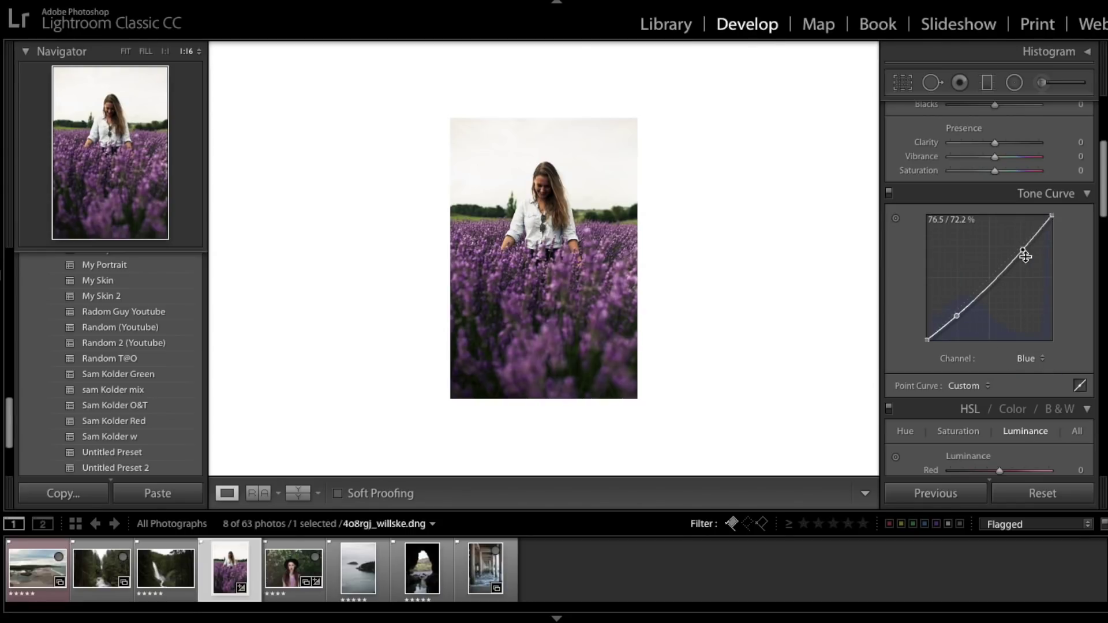
left_click_drag(1022, 249, 1023, 252)
left_click_drag(1021, 254, 1021, 248)
left_click_drag(991, 283, 989, 278)
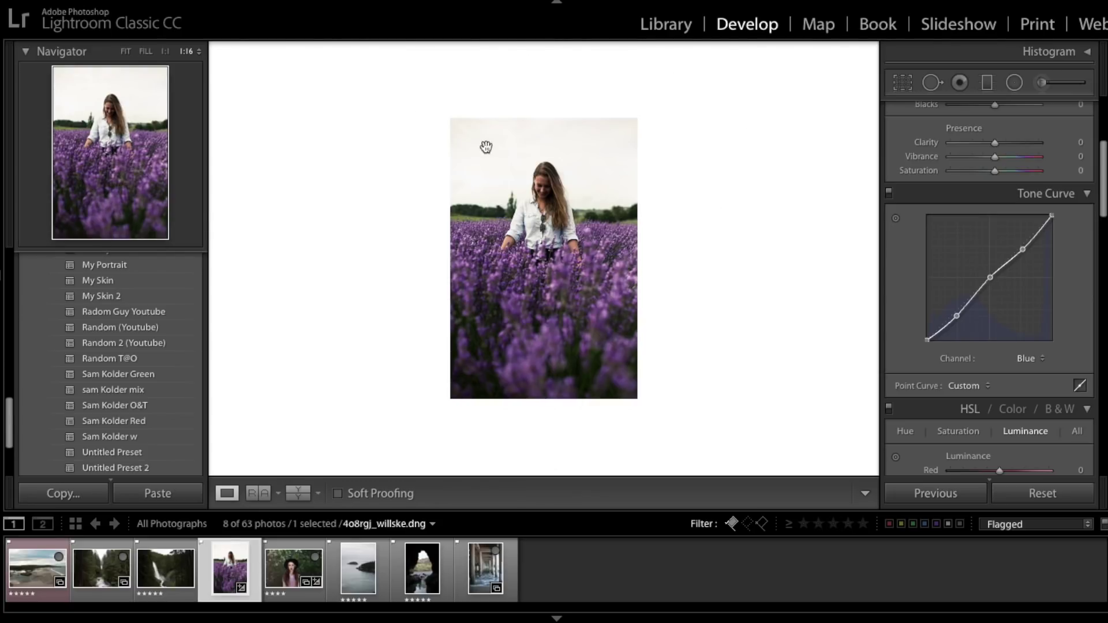
mouse_move(1052, 216)
left_mouse_down()
mouse_move(1055, 226)
mouse_move(1052, 216)
left_mouse_up()
scroll(162, 324, "up", 10)
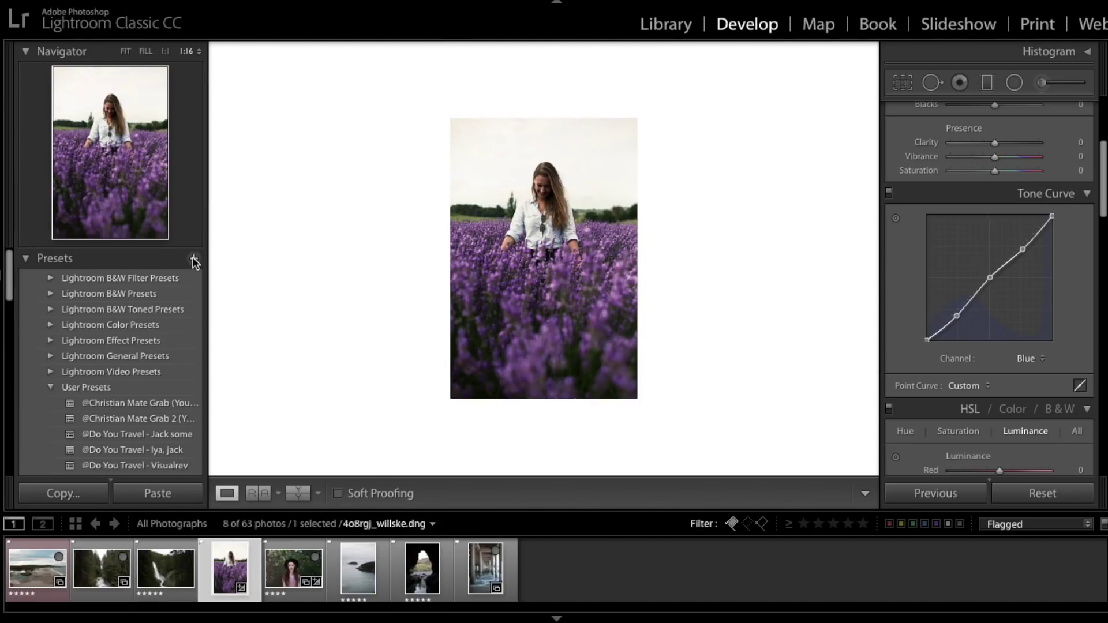
Save the current settings as a new develop preset named 'curves'.
left_click(194, 258)
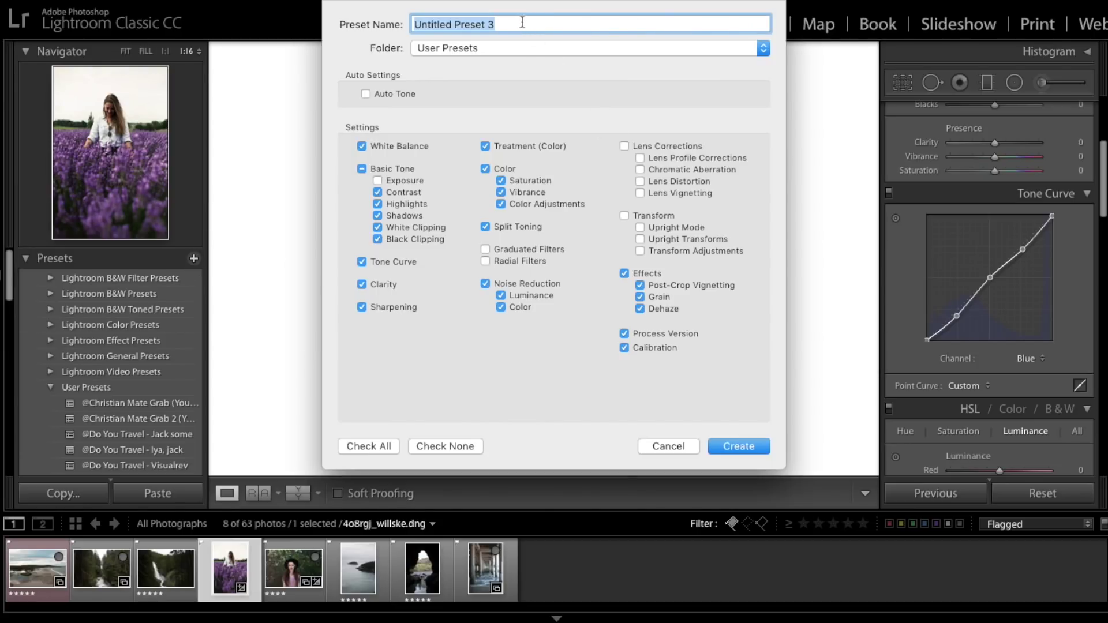
type("fh")
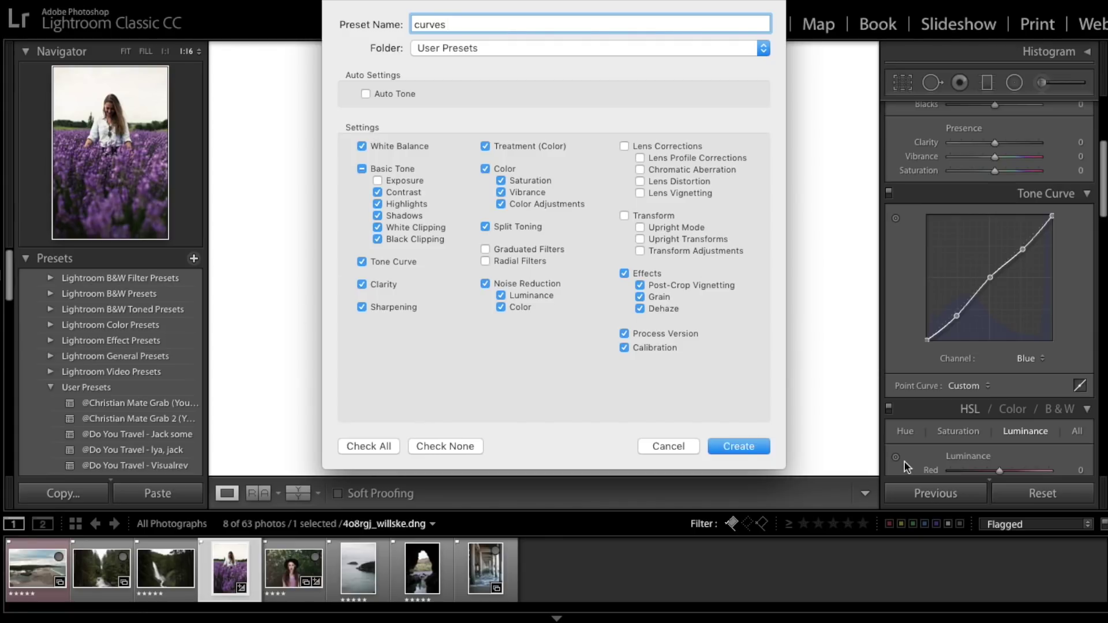
left_click(746, 447)
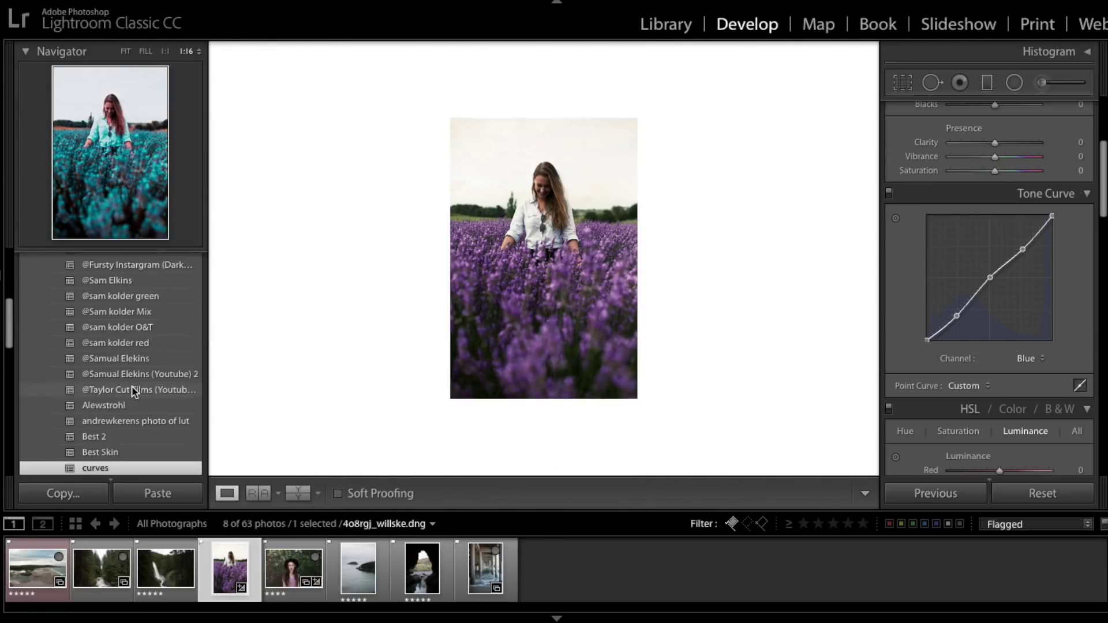
scroll(136, 403, "down", 2)
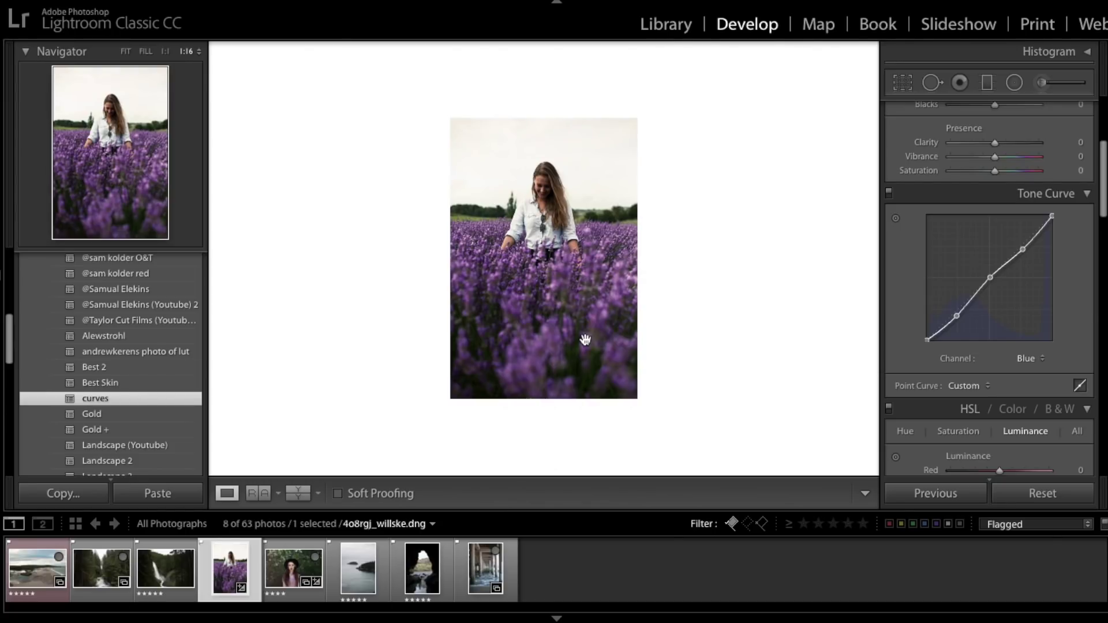
scroll(921, 267, "up", 5)
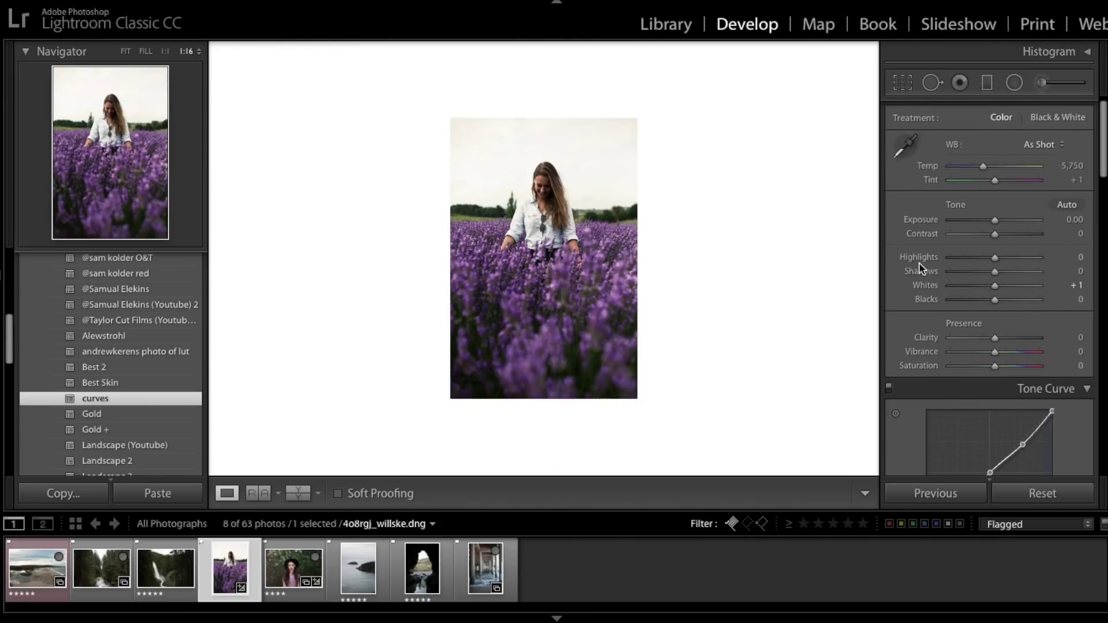
scroll(922, 267, "down", 4)
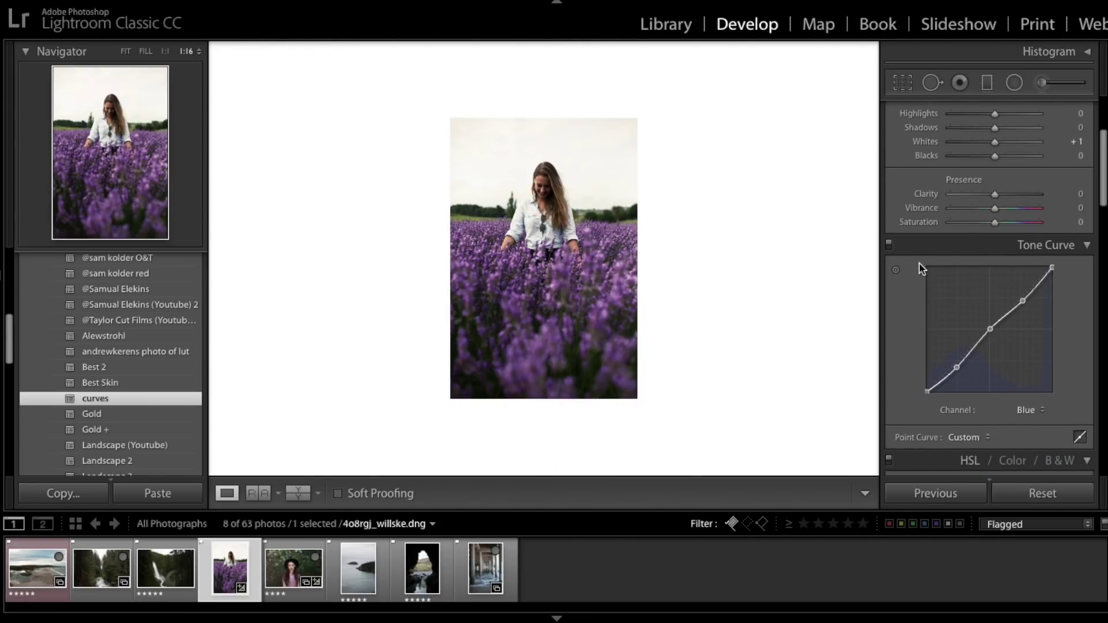
scroll(922, 267, "down", 1)
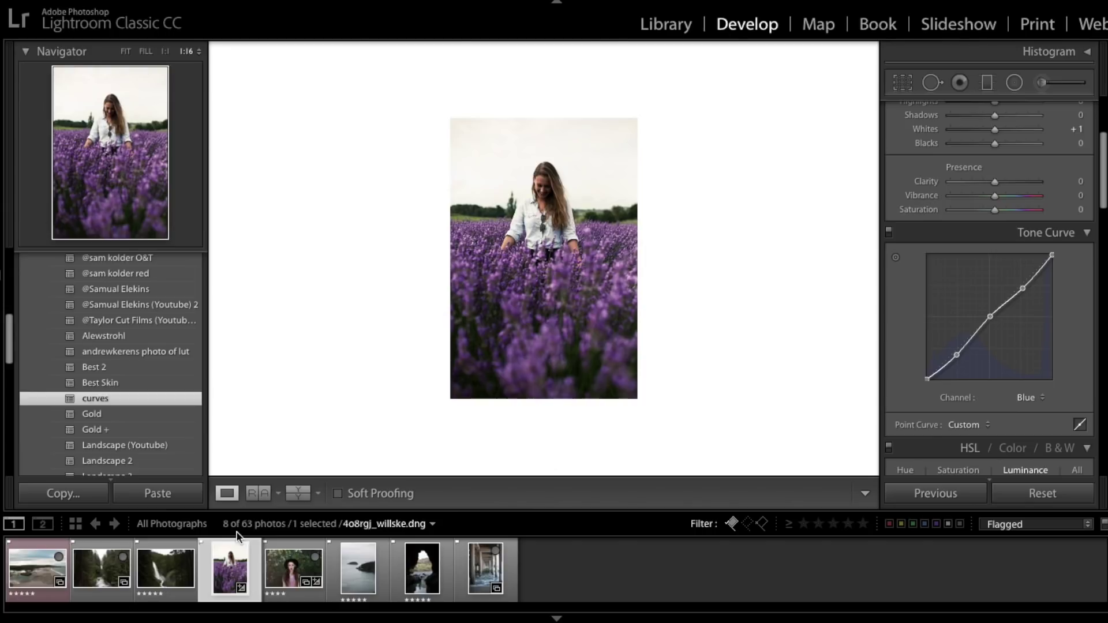
left_click(257, 493)
left_click_drag(107, 576, 421, 289)
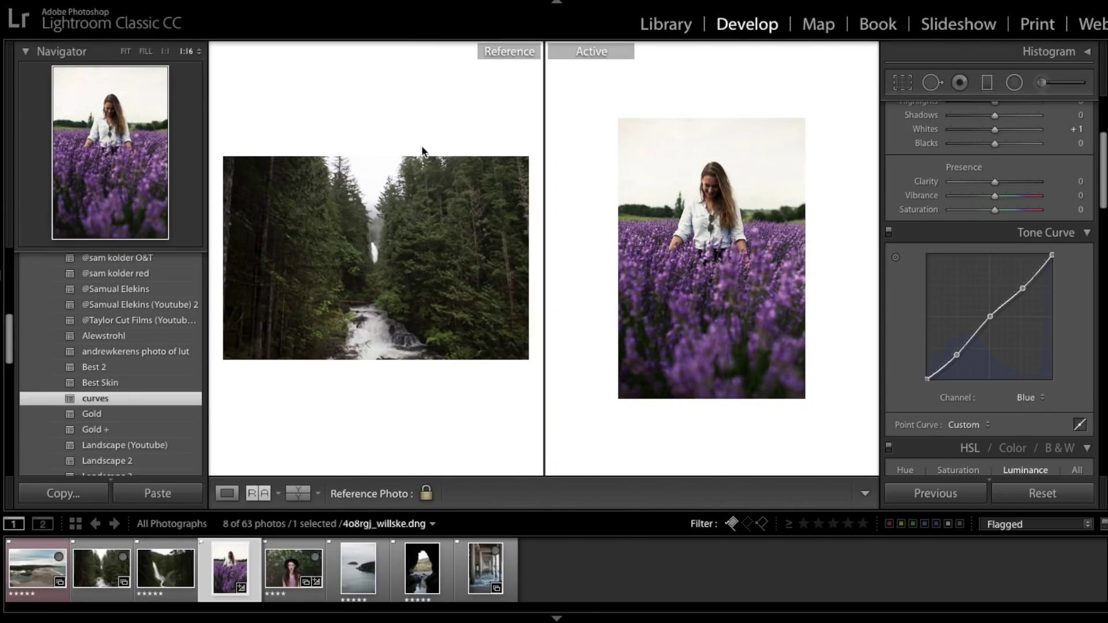
left_click(260, 494)
left_click(260, 493)
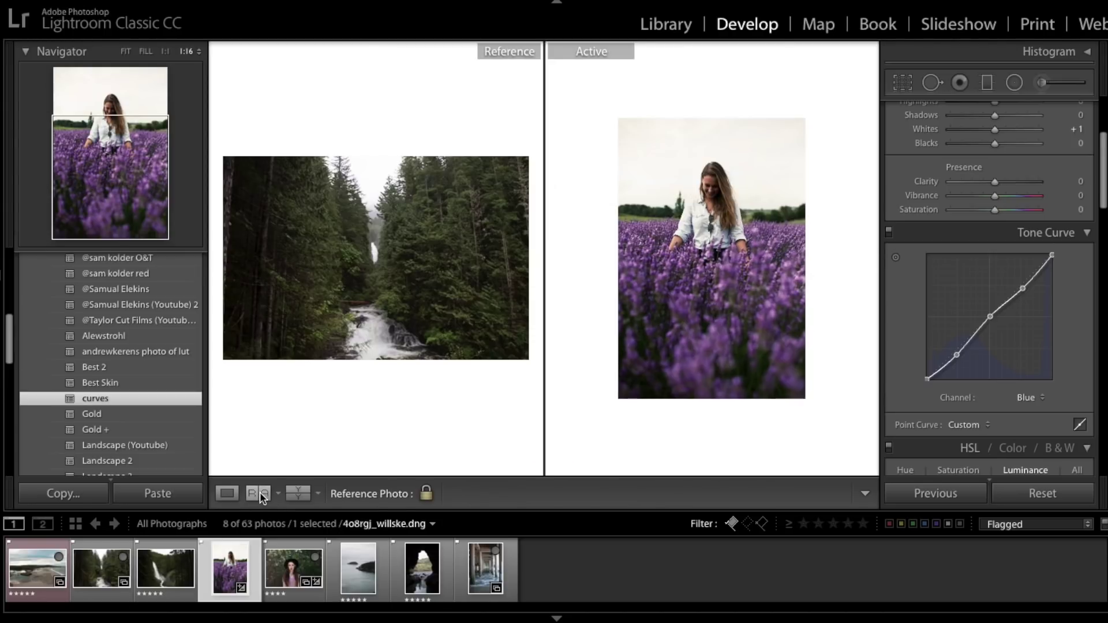
left_click(260, 492)
left_click(260, 492)
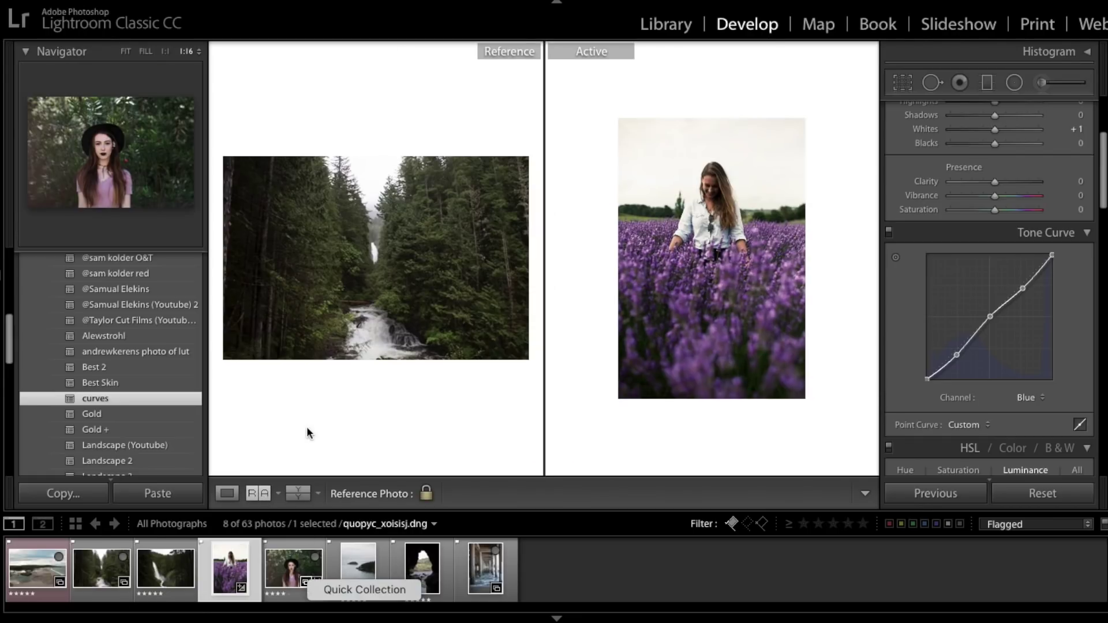
left_click_drag(294, 571, 353, 311)
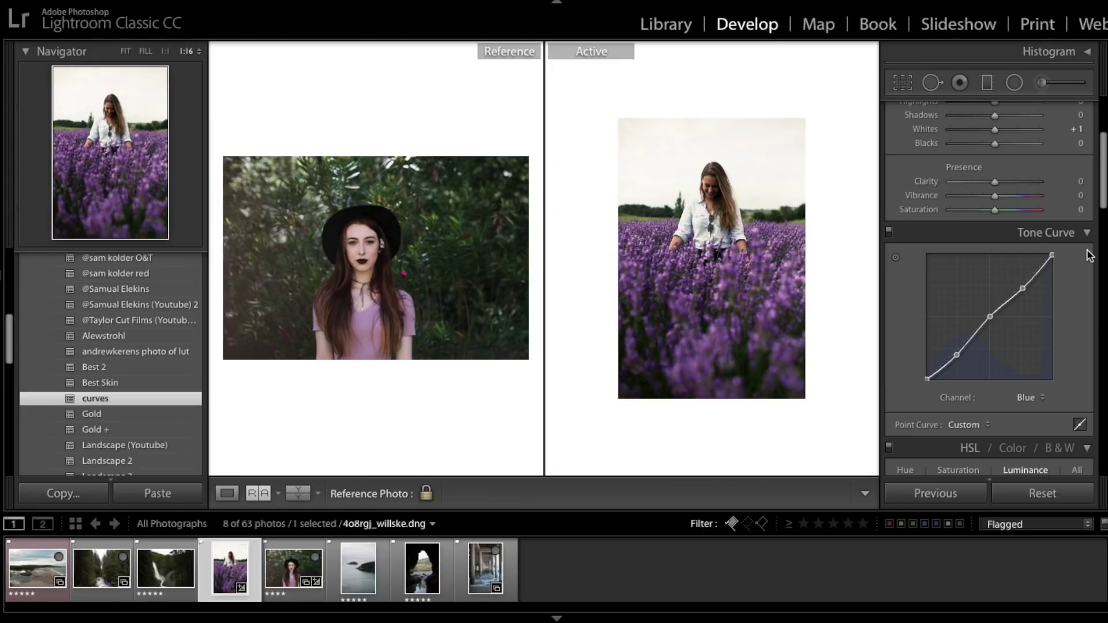
scroll(1089, 256, "down", 6)
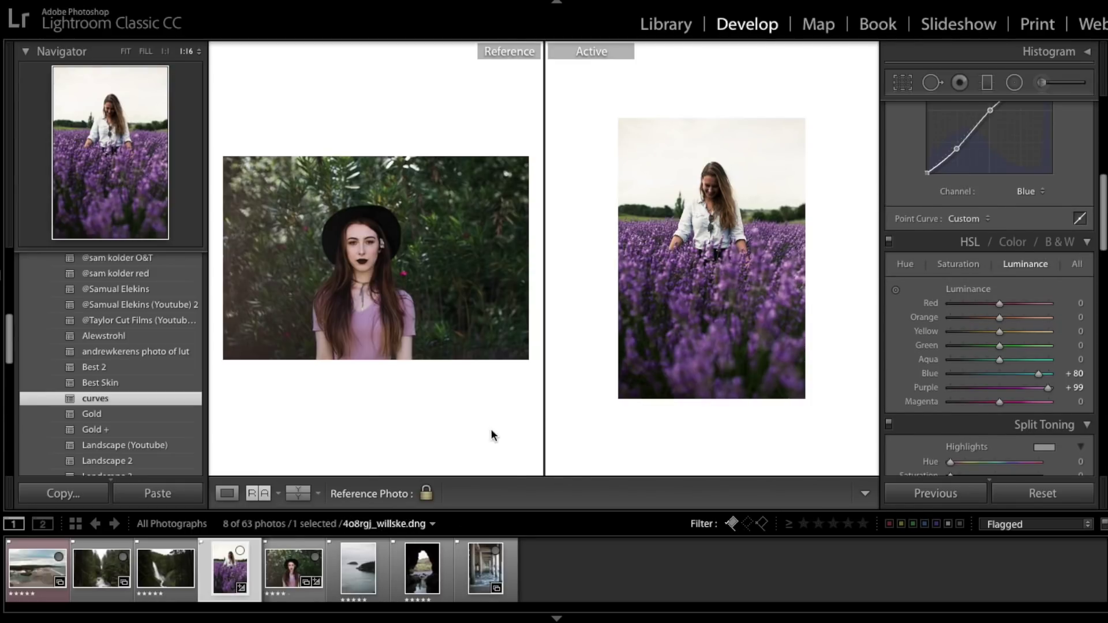
key("d")
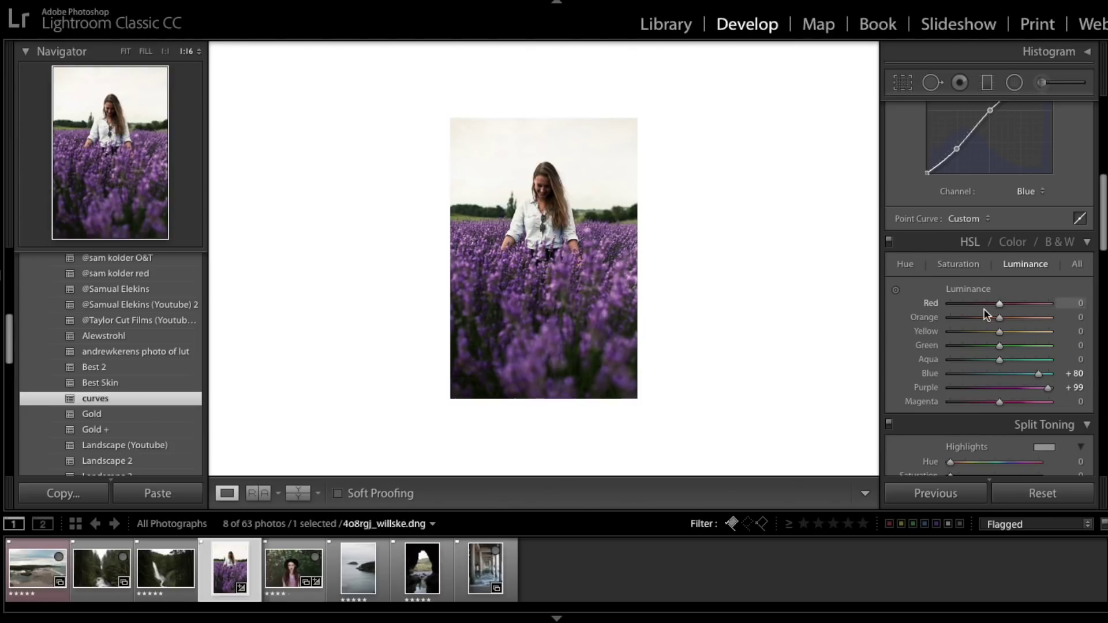
Raise Sharpening Amount to 100 with masking reset, and zoom in to inspect it.
scroll(986, 315, "down", 7)
scroll(986, 314, "down", 3)
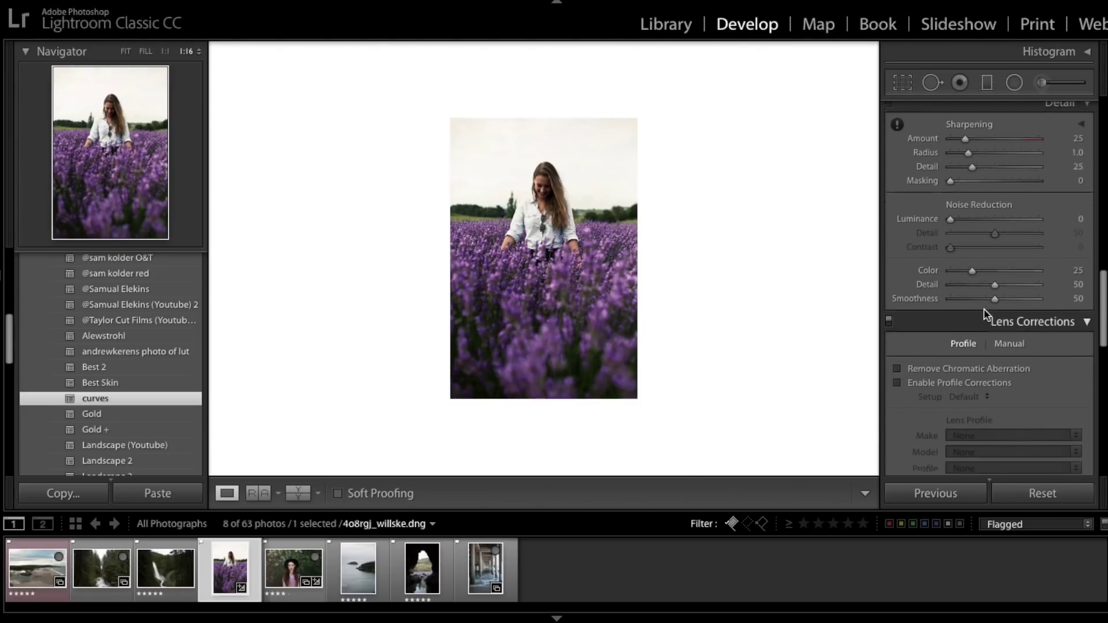
scroll(987, 314, "up", 3)
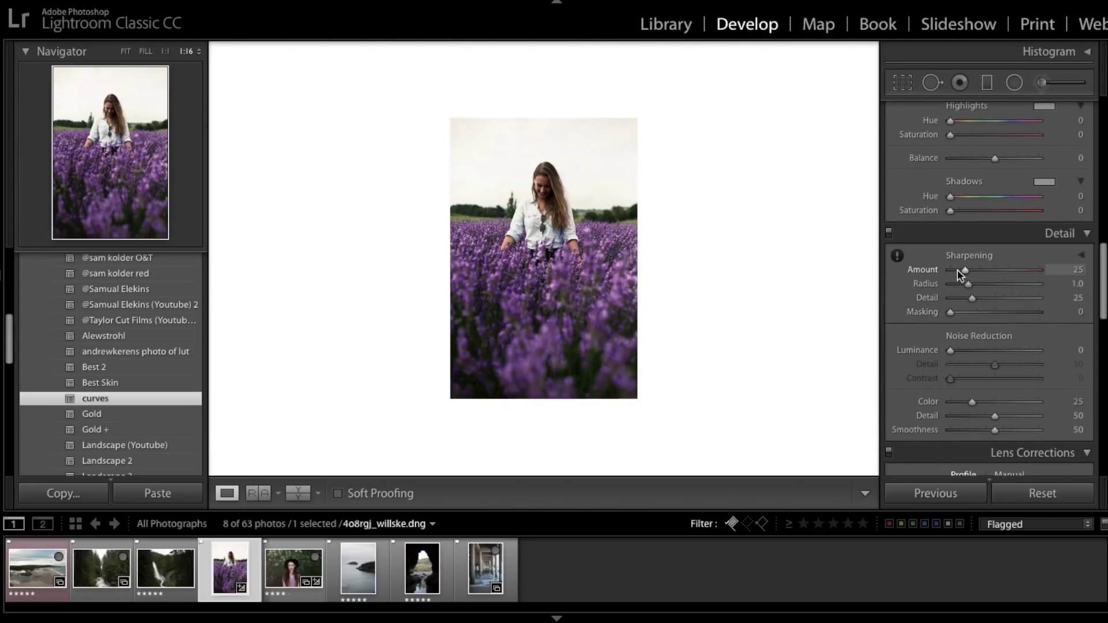
left_click_drag(962, 272, 978, 271)
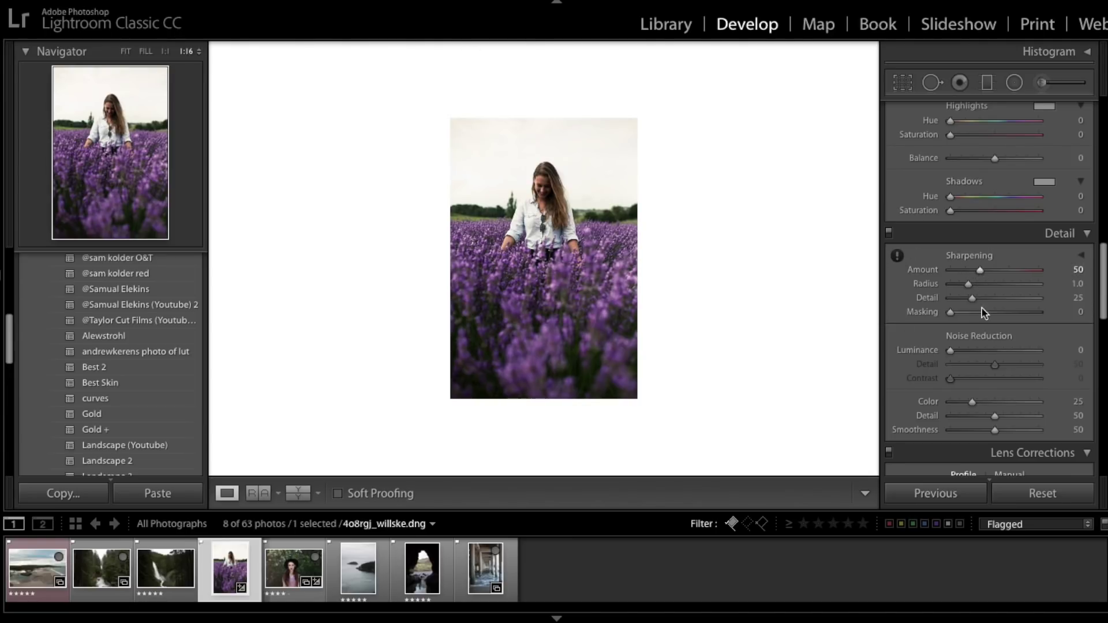
left_click_drag(950, 312, 895, 310)
left_click_drag(980, 270, 1013, 270)
left_click(493, 195)
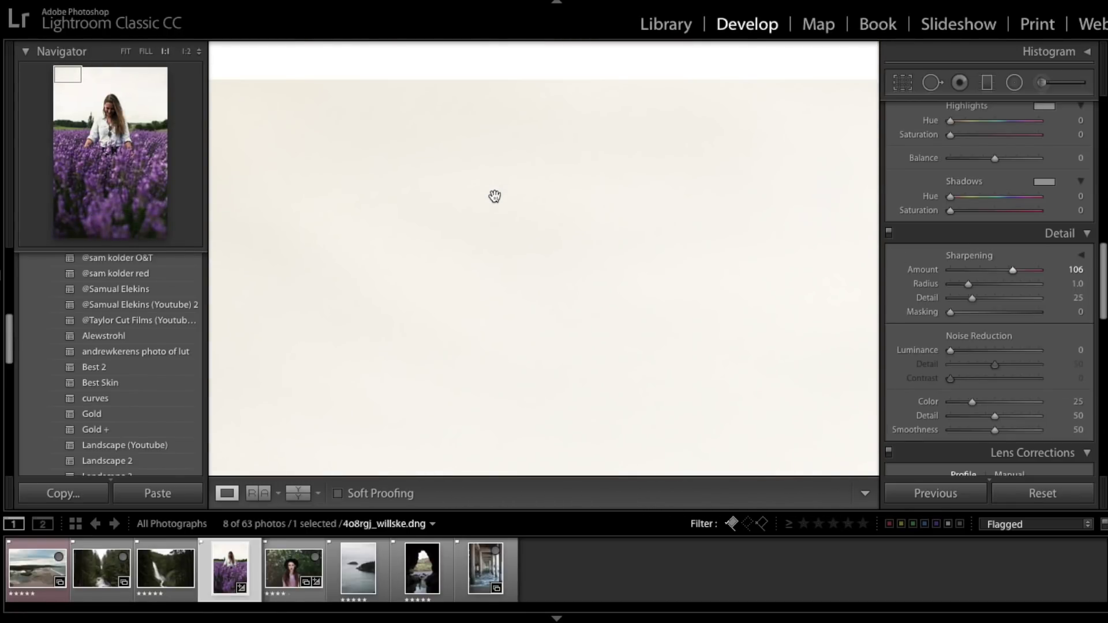
On the beach photo, push Sharpening Amount to 150 and check the sky at 2:1 before fitting.
left_click(37, 569)
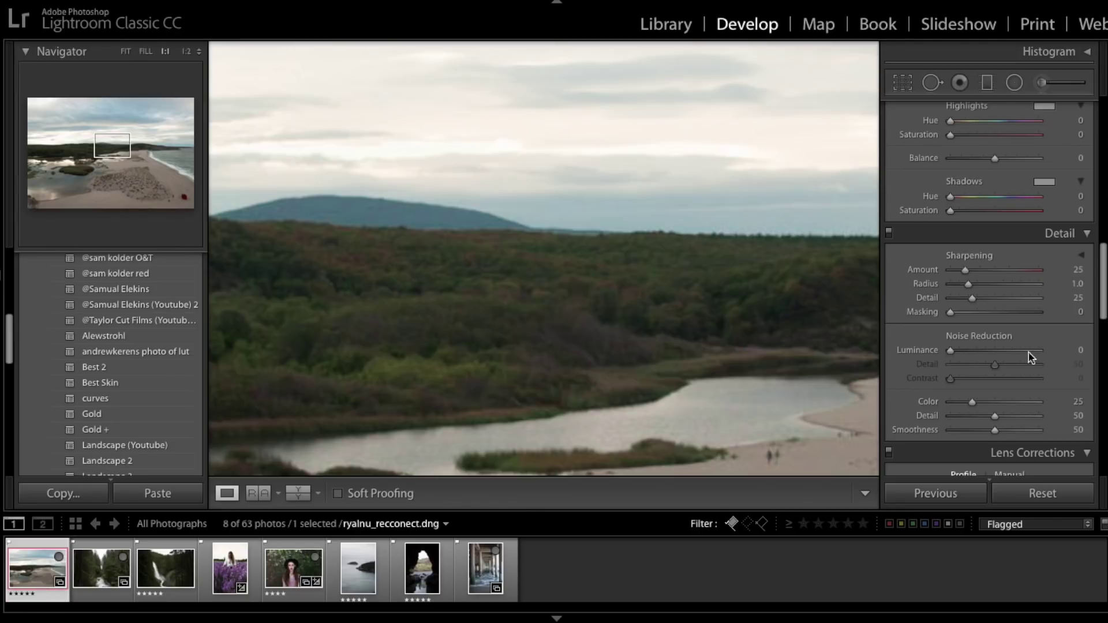
left_click_drag(984, 271, 1039, 269)
left_click_drag(812, 296, 650, 563)
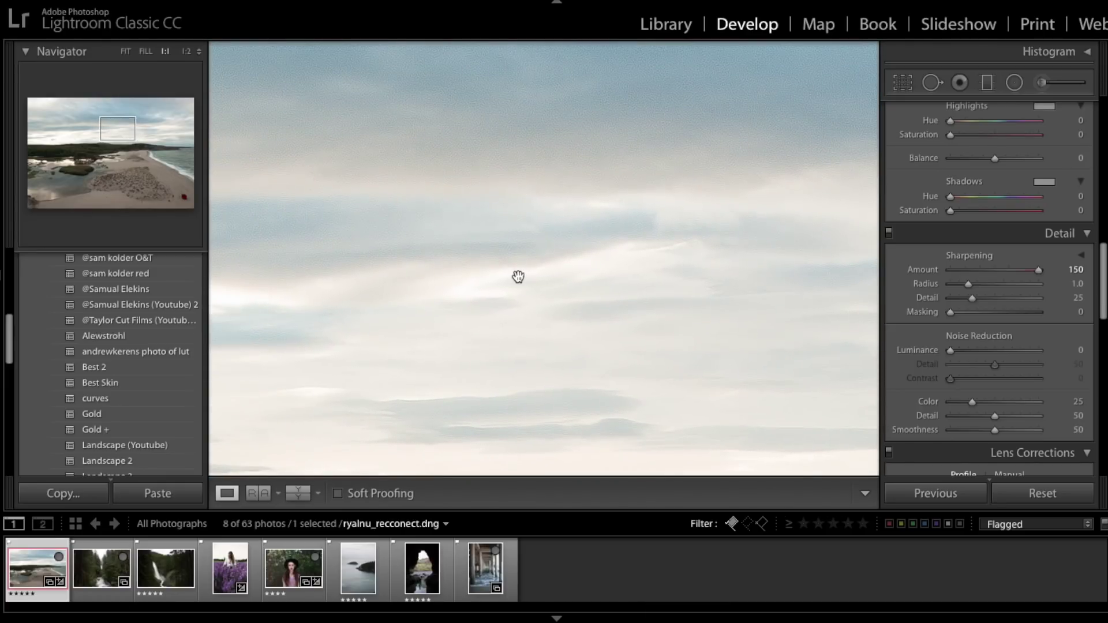
key("ctrl+equal")
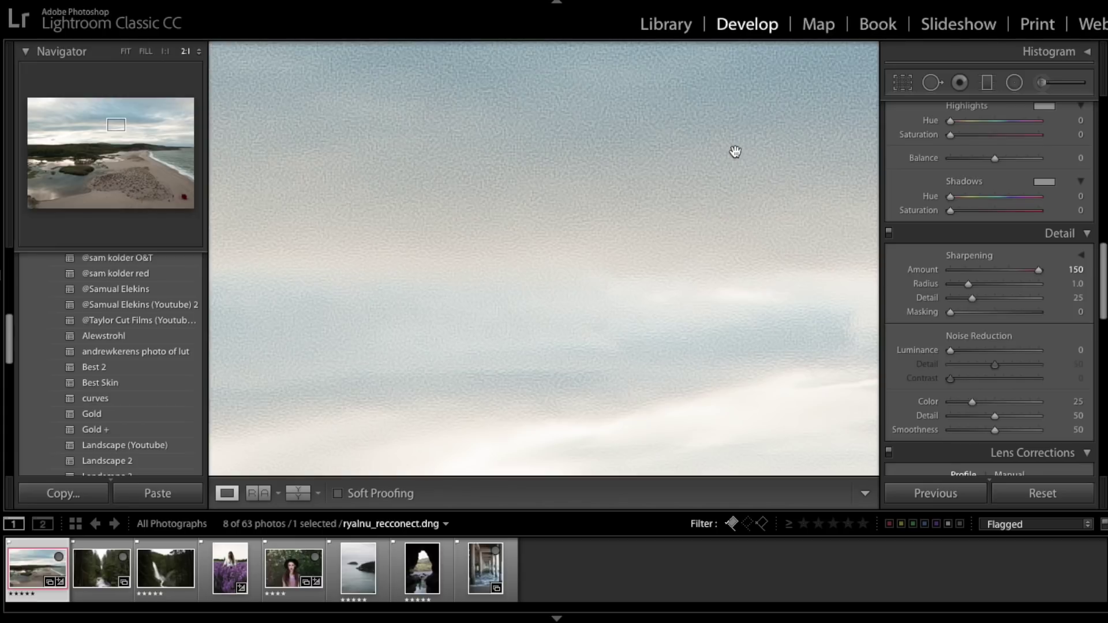
key("ctrl+minus")
key("ctrl+minus")
key("ctrl+minus")
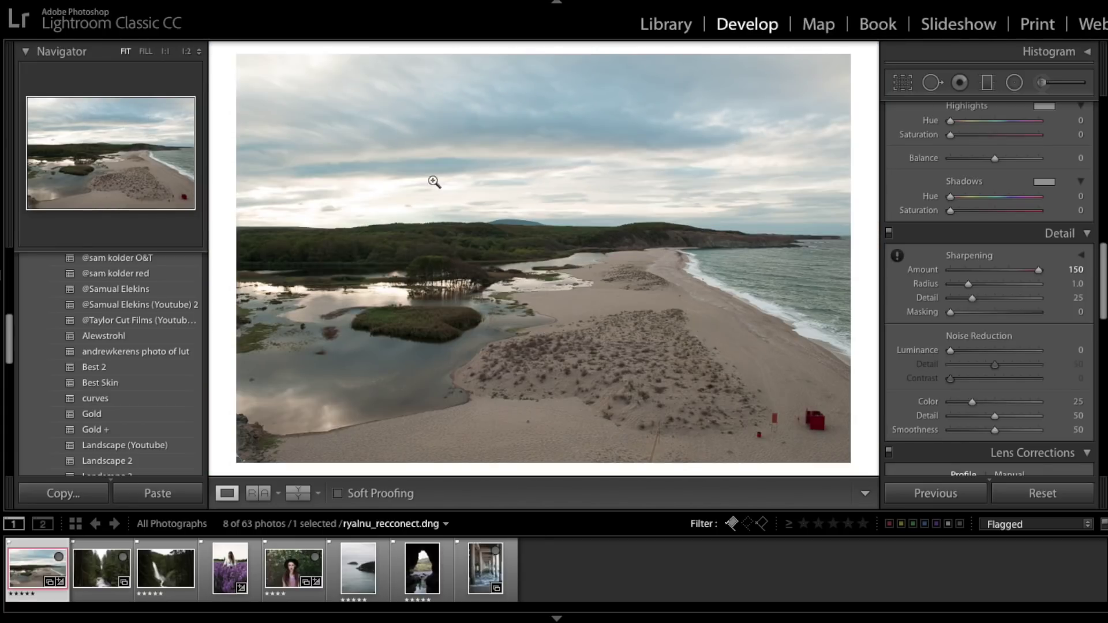
Preview the sharpening mask while sweeping Masking up to edges-only and back down.
left_click(548, 155)
key("ctrl+minus")
key("ctrl+minus")
key("ctrl+minus")
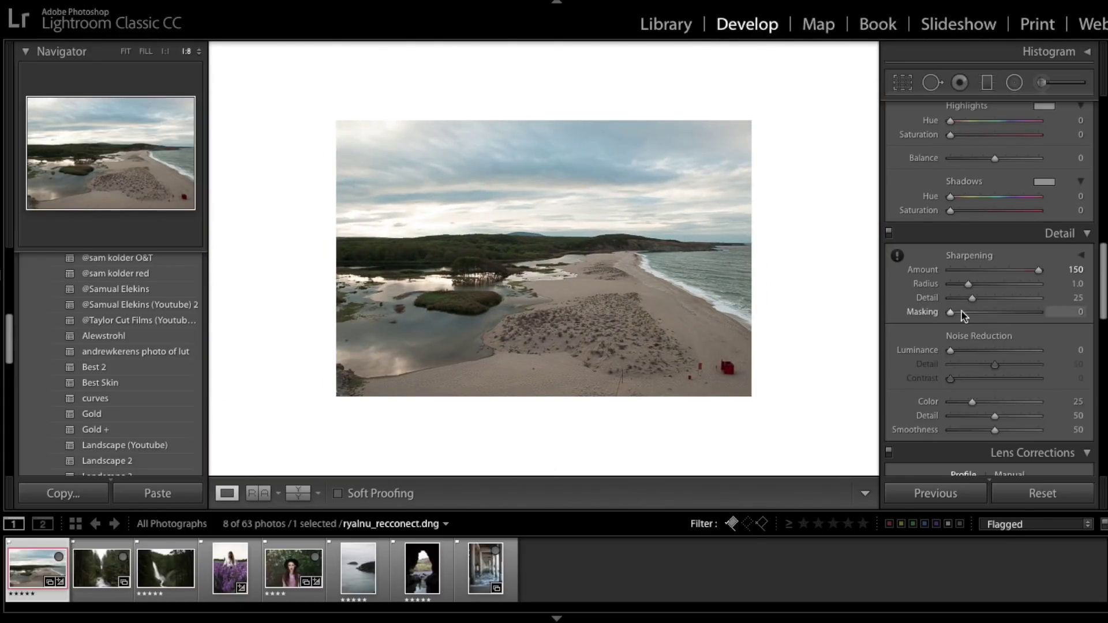
left_click_drag(953, 313, 961, 315)
left_click(974, 315, "alt")
left_click_drag(975, 313, 1042, 326)
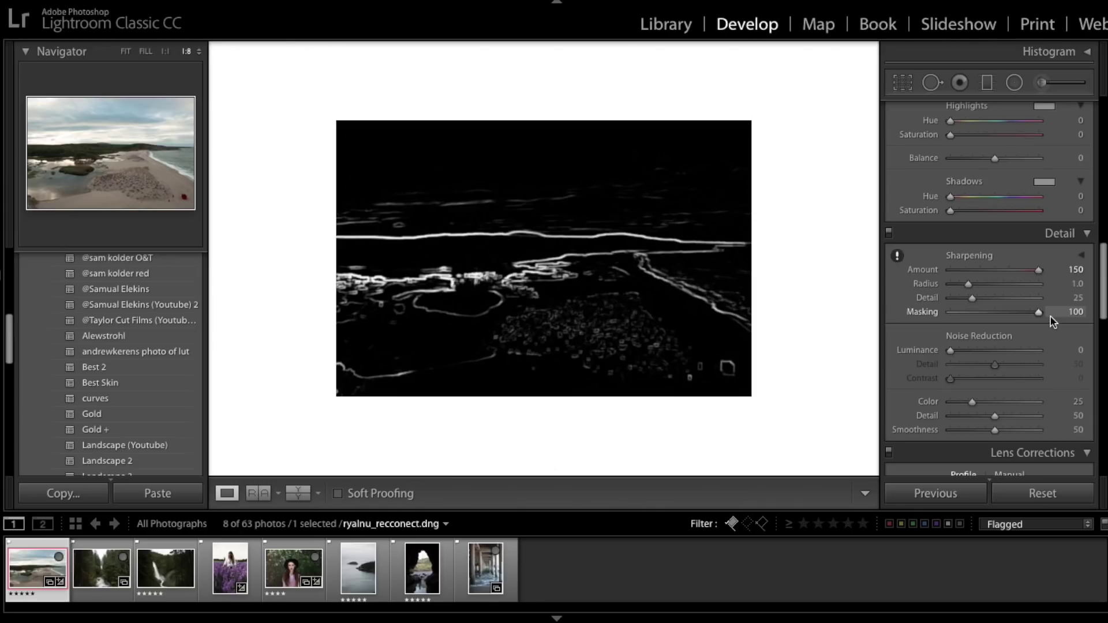
left_click_drag(1046, 326, 955, 325)
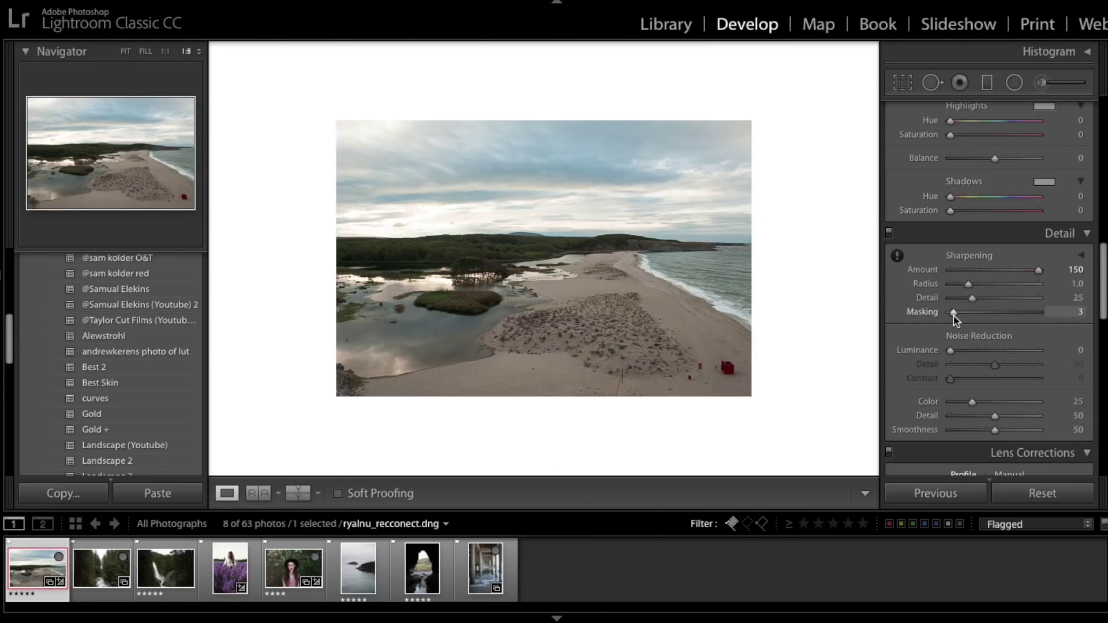
left_click_drag(954, 315, 1006, 316)
Set Sharpening Amount to 66 and Masking to 63, then zoom into the sky to check.
left_click_drag(1038, 270, 989, 271)
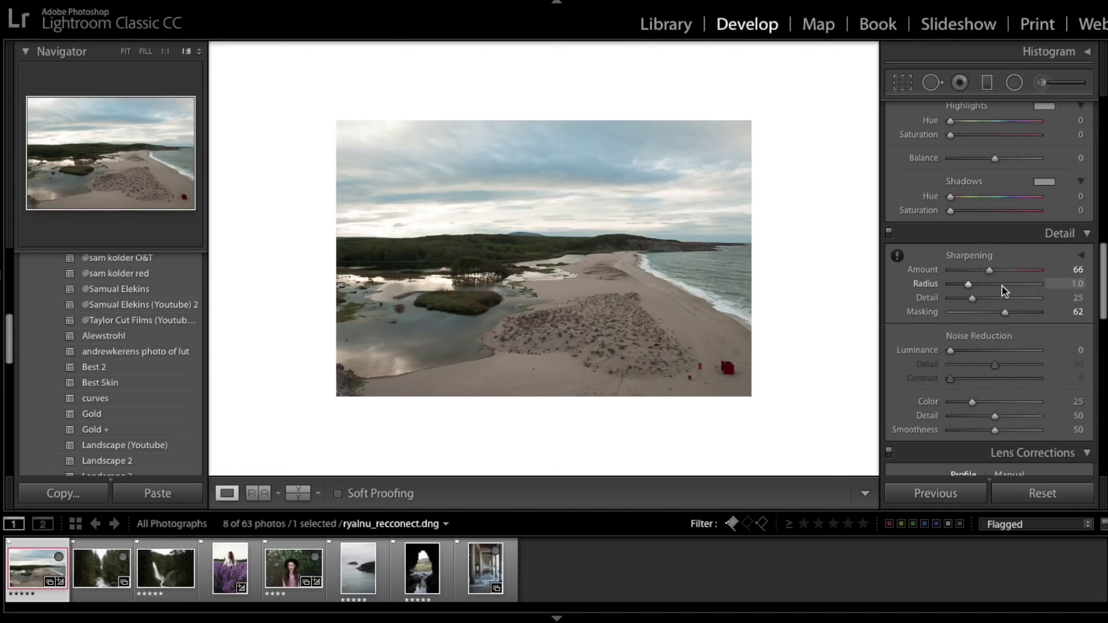
left_click_drag(1004, 315, 1007, 316)
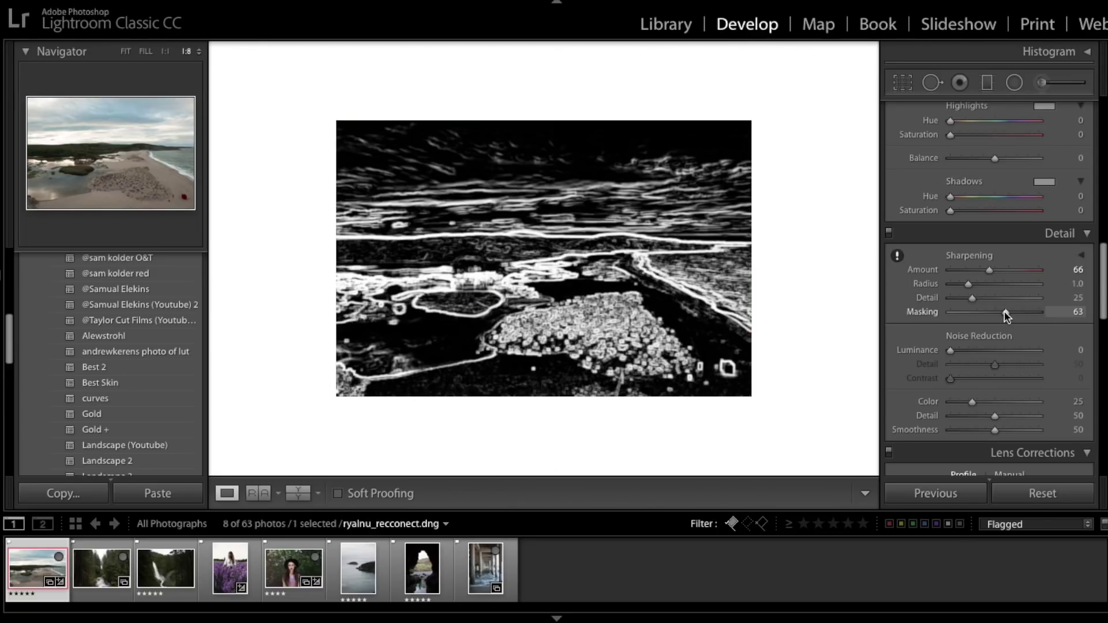
left_click_drag(1007, 316, 1007, 316)
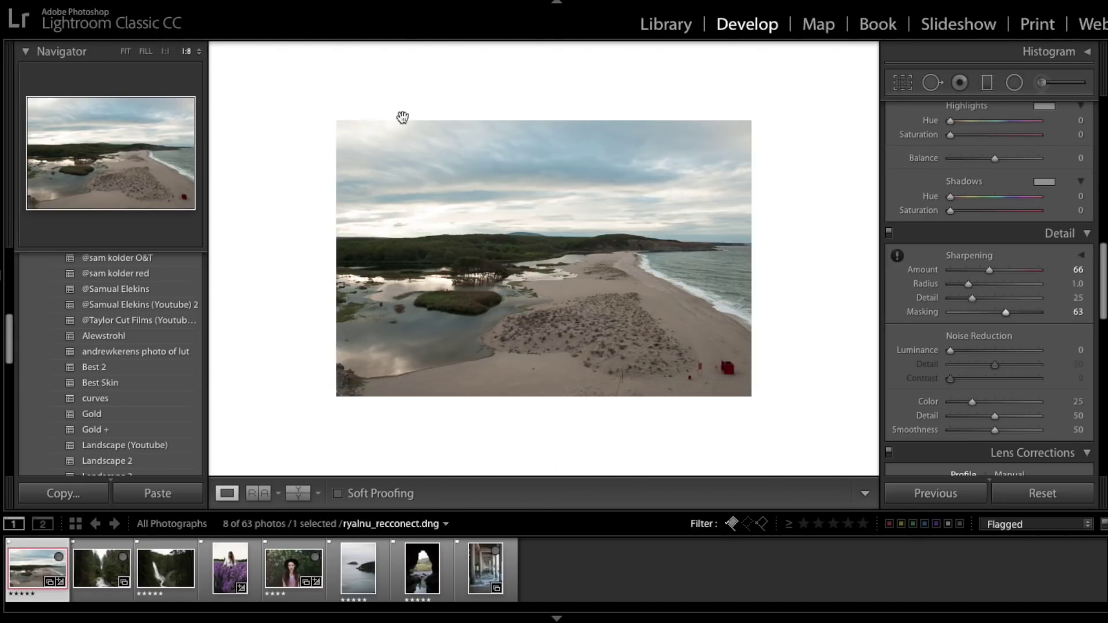
left_click(680, 143)
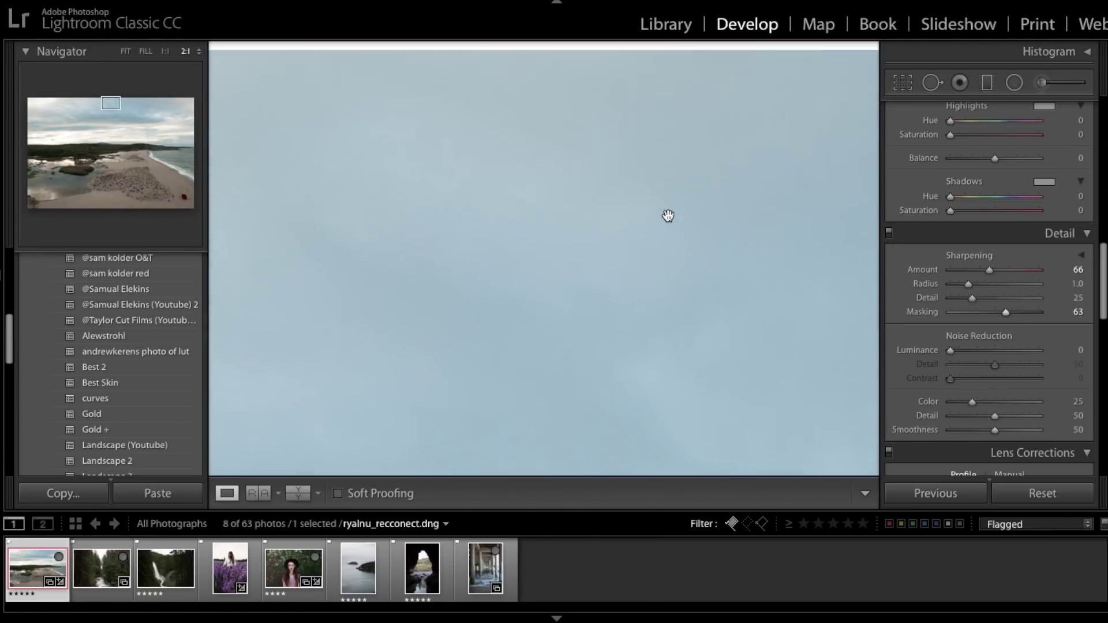
key("ctrl+minus")
key("ctrl+minus")
key("ctrl+minus")
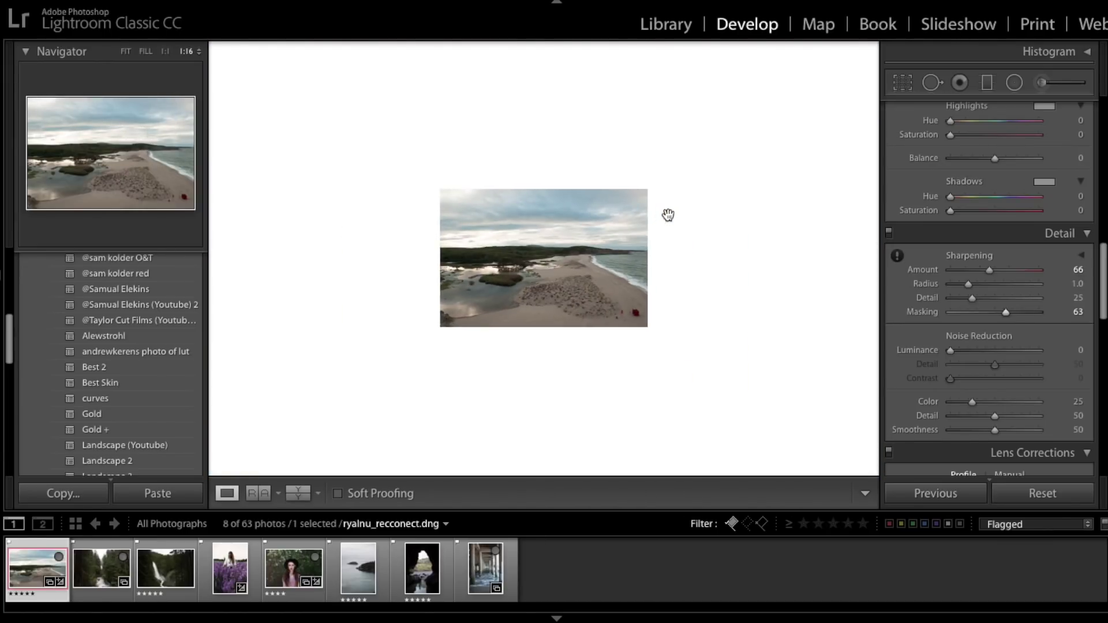
key("ctrl+equal")
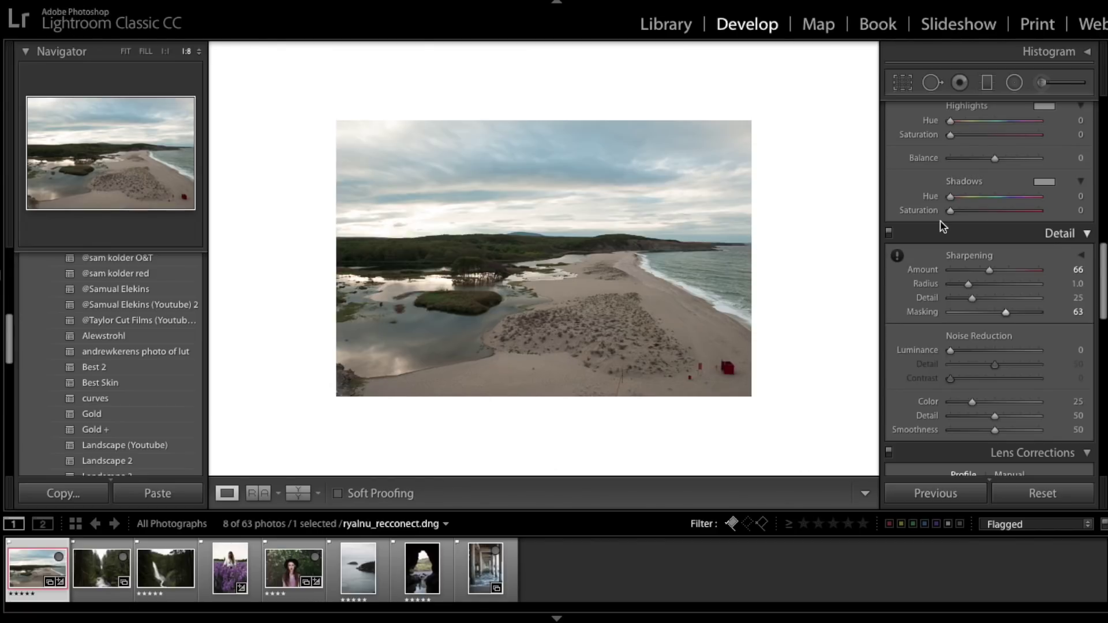
scroll(929, 222, "down", 1)
In Camera Calibration, set Blue Primary Hue to -24 and Saturation to -26.
scroll(929, 222, "down", 10)
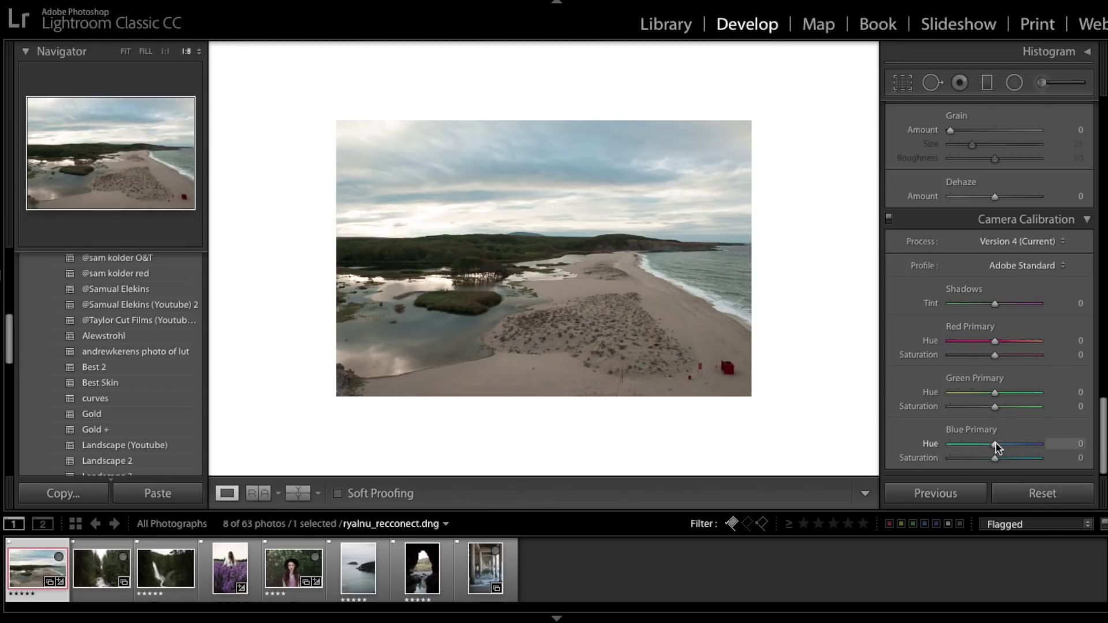
left_click_drag(989, 442, 931, 428)
left_click_drag(994, 458, 985, 460)
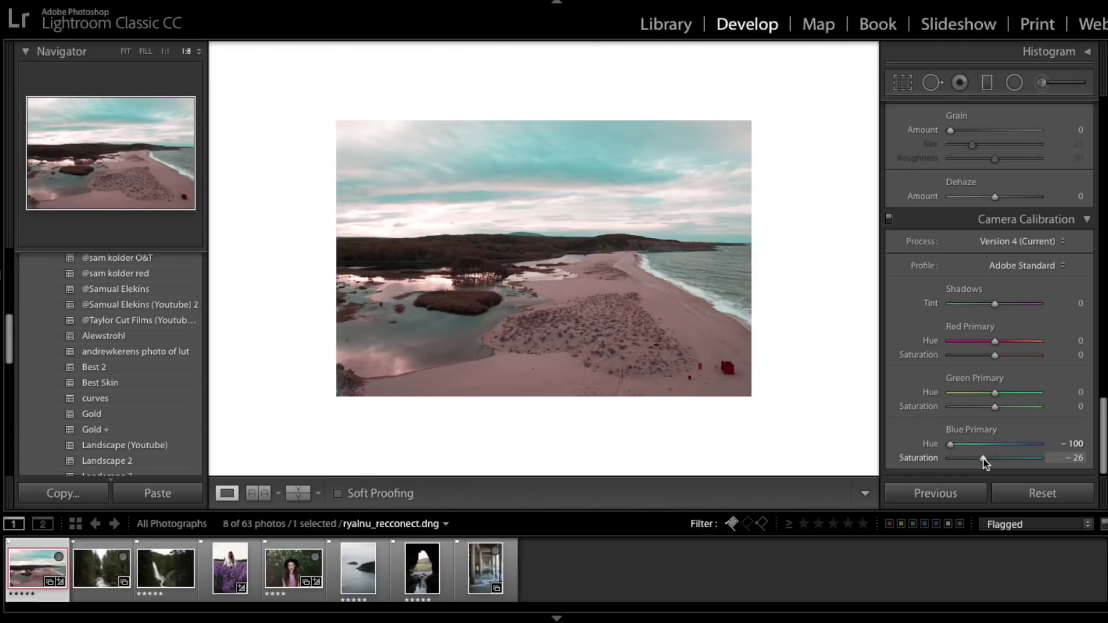
mouse_move(956, 444)
left_mouse_down()
mouse_move(974, 446)
mouse_move(962, 447)
left_mouse_up()
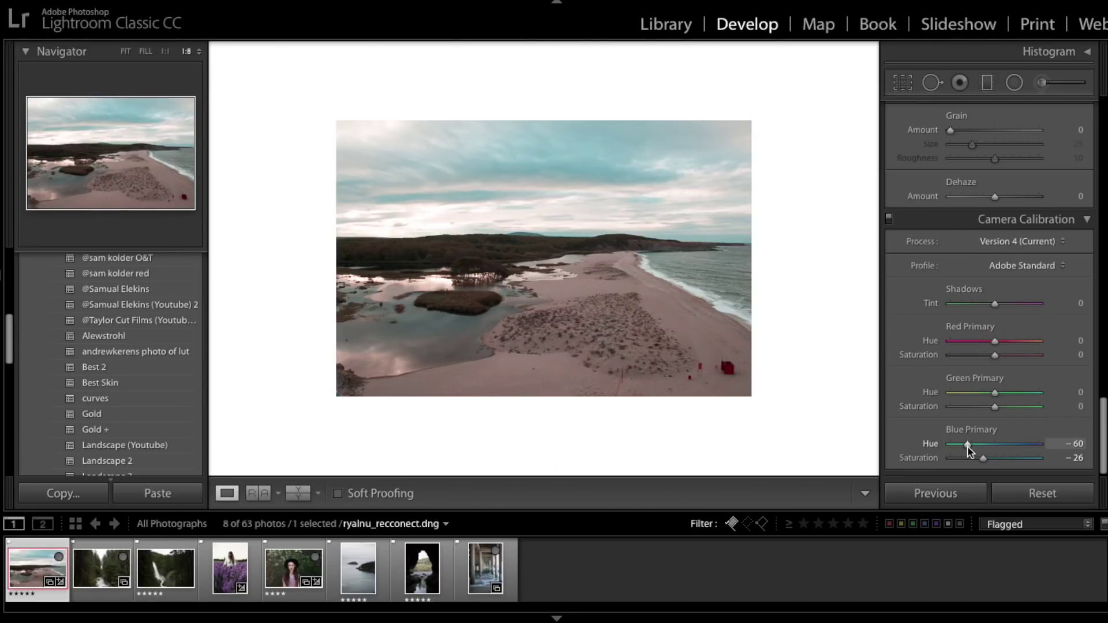
mouse_move(969, 450)
left_mouse_down()
mouse_move(1011, 445)
mouse_move(983, 445)
left_mouse_up()
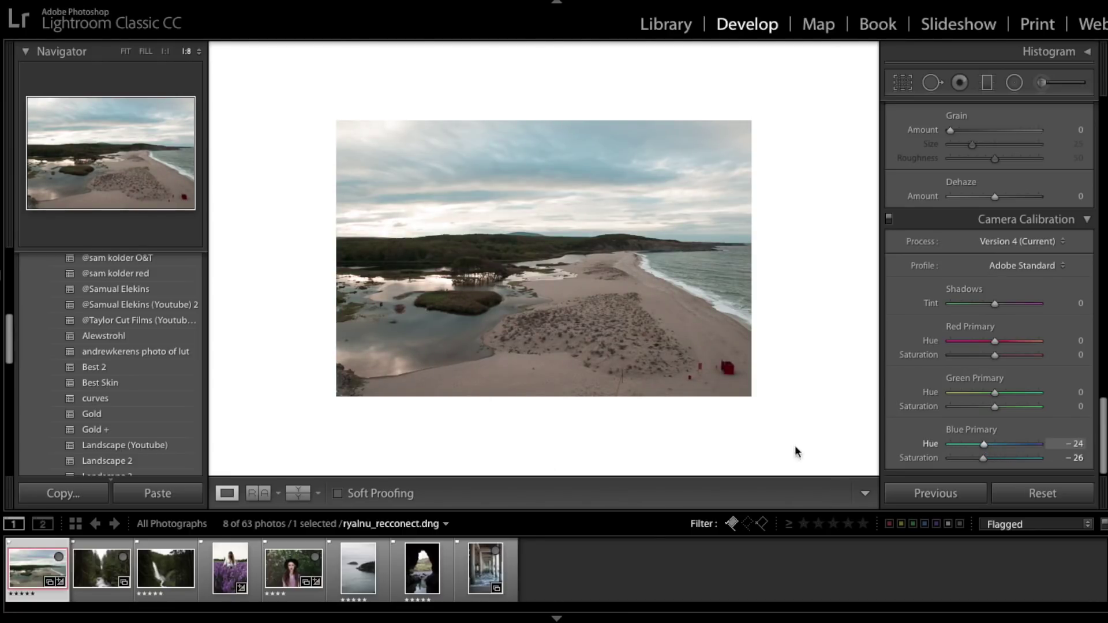
left_click(368, 565)
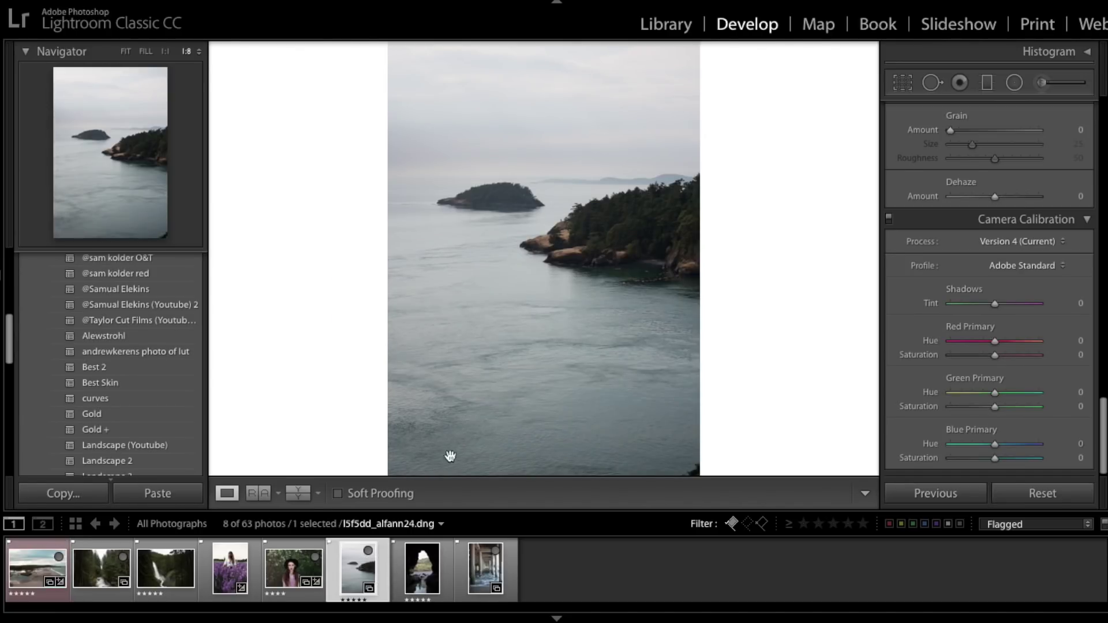
Check the island photo's default Basic settings before starting a radial filter.
scroll(976, 220, "up", 8)
scroll(975, 220, "up", 8)
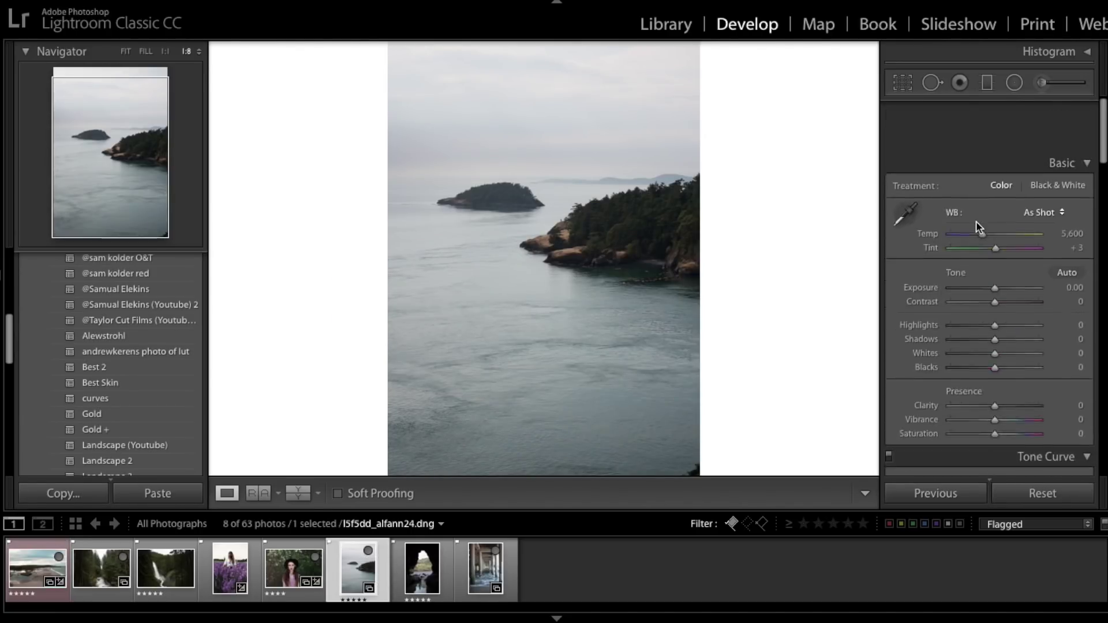
scroll(975, 220, "down", 15)
scroll(976, 221, "down", 4)
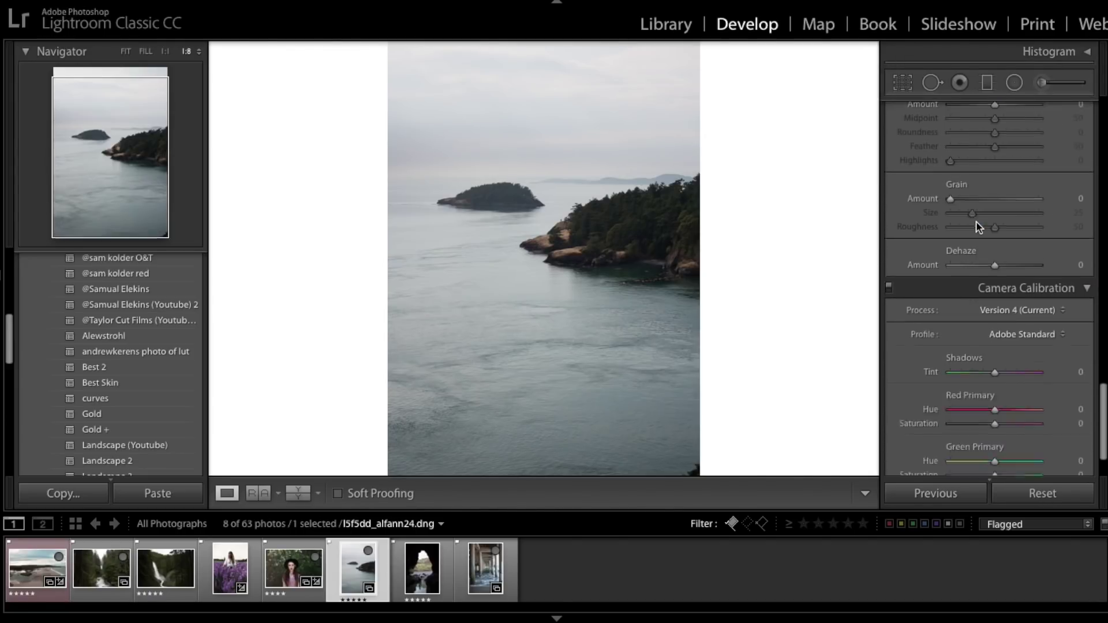
scroll(975, 221, "up", 15)
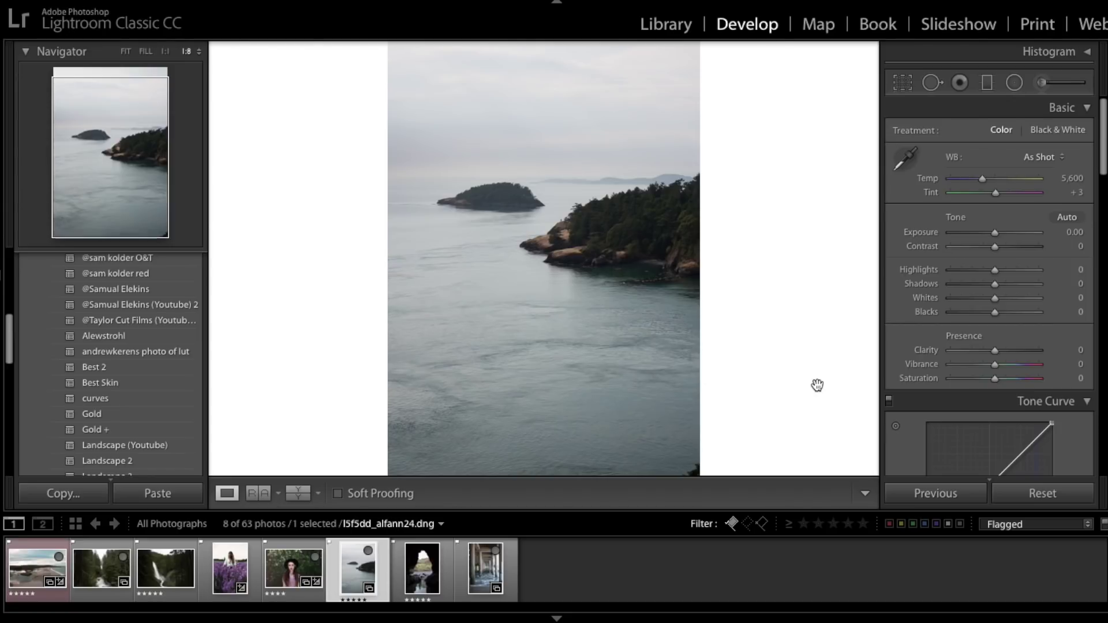
left_click(1014, 82)
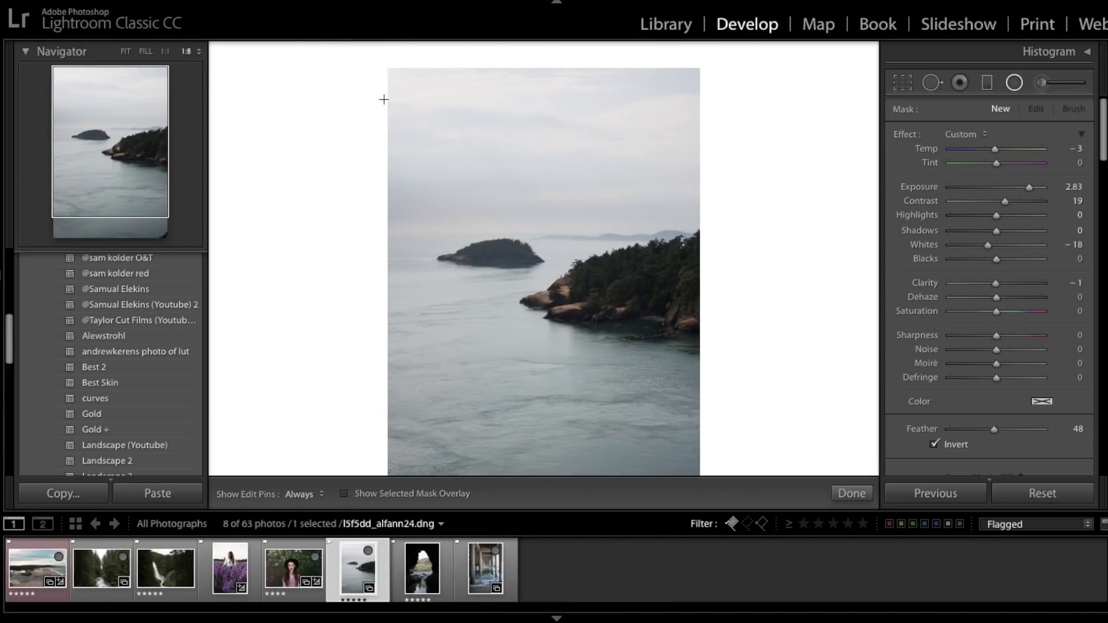
Draw a radial filter over the sky and neutralise its Contrast, Whites and Temp.
left_click_drag(384, 99, 438, 181)
left_click(996, 187)
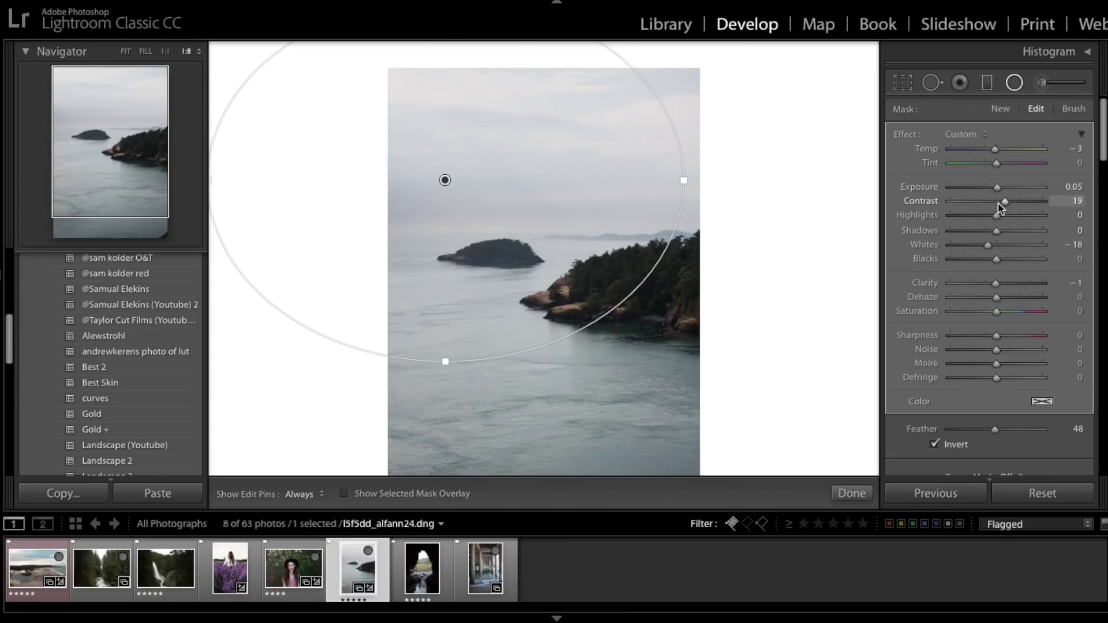
left_click(998, 202)
left_click(996, 245)
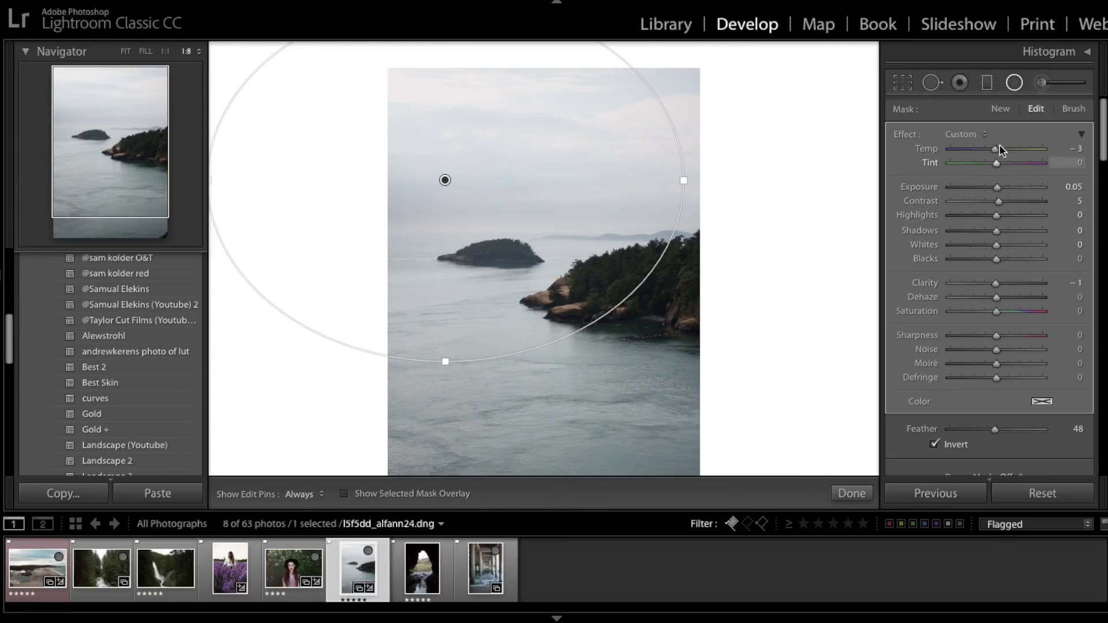
left_click(1076, 148)
type("0")
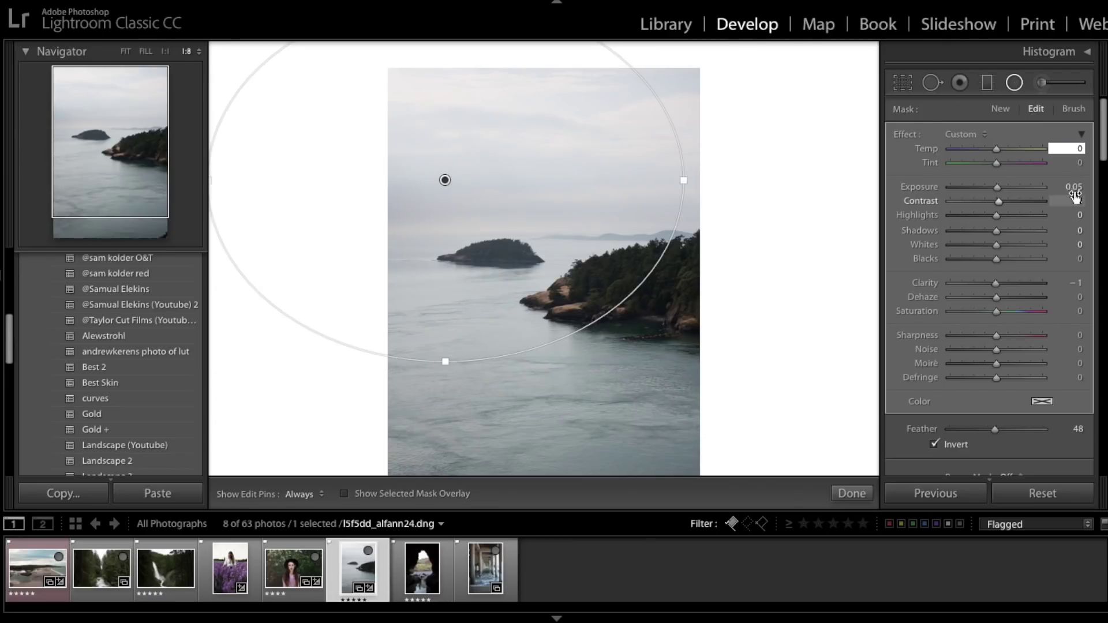
Set the filter's Exposure, Contrast and Clarity to 0.
left_click(1073, 188)
type("0")
key("Return")
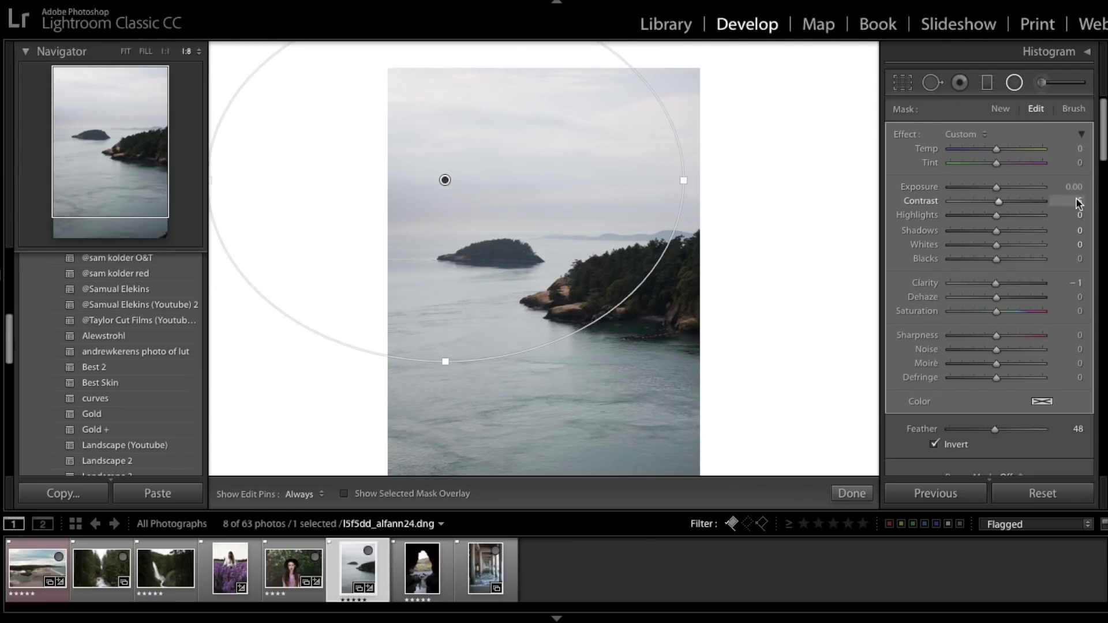
left_click(1076, 201)
type("0")
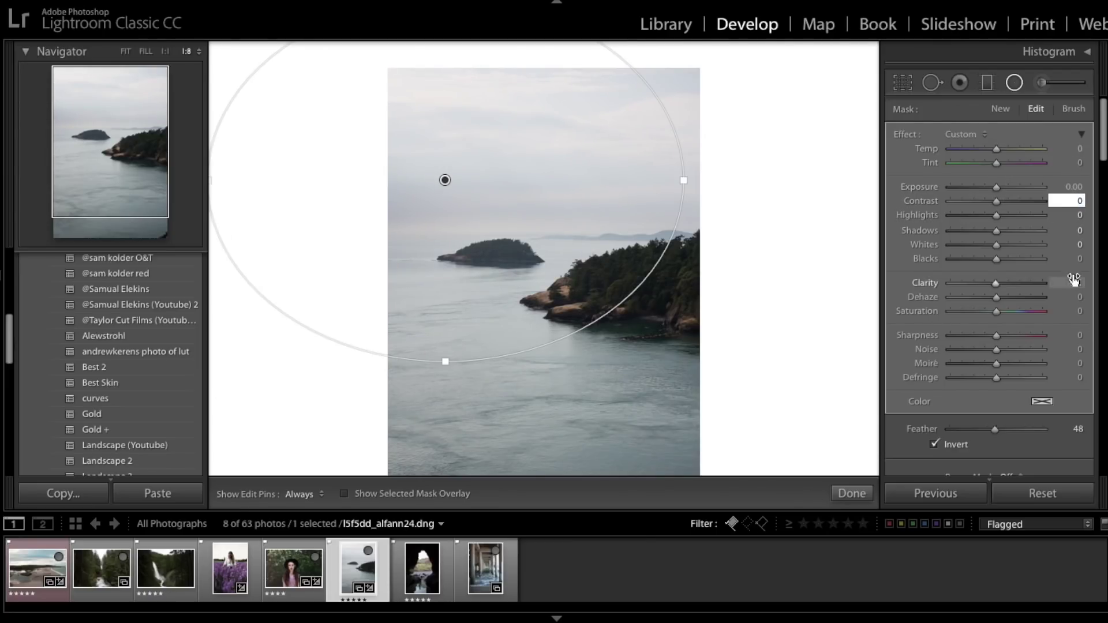
left_click(1073, 282)
type("0")
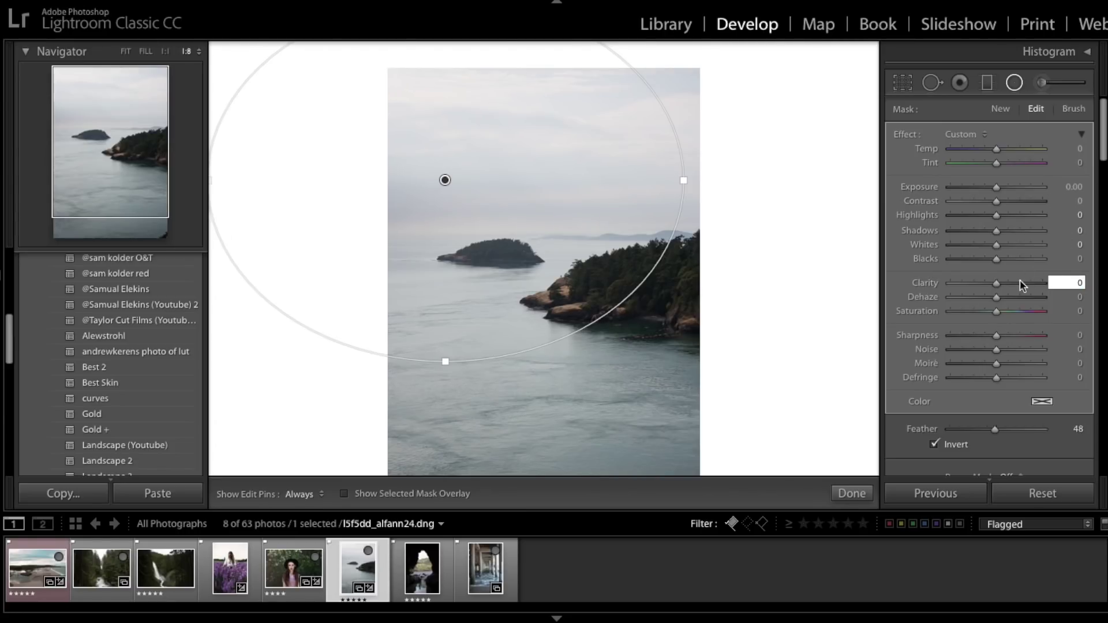
key("Return")
Give the filter Dehaze -10 and Exposure 0.32, reshape it, and commit it.
left_click_drag(996, 297, 991, 297)
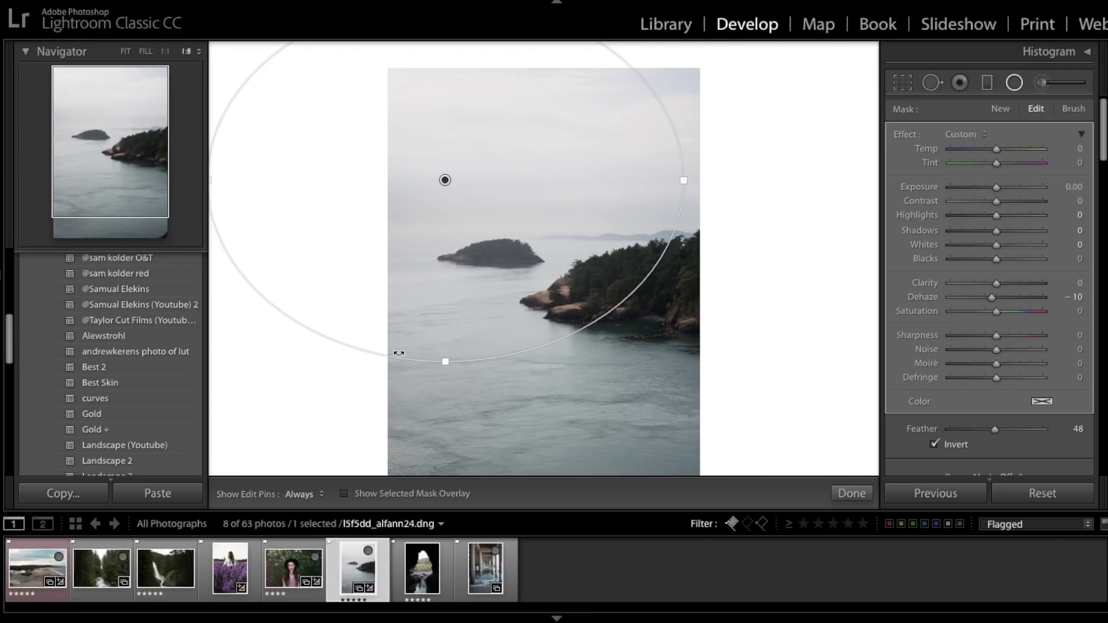
left_click_drag(445, 361, 436, 410)
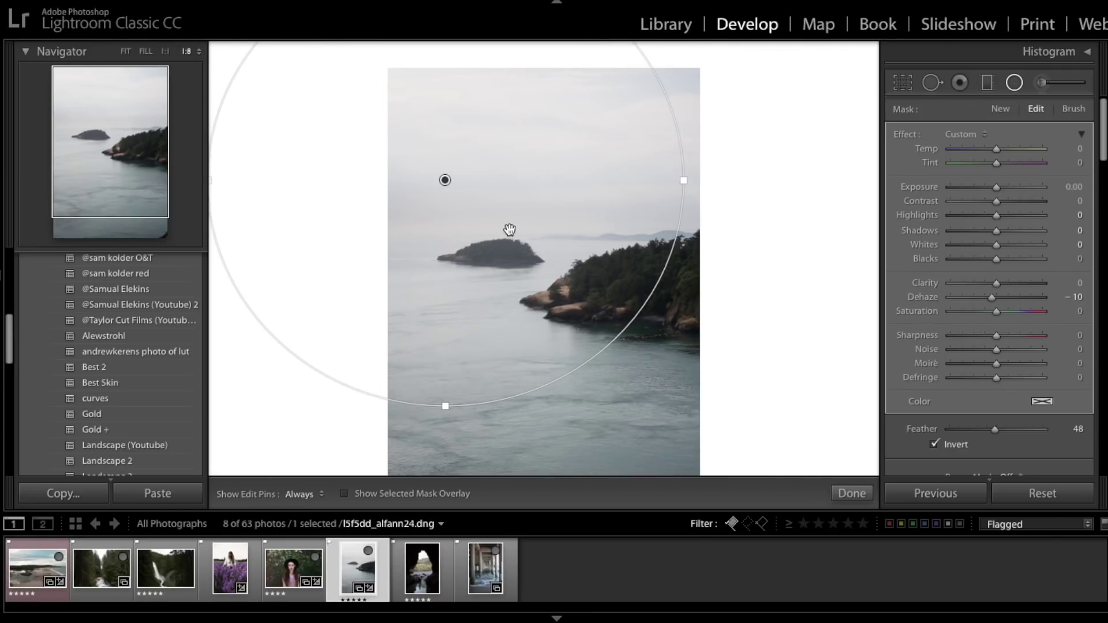
left_click_drag(444, 178, 438, 187)
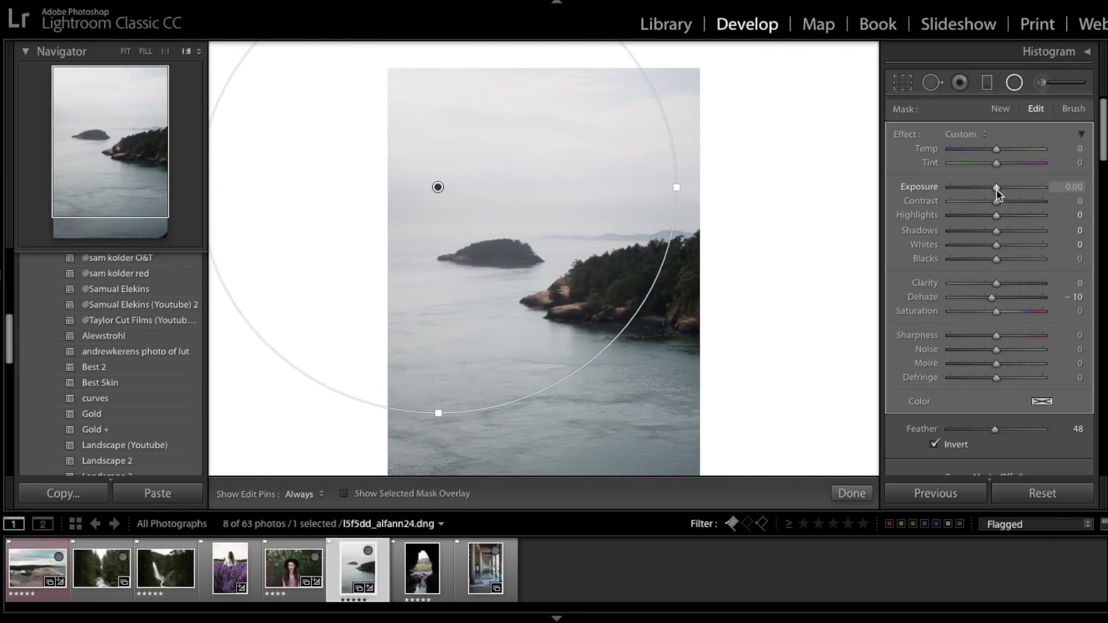
left_click_drag(996, 188, 1000, 187)
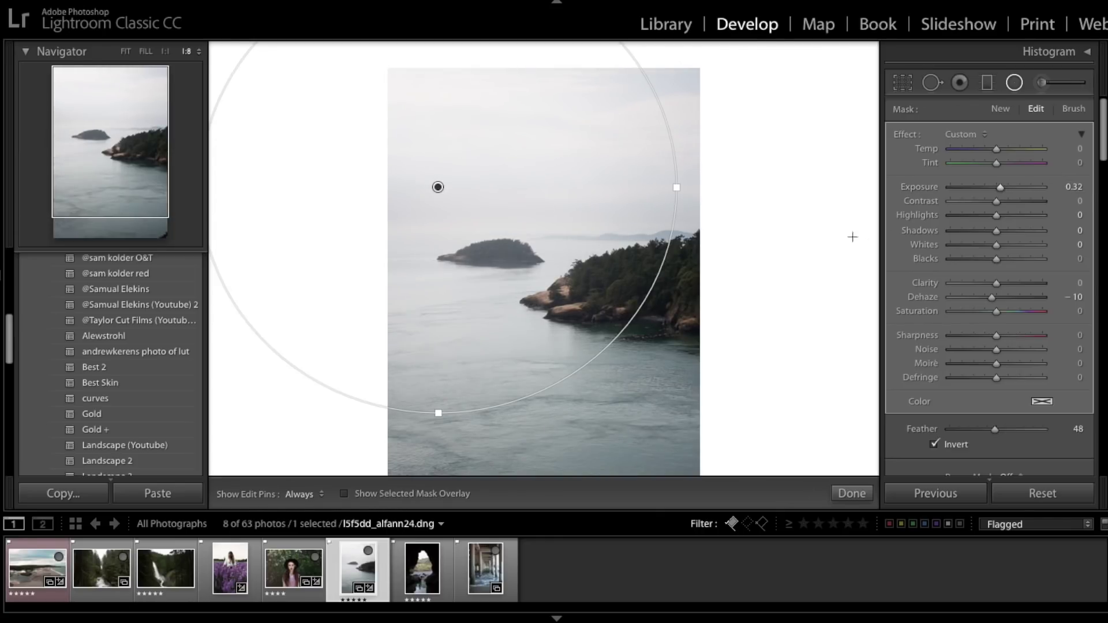
left_click(851, 493)
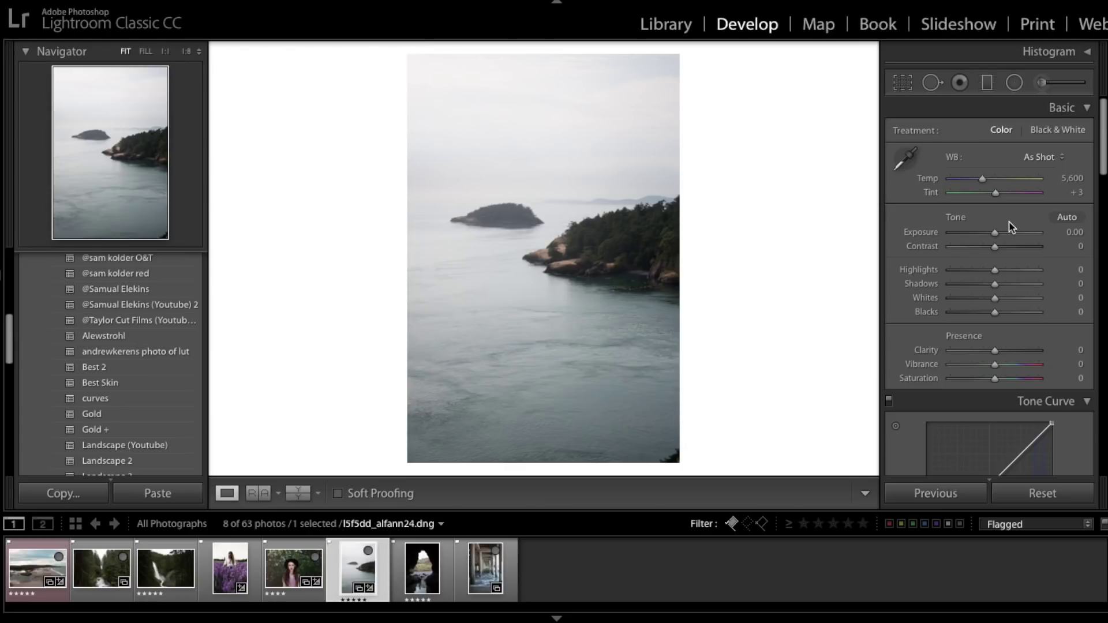
scroll(1011, 225, "down", 5)
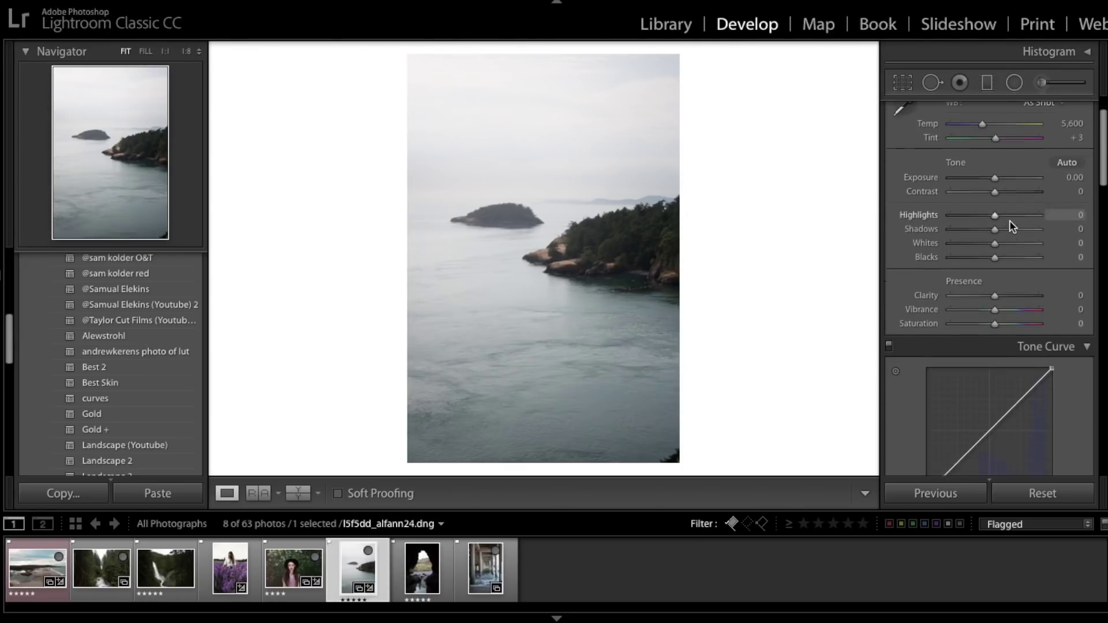
scroll(1010, 221, "down", 12)
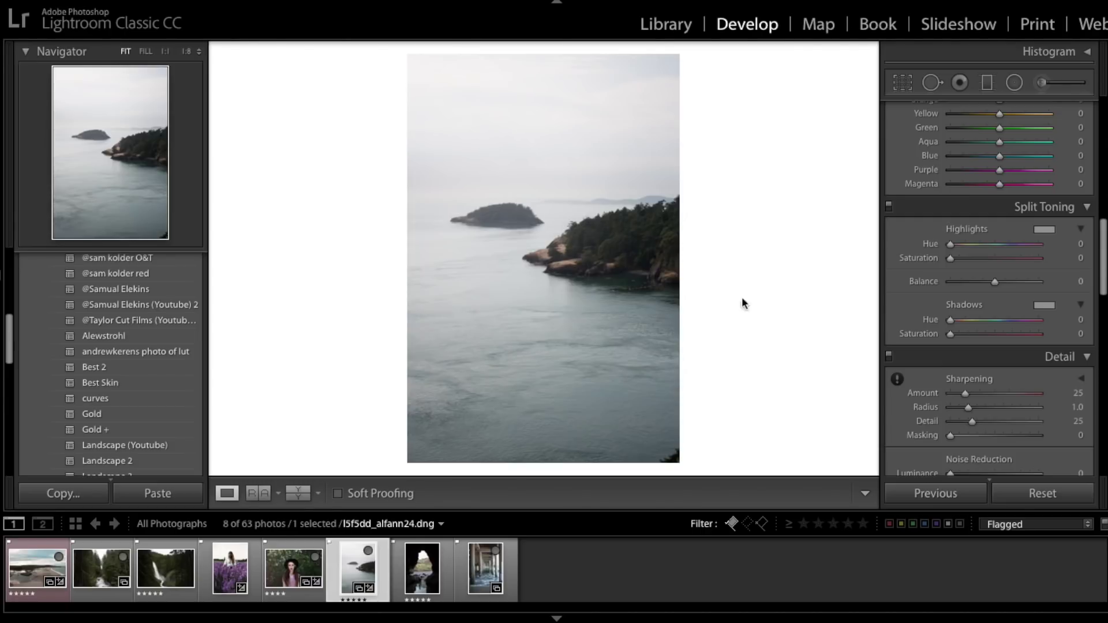
scroll(975, 179, "up", 15)
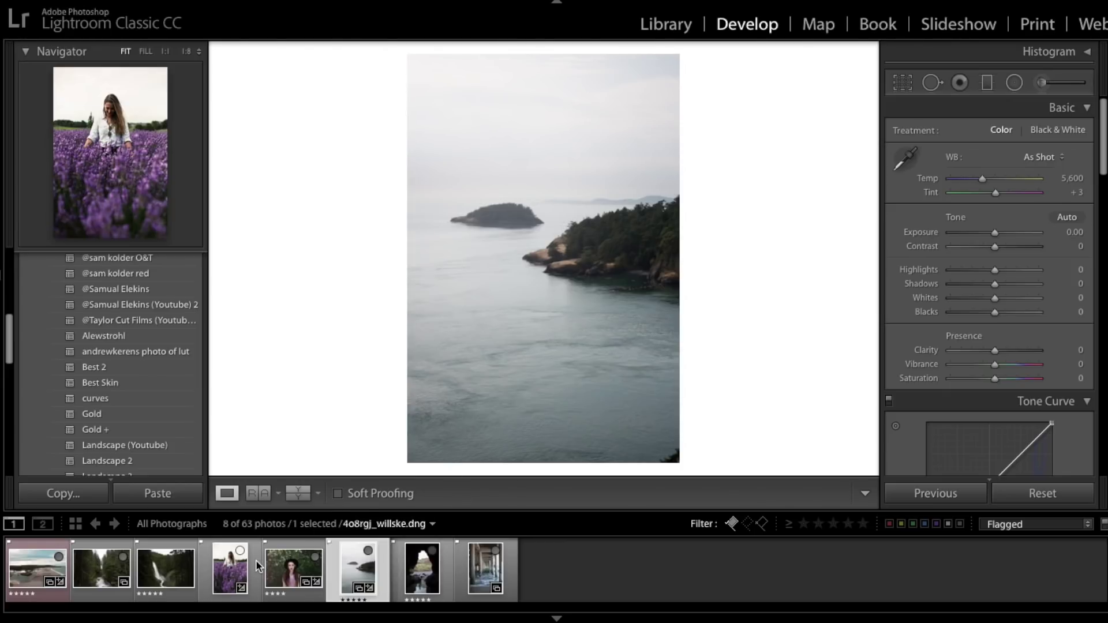
Open the beach photo and drag a graduated filter down over the sky.
left_click(37, 569)
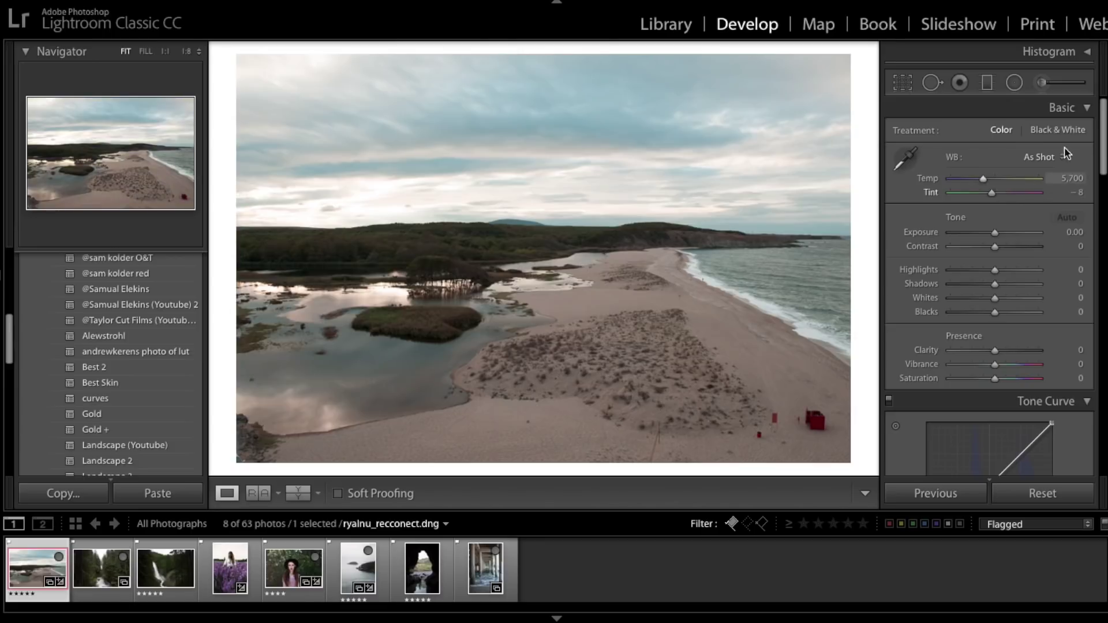
left_click(987, 84)
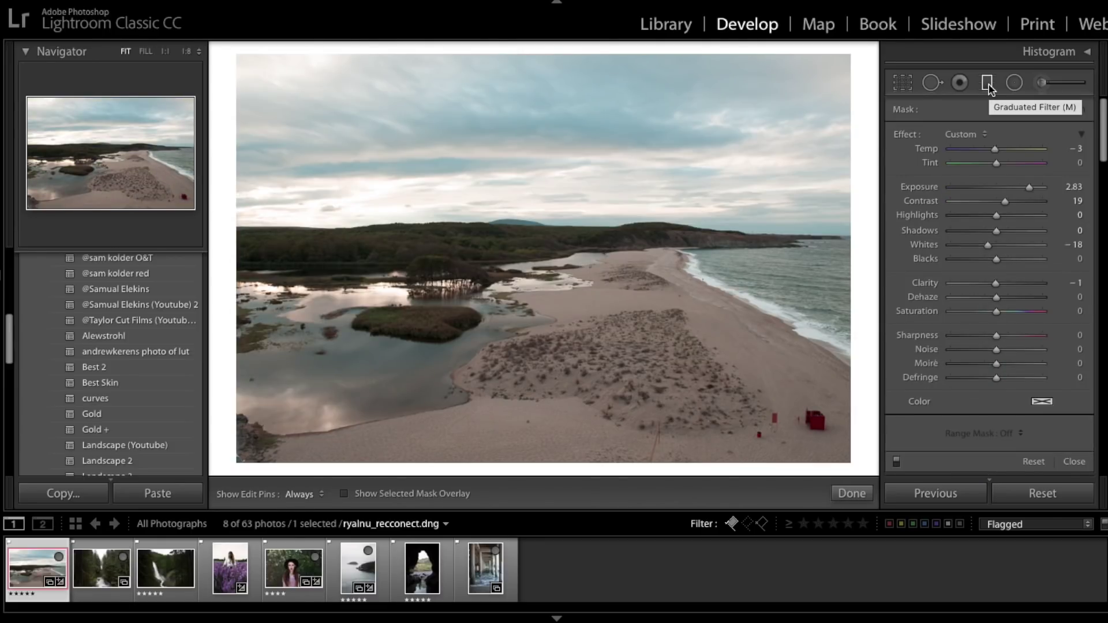
left_click(987, 84)
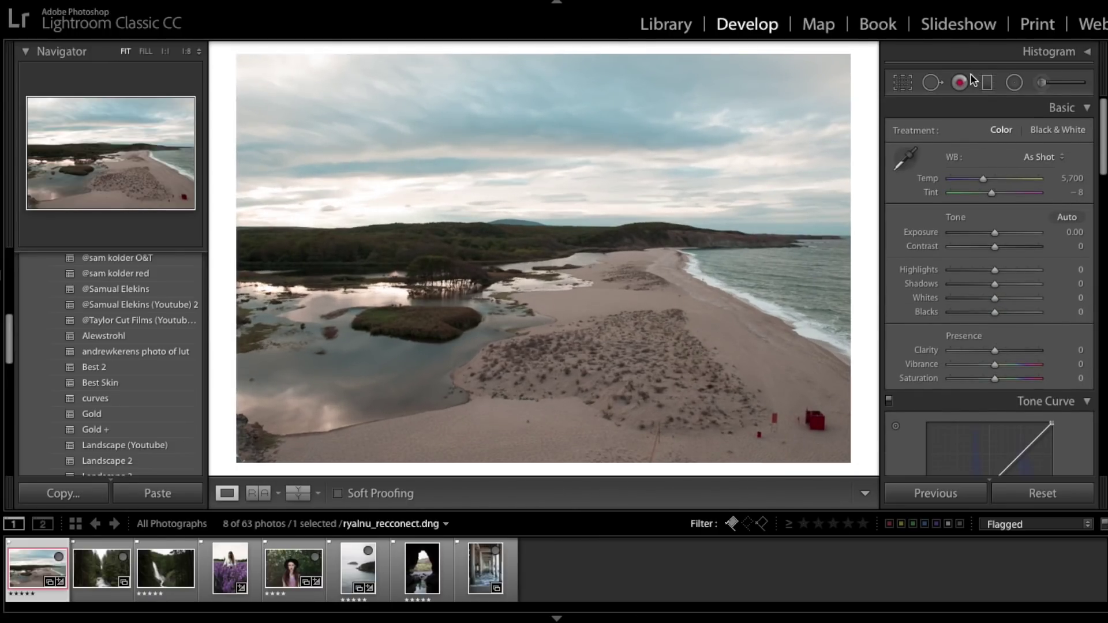
left_click(987, 84)
left_click_drag(555, 115, 546, 338)
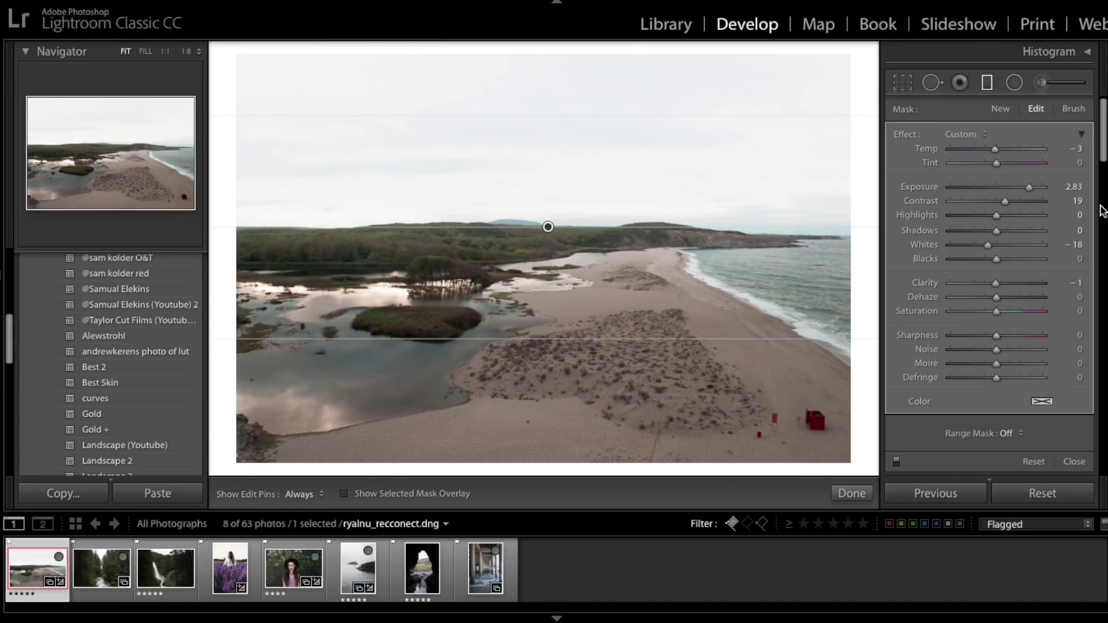
Reset the filter's Exposure, Contrast, Whites, Clarity and Temp to 0.
left_click(1074, 187)
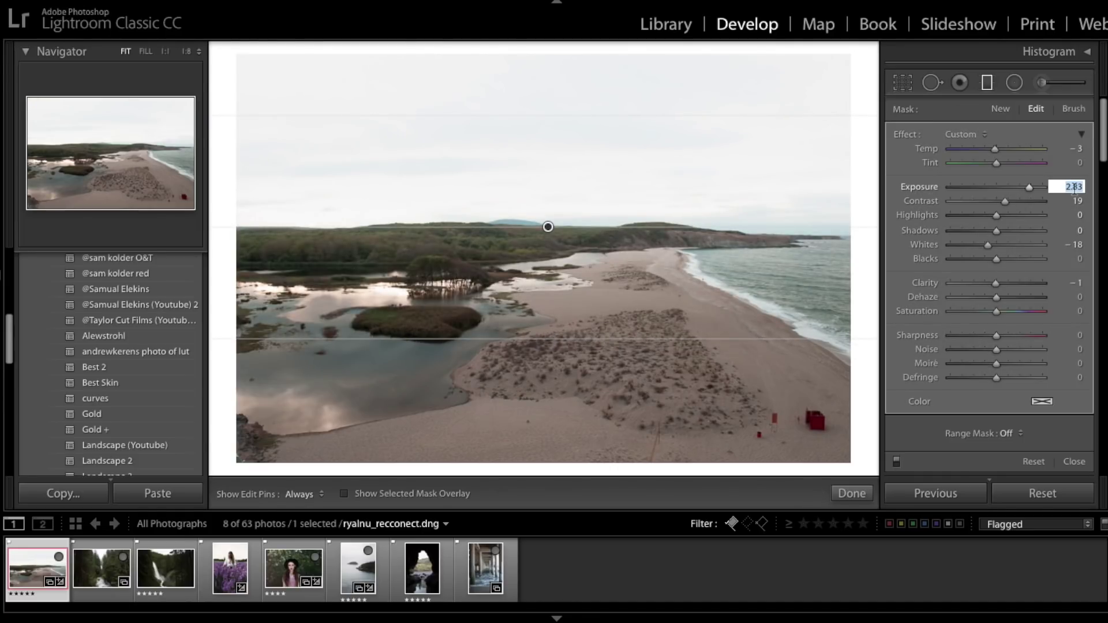
type("0")
key("Return")
left_click(1076, 202)
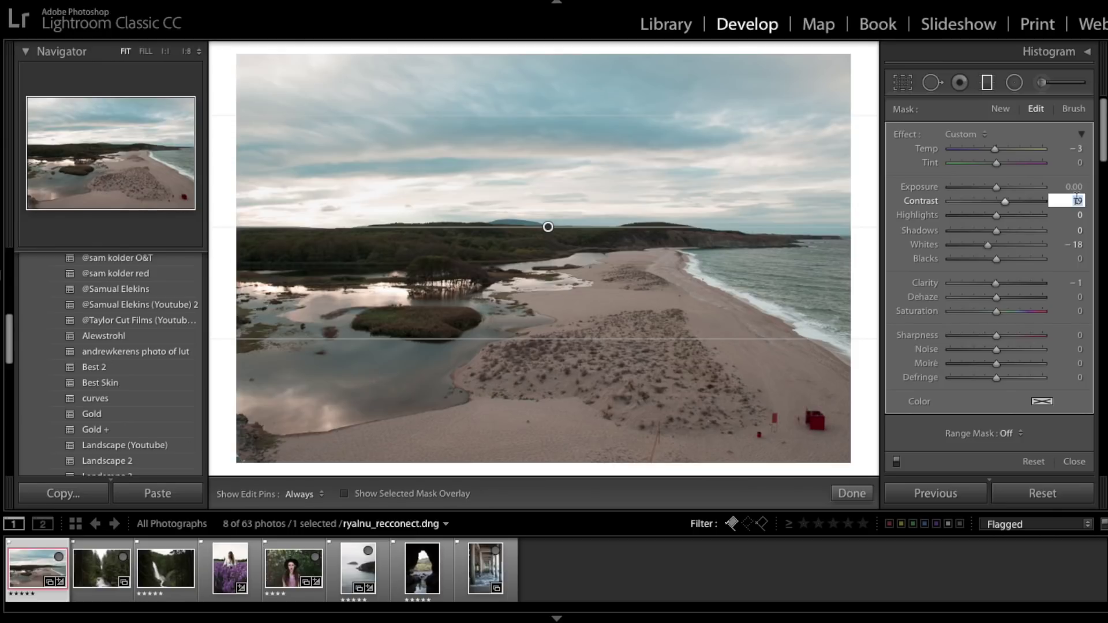
type("0")
key("Return")
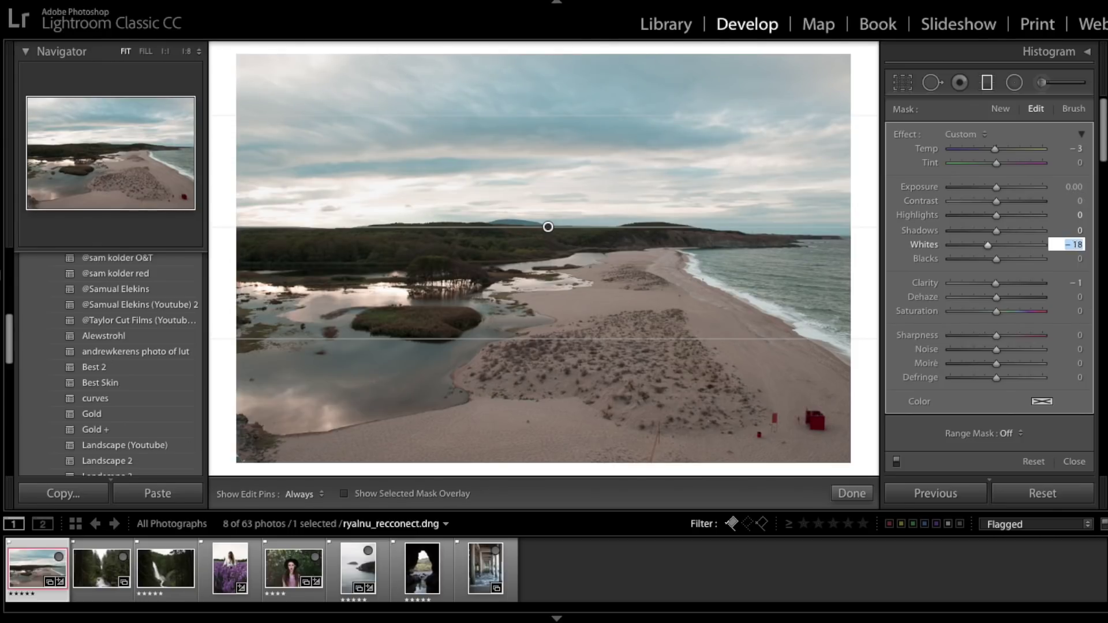
type("0")
key("Return")
left_click(1083, 282)
type("0")
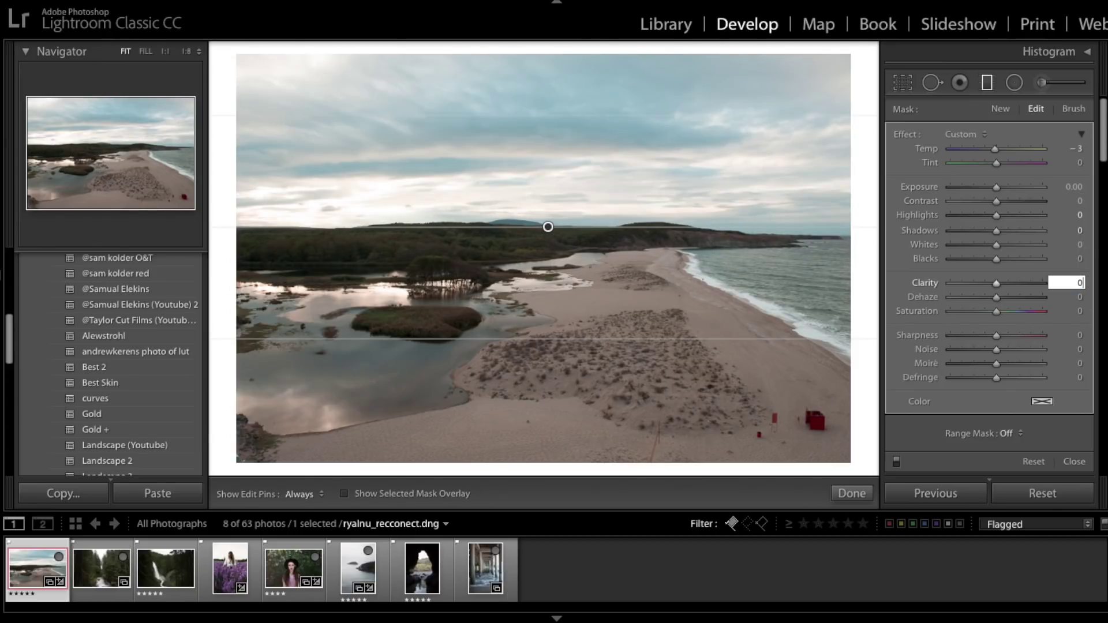
left_click(1081, 148)
type("0")
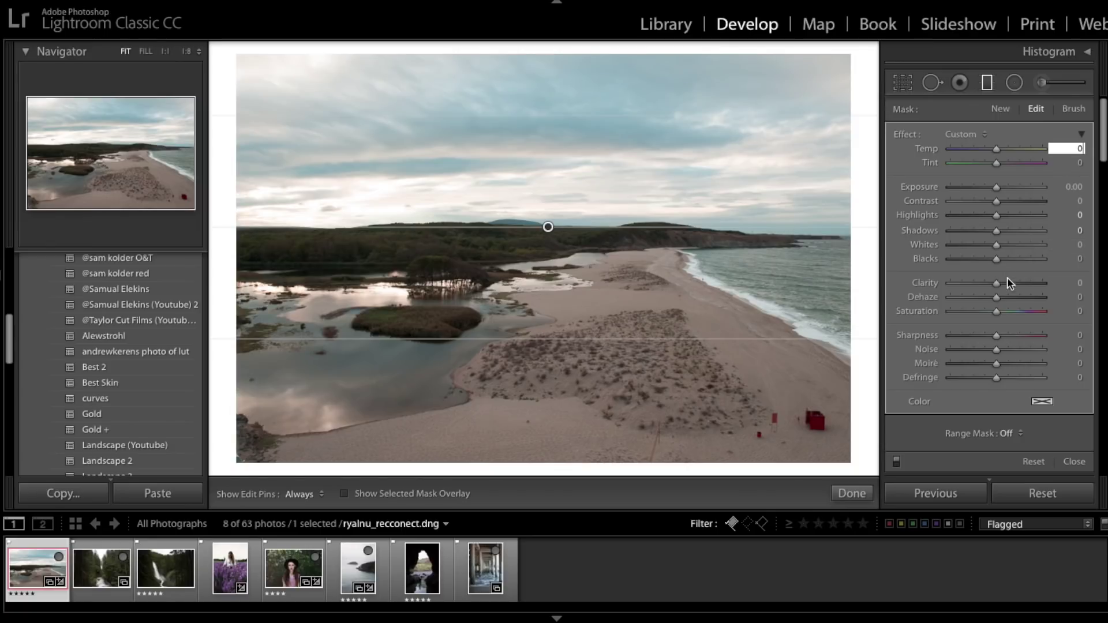
Give the sky Dehaze 59, Clarity 30, Contrast 25, lifted shadows and reduced saturation.
left_click_drag(998, 297, 1026, 307)
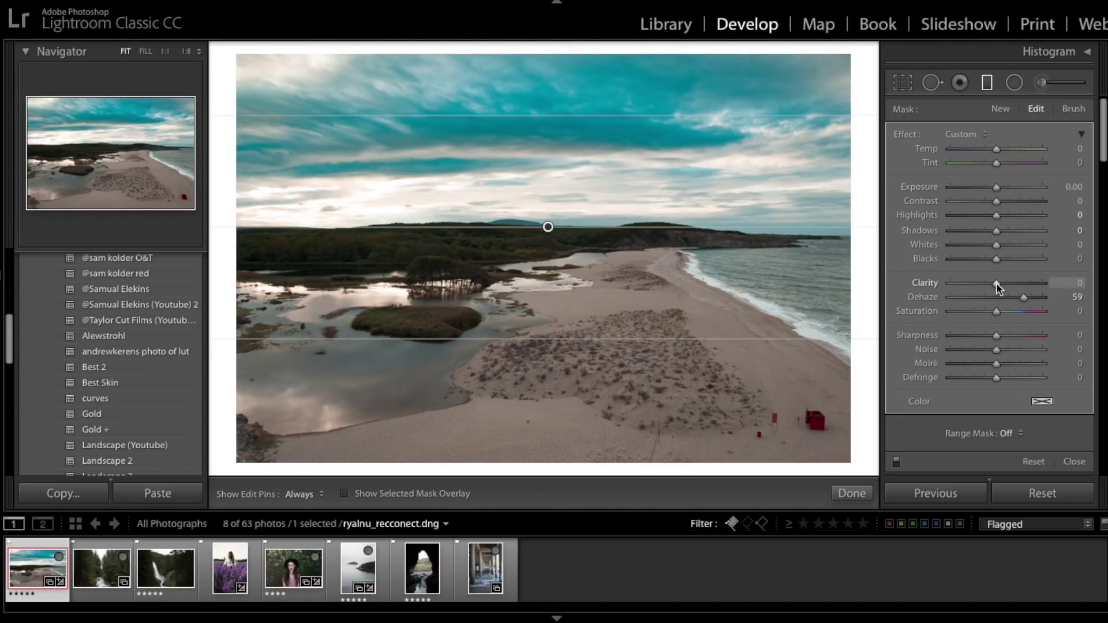
left_click_drag(997, 283, 1010, 284)
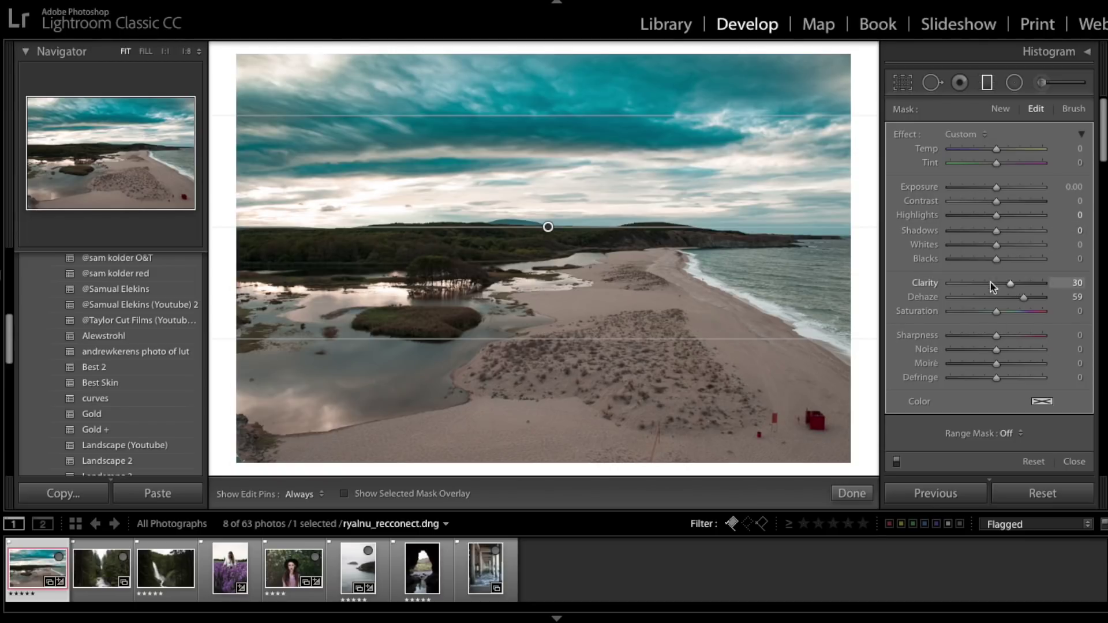
left_click_drag(1008, 313, 1028, 313)
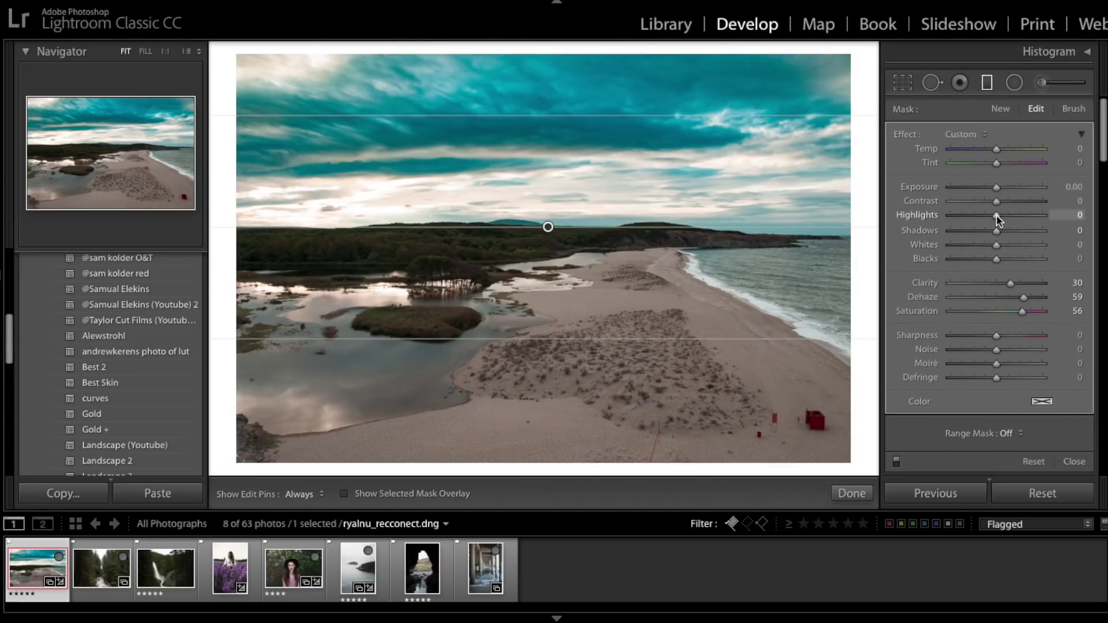
mouse_move(991, 203)
left_mouse_down()
mouse_move(1007, 202)
mouse_move(998, 193)
left_mouse_up()
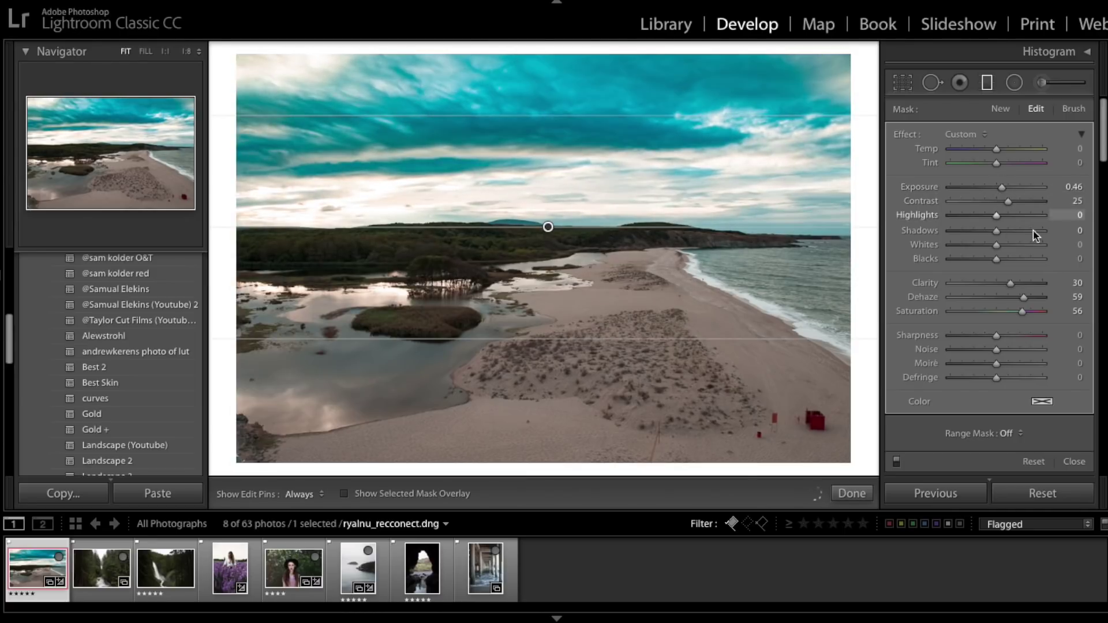
left_click_drag(996, 230, 952, 245)
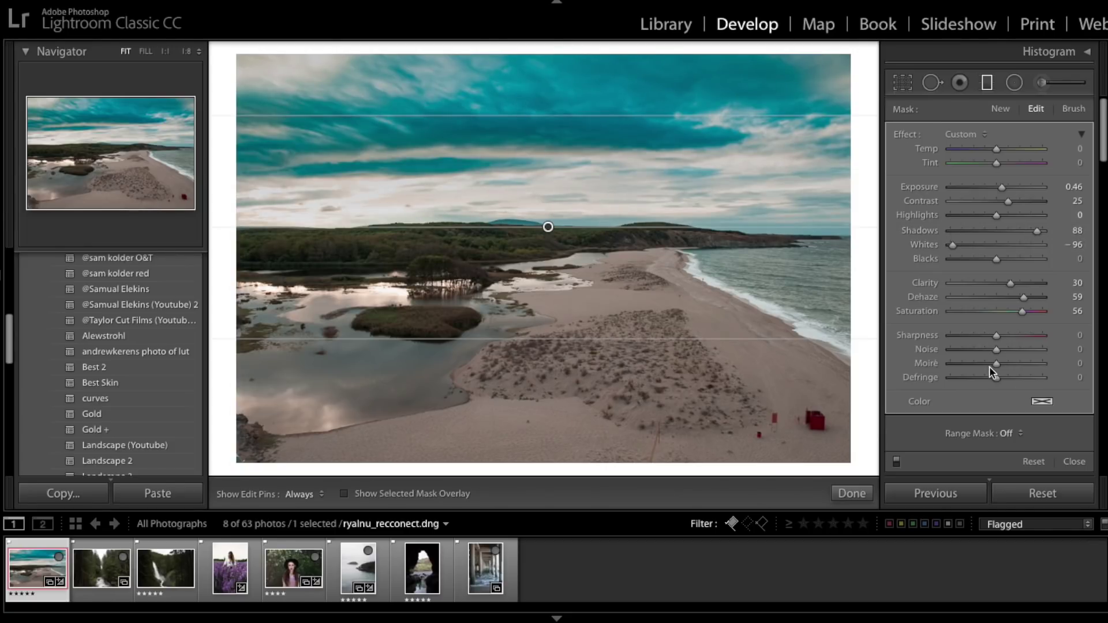
left_click_drag(1020, 311, 996, 311)
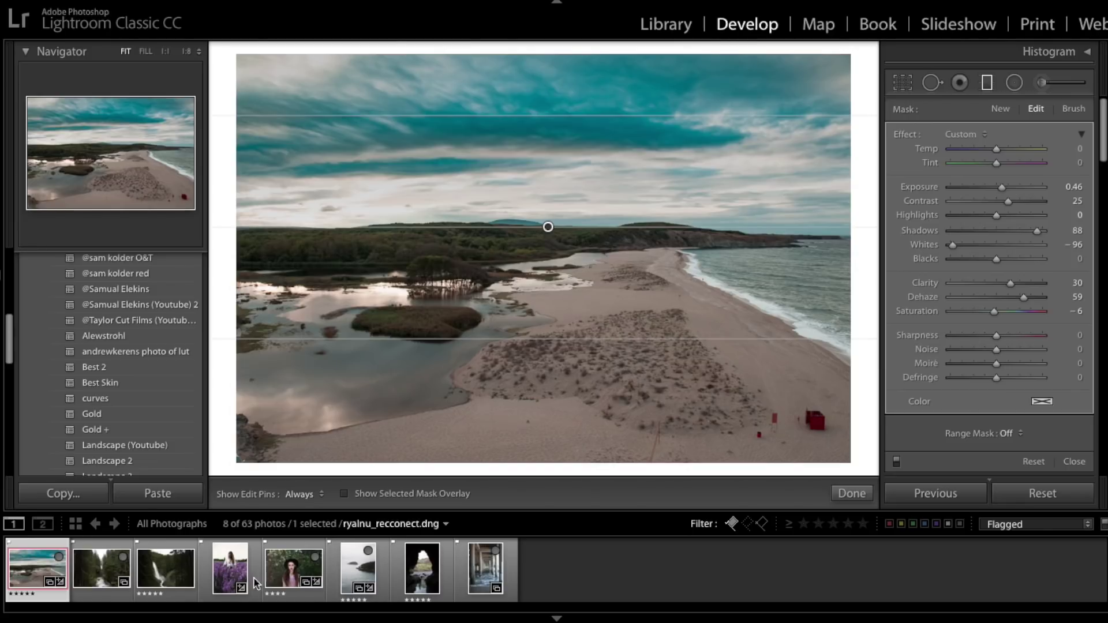
left_click(164, 567)
Open the lavender field portrait and scroll through its right-panel settings.
left_click(216, 577)
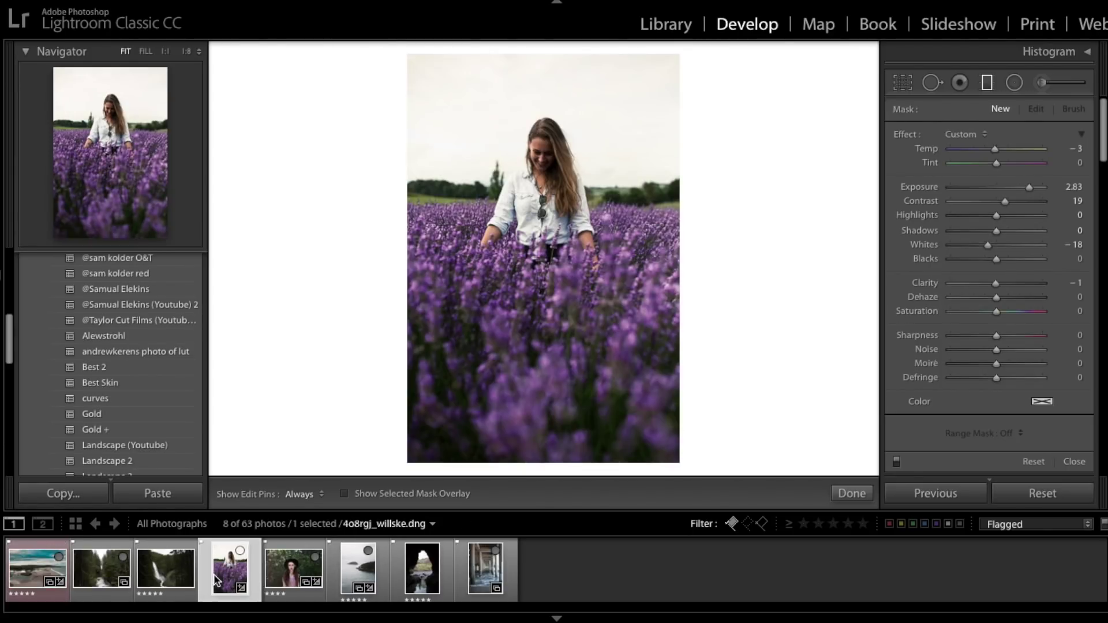
scroll(1078, 310, "down", 10)
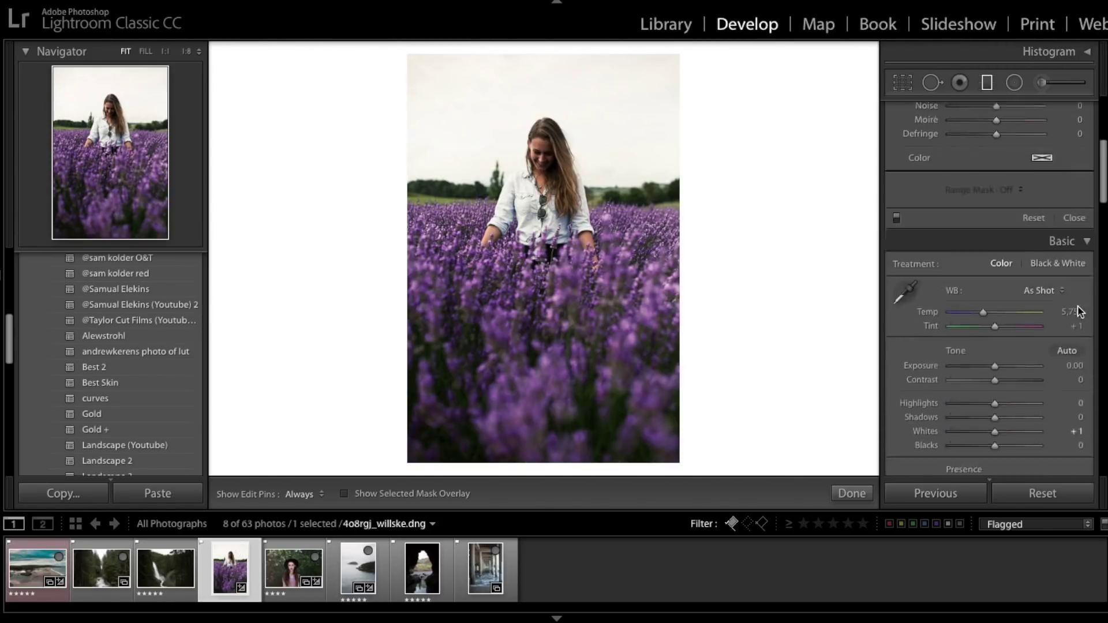
scroll(1081, 312, "down", 1)
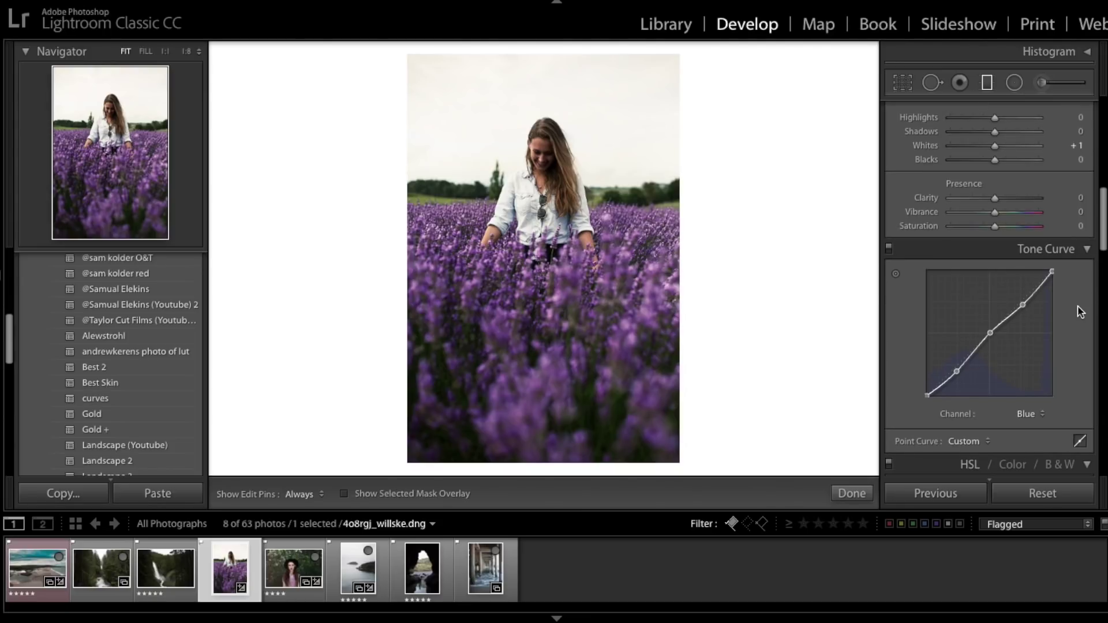
scroll(1080, 312, "up", 10)
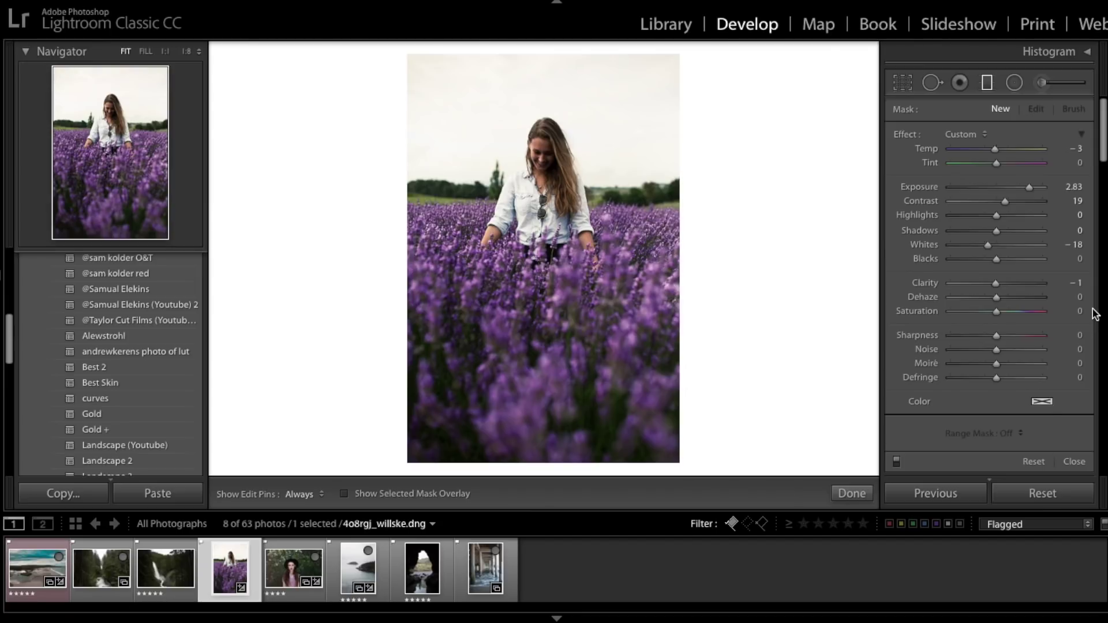
scroll(1095, 313, "up", 1)
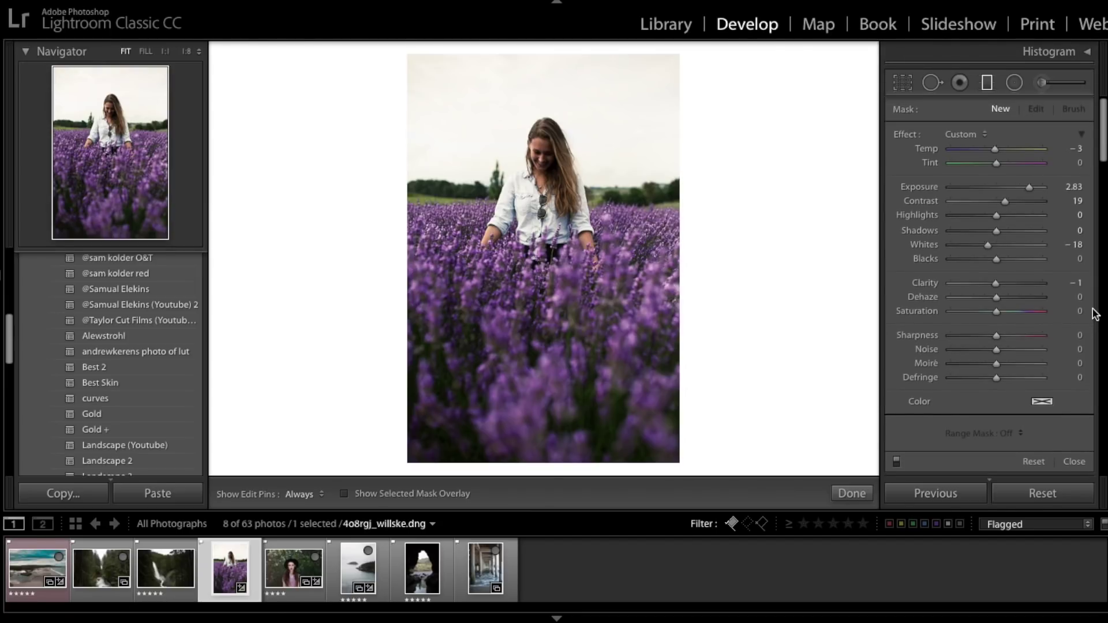